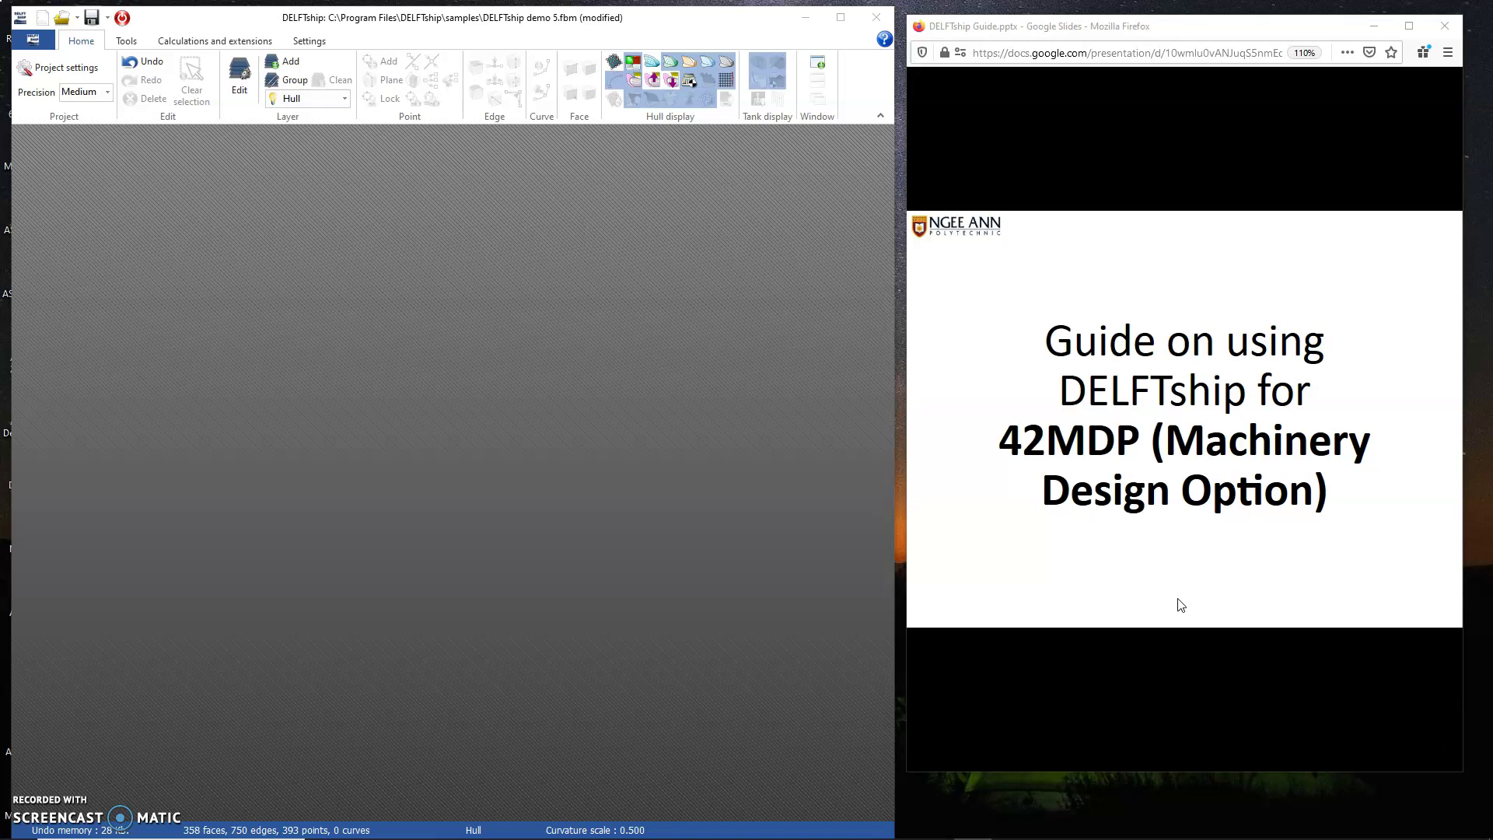
# - Open the DELFTship demo 5 tanker sample, saving the previous model when prompted
pyautogui.click(1180, 604)
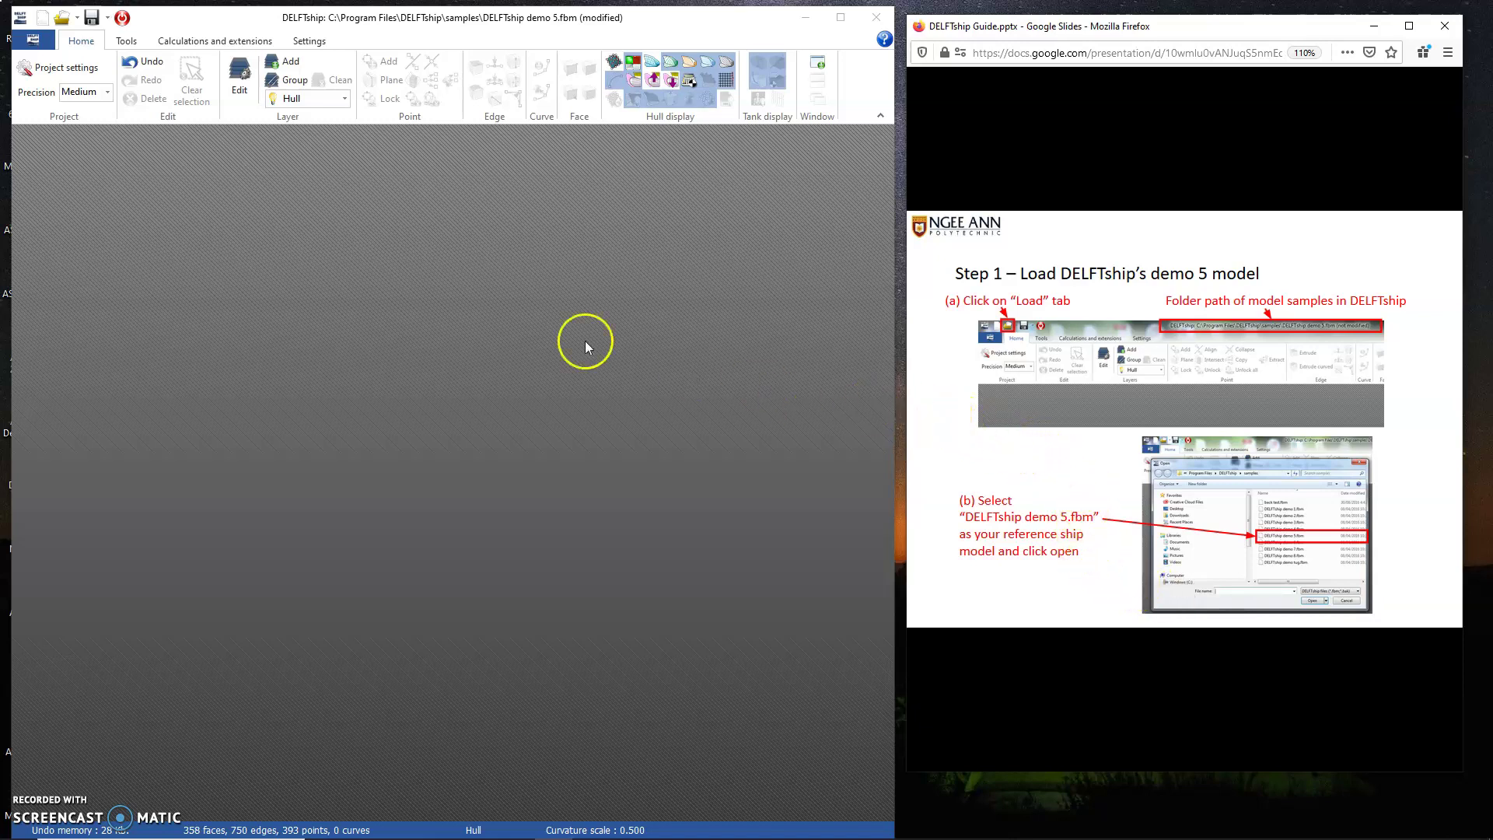
pyautogui.click(62, 18)
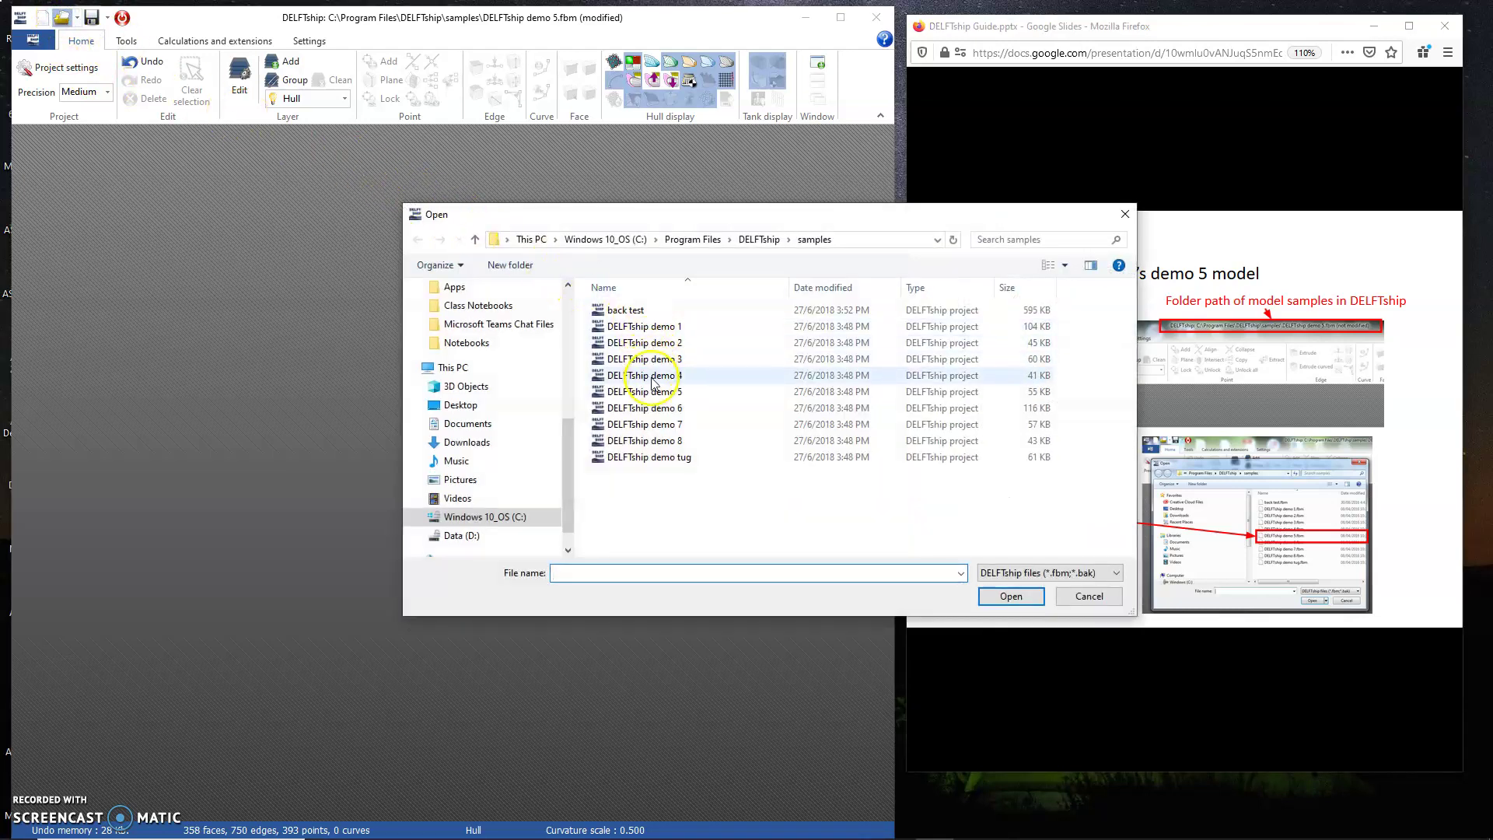
pyautogui.click(657, 393)
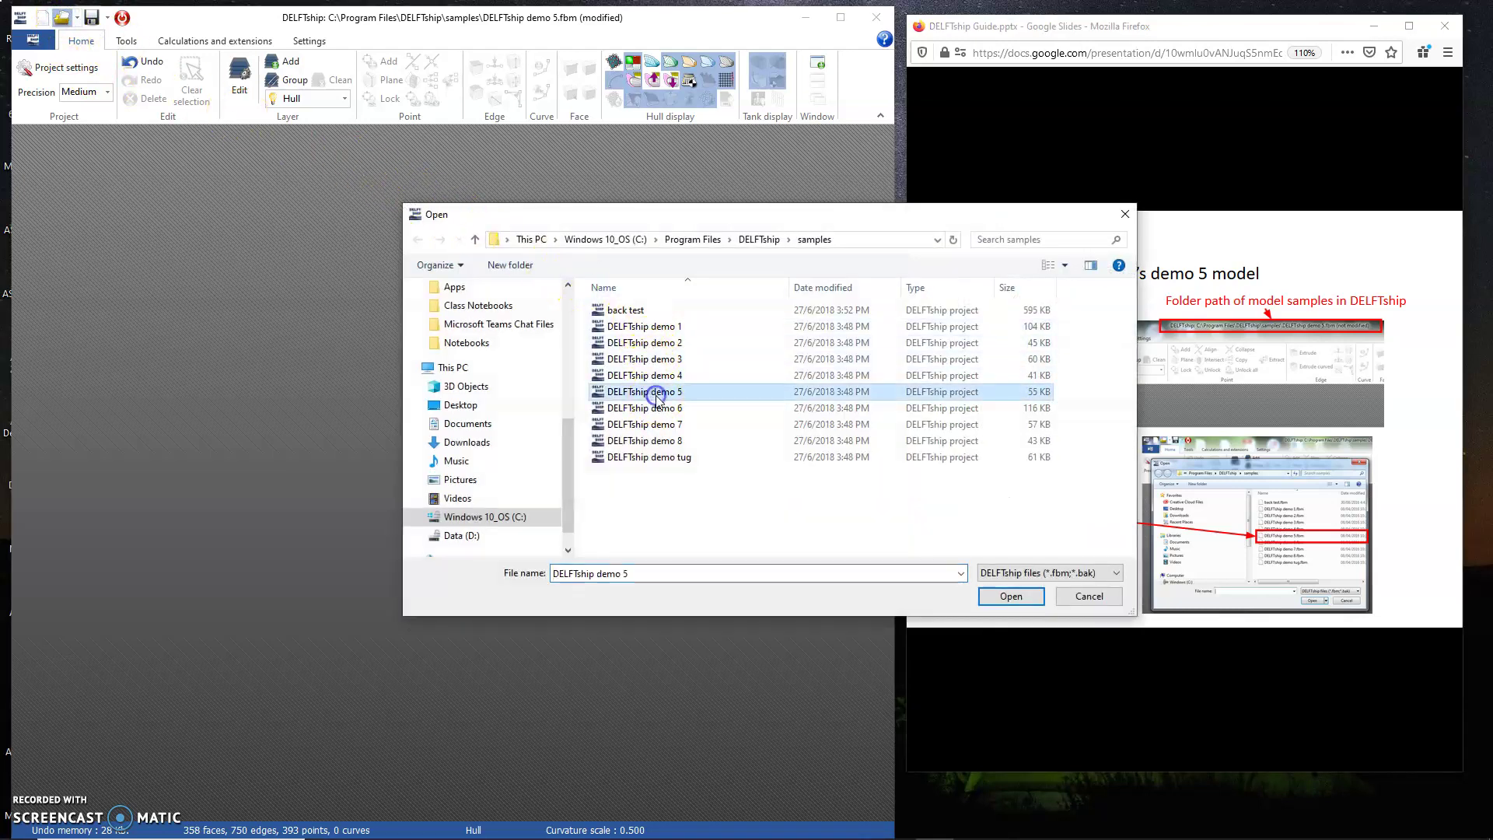
pyautogui.click(1010, 597)
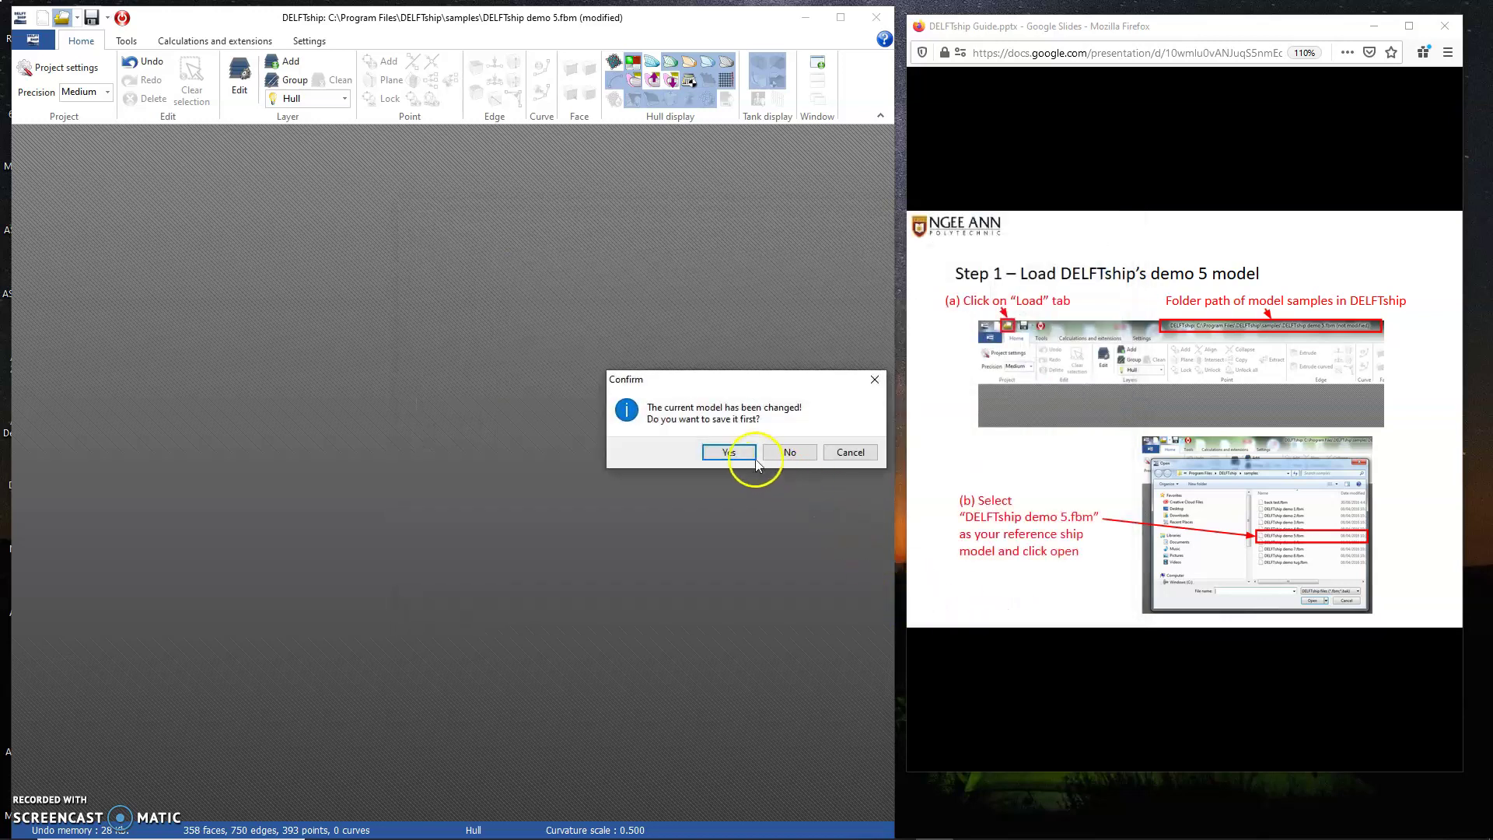
pyautogui.click(768, 452)
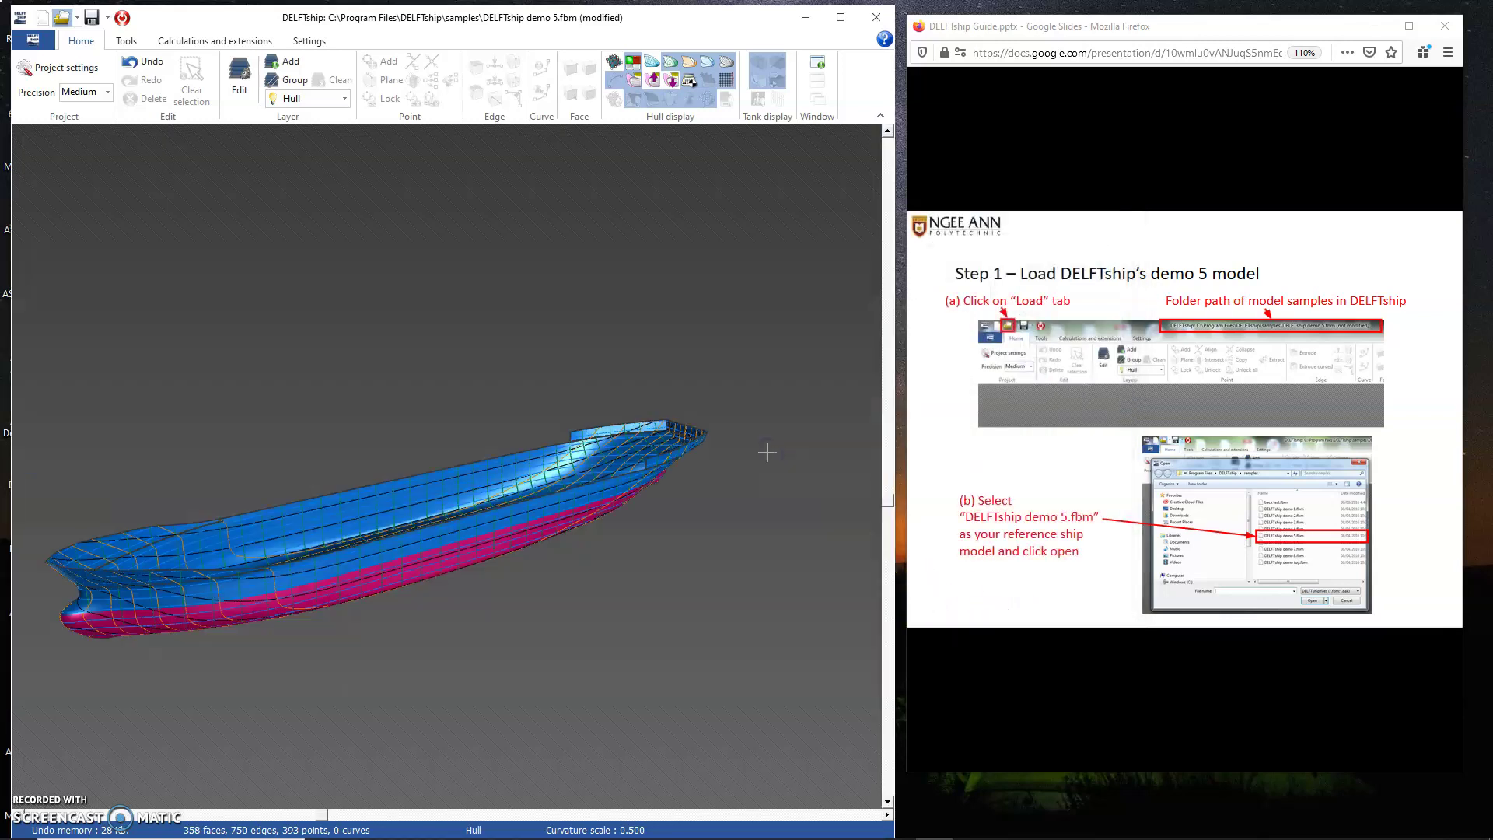
pyautogui.click(715, 614)
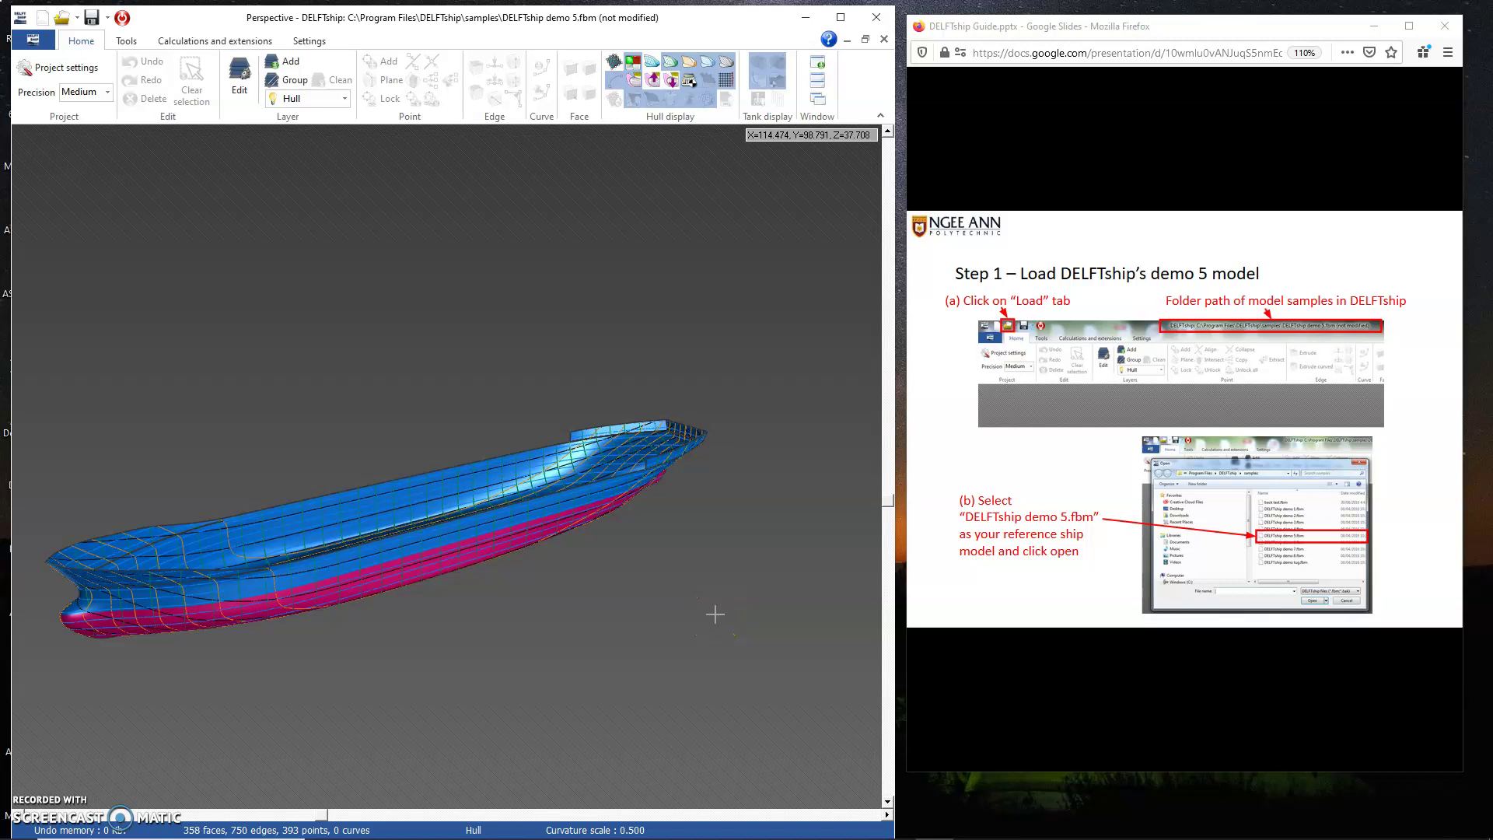
pyautogui.click(786, 608)
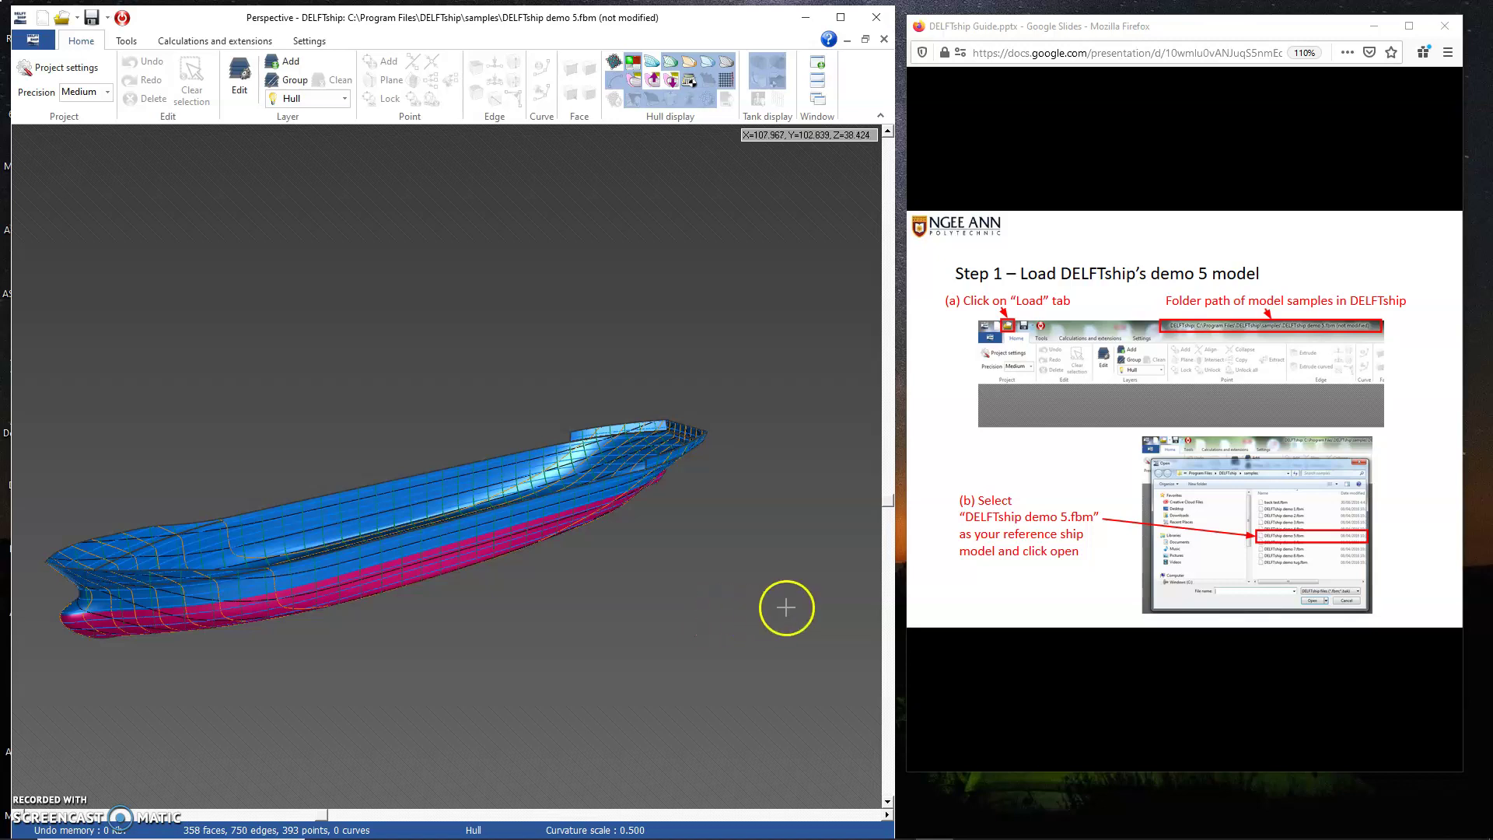
pyautogui.click(1063, 502)
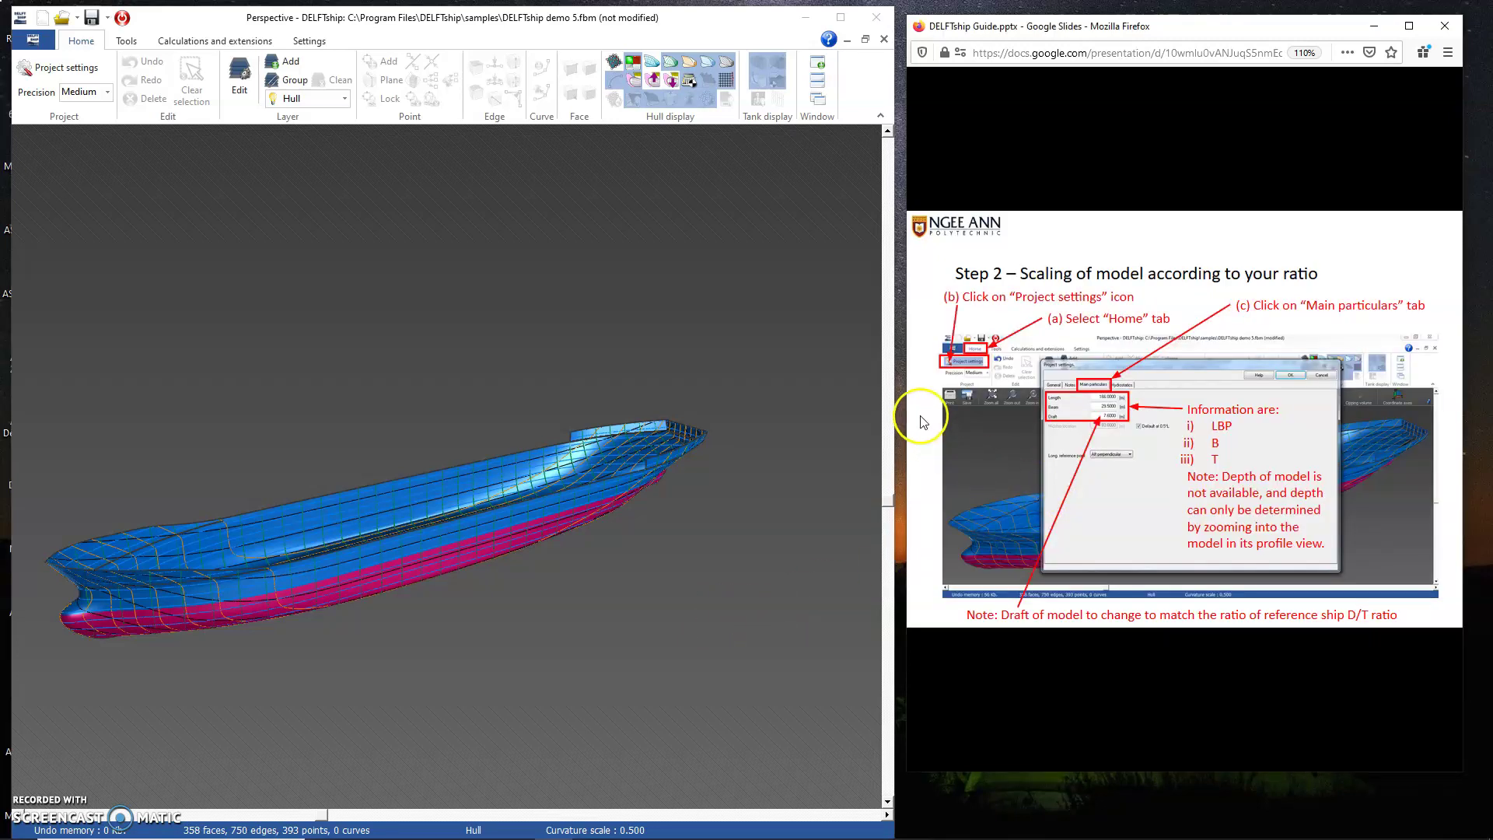
pyautogui.click(34, 70)
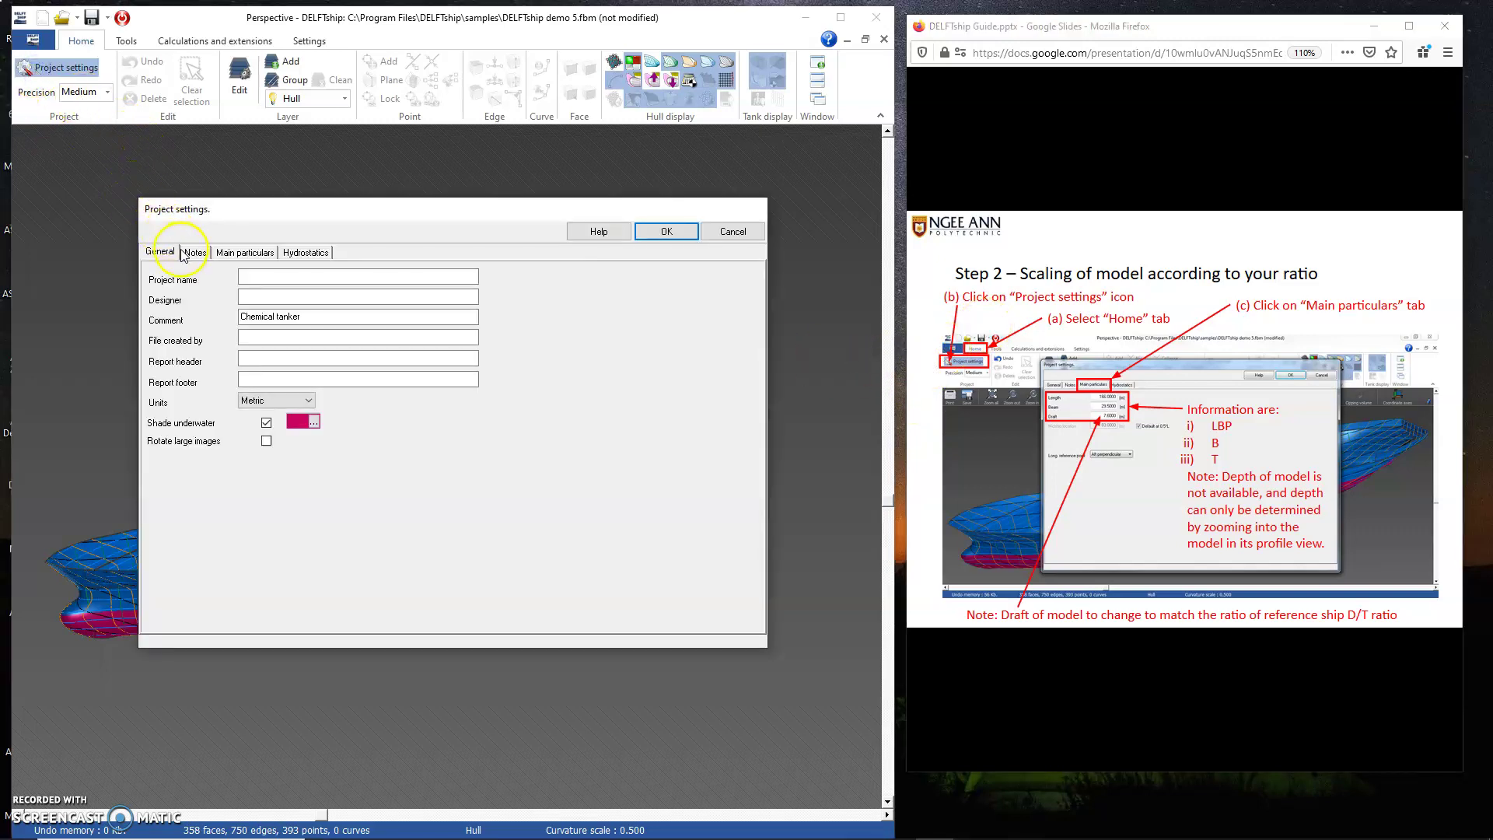
pyautogui.click(261, 255)
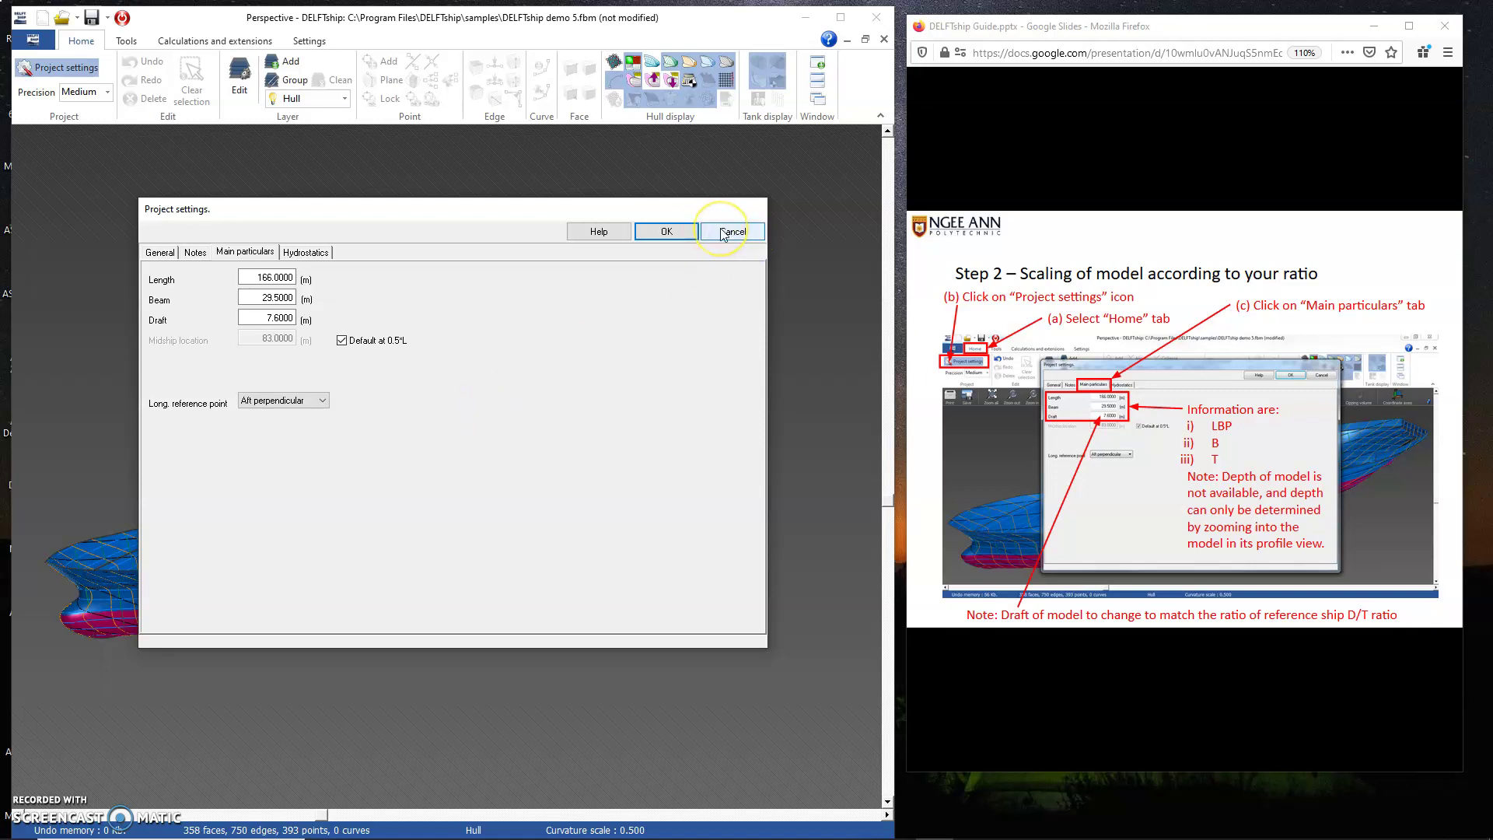
pyautogui.click(288, 302)
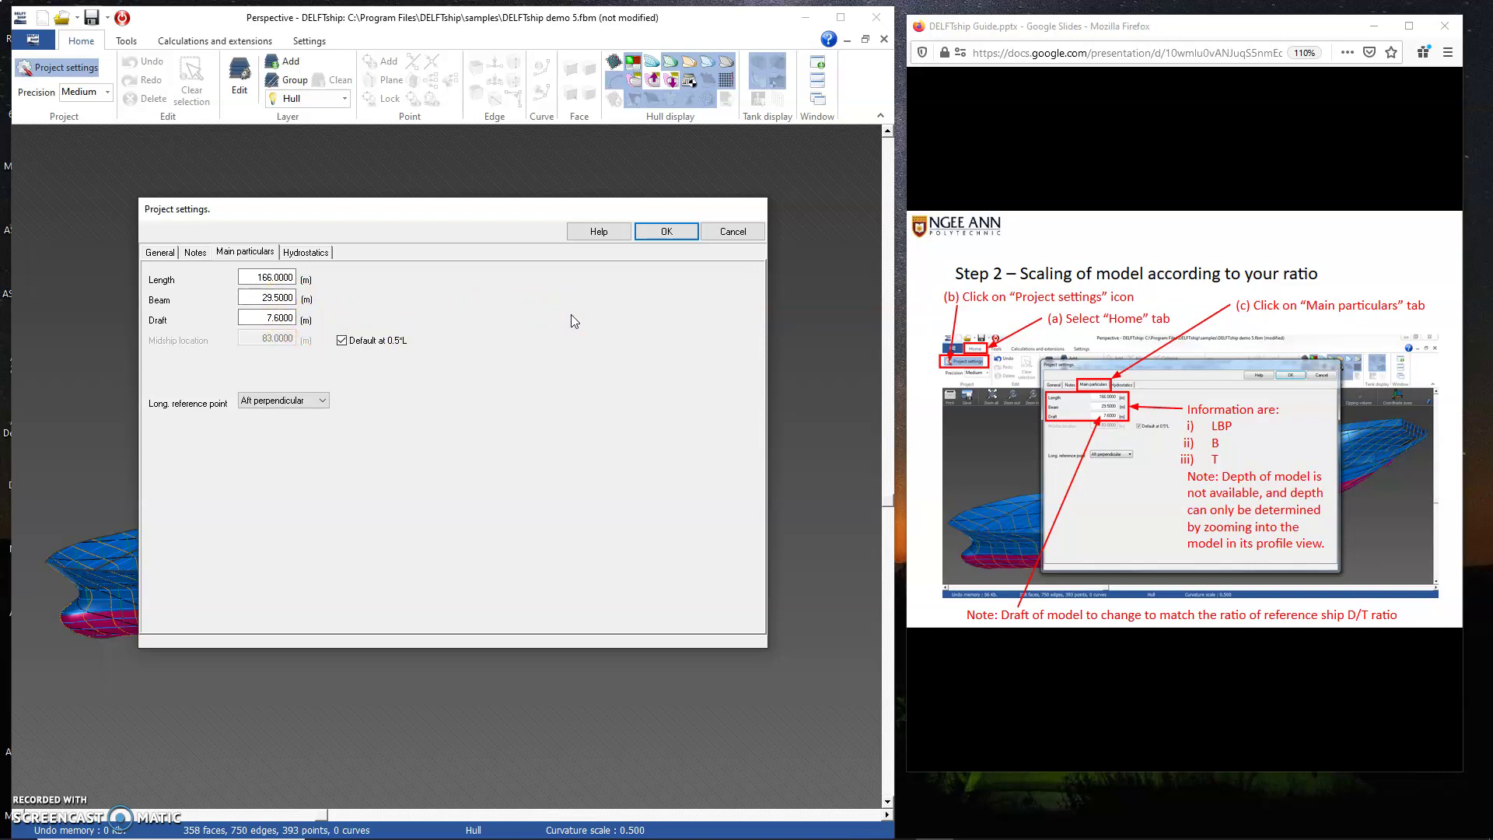
pyautogui.click(729, 233)
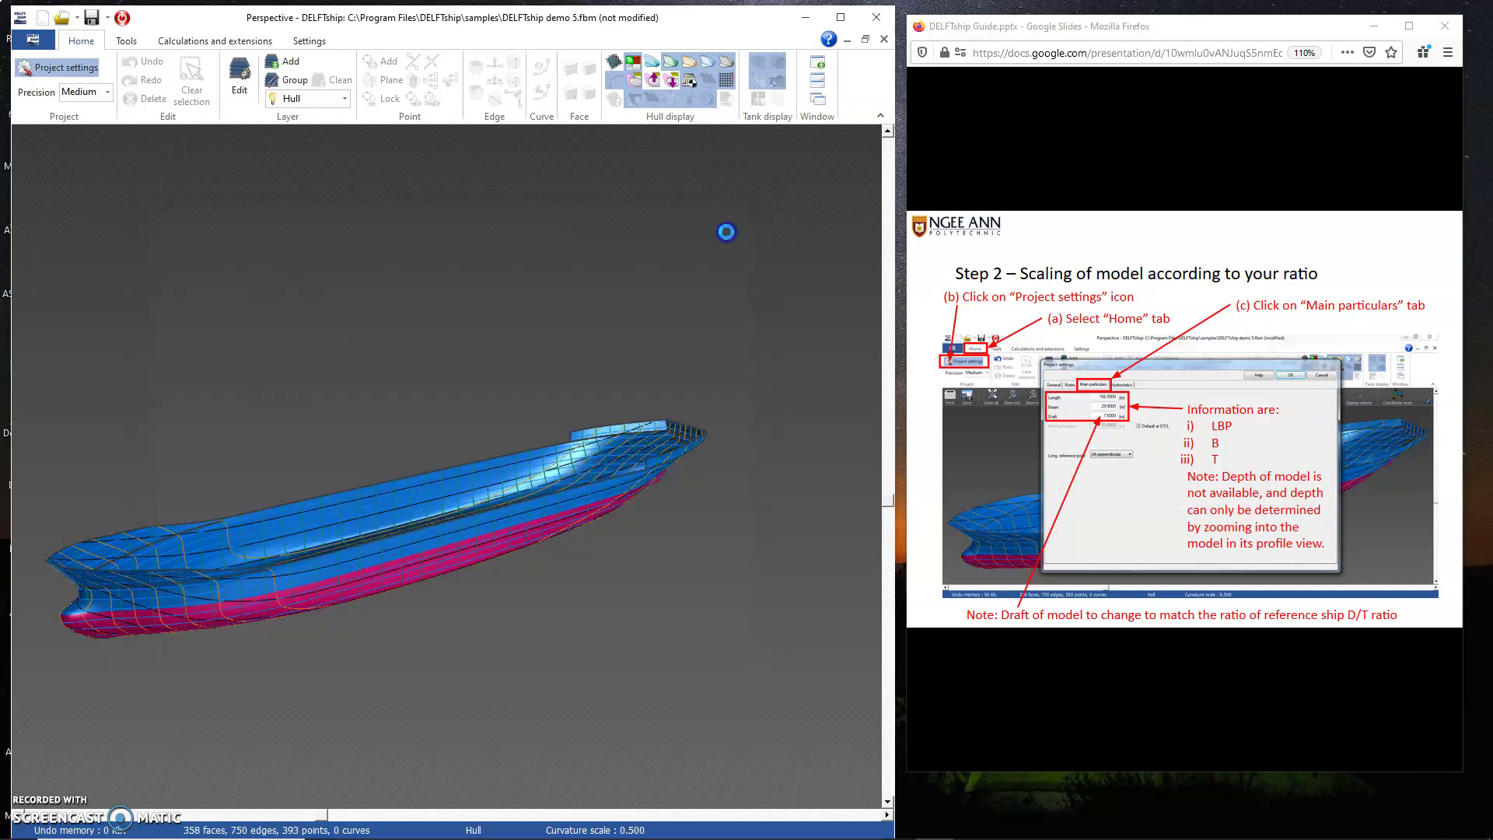
# - Switch the viewport to the Right side view of the hull to read the deck height
pyautogui.click(988, 324)
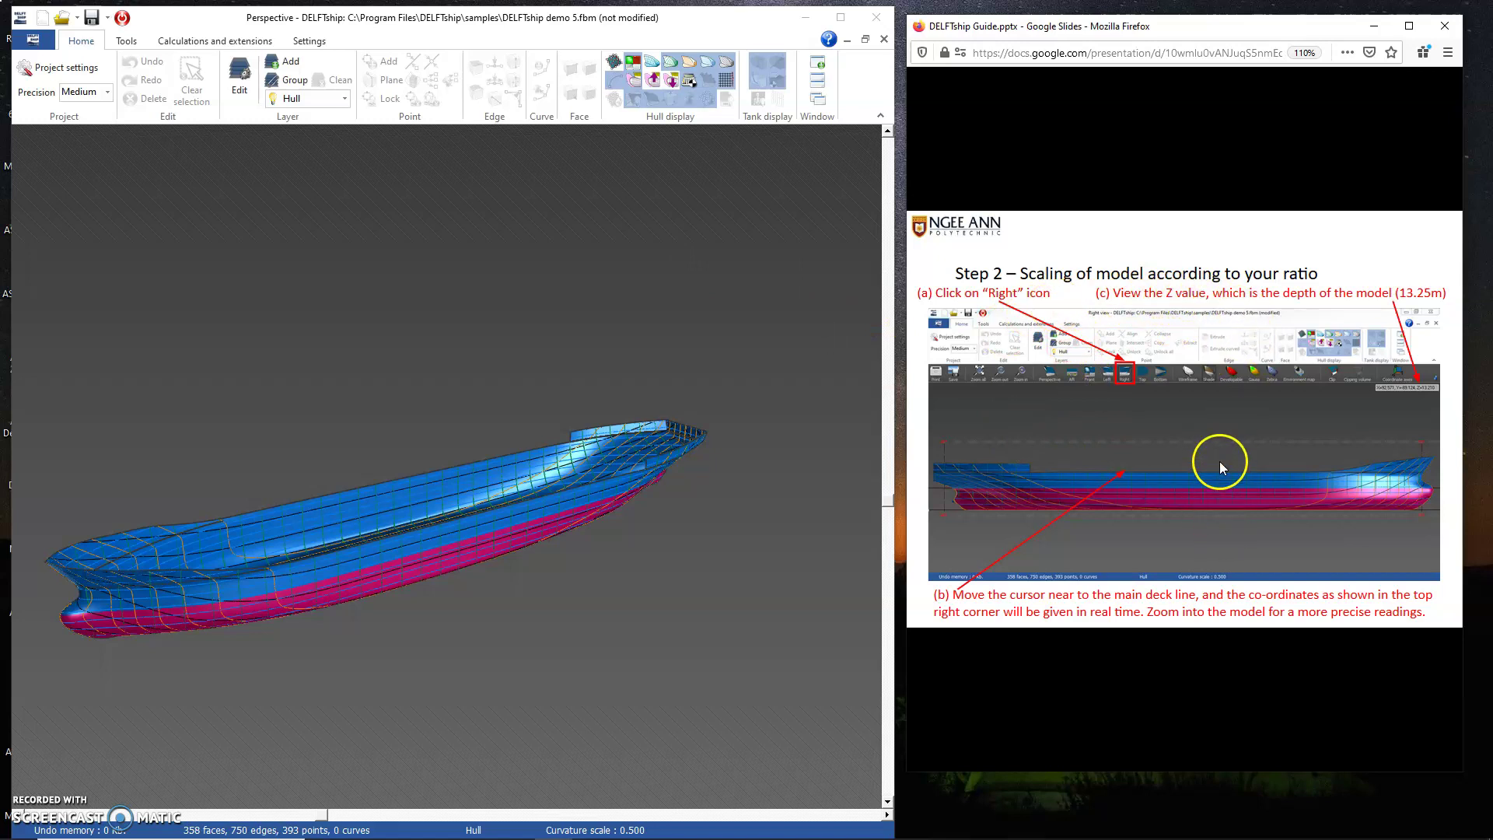
pyautogui.moveTo(455, 125)
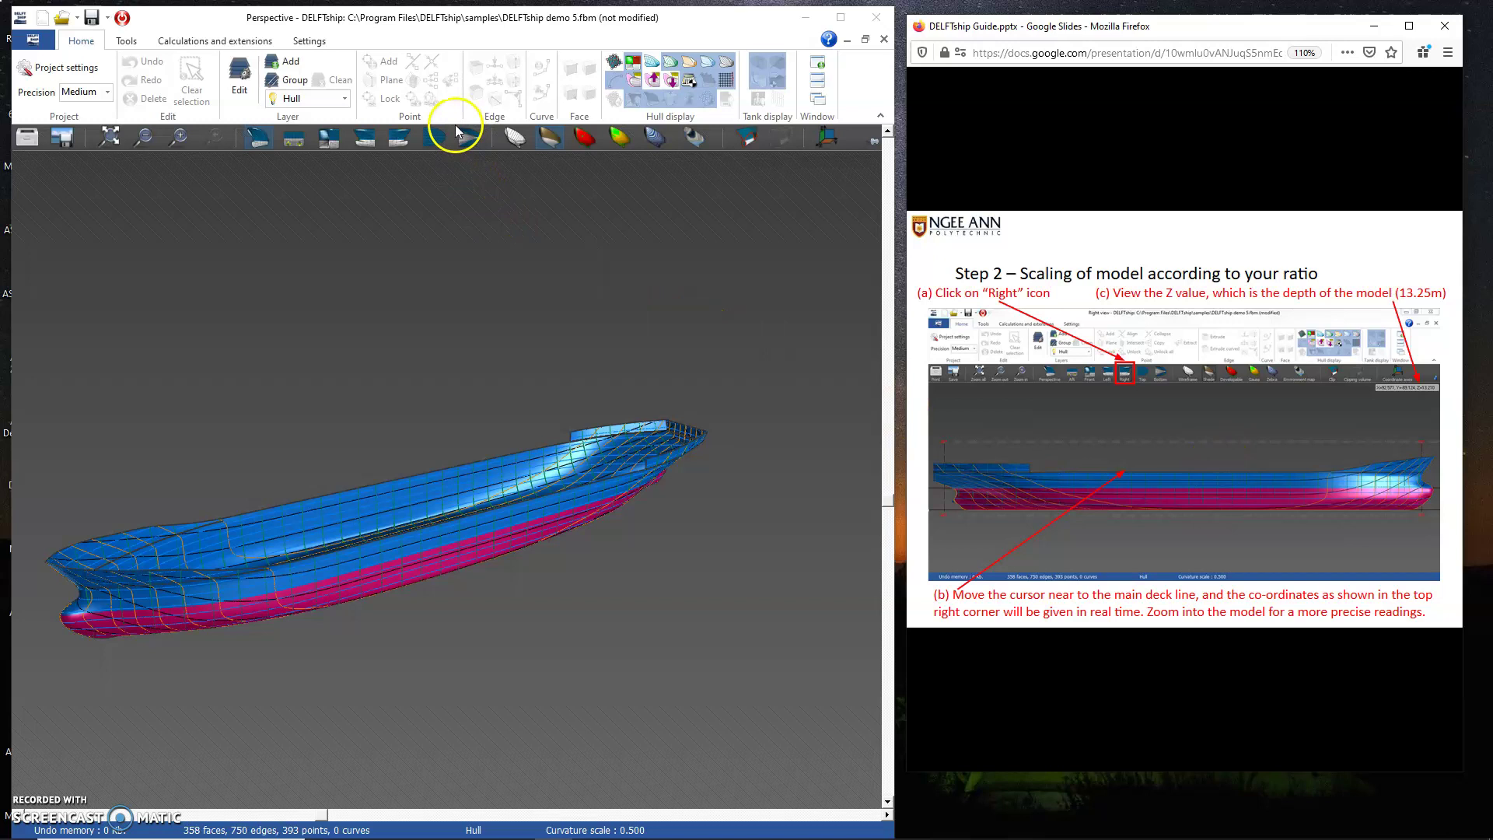
pyautogui.click(404, 126)
pyautogui.click(411, 128)
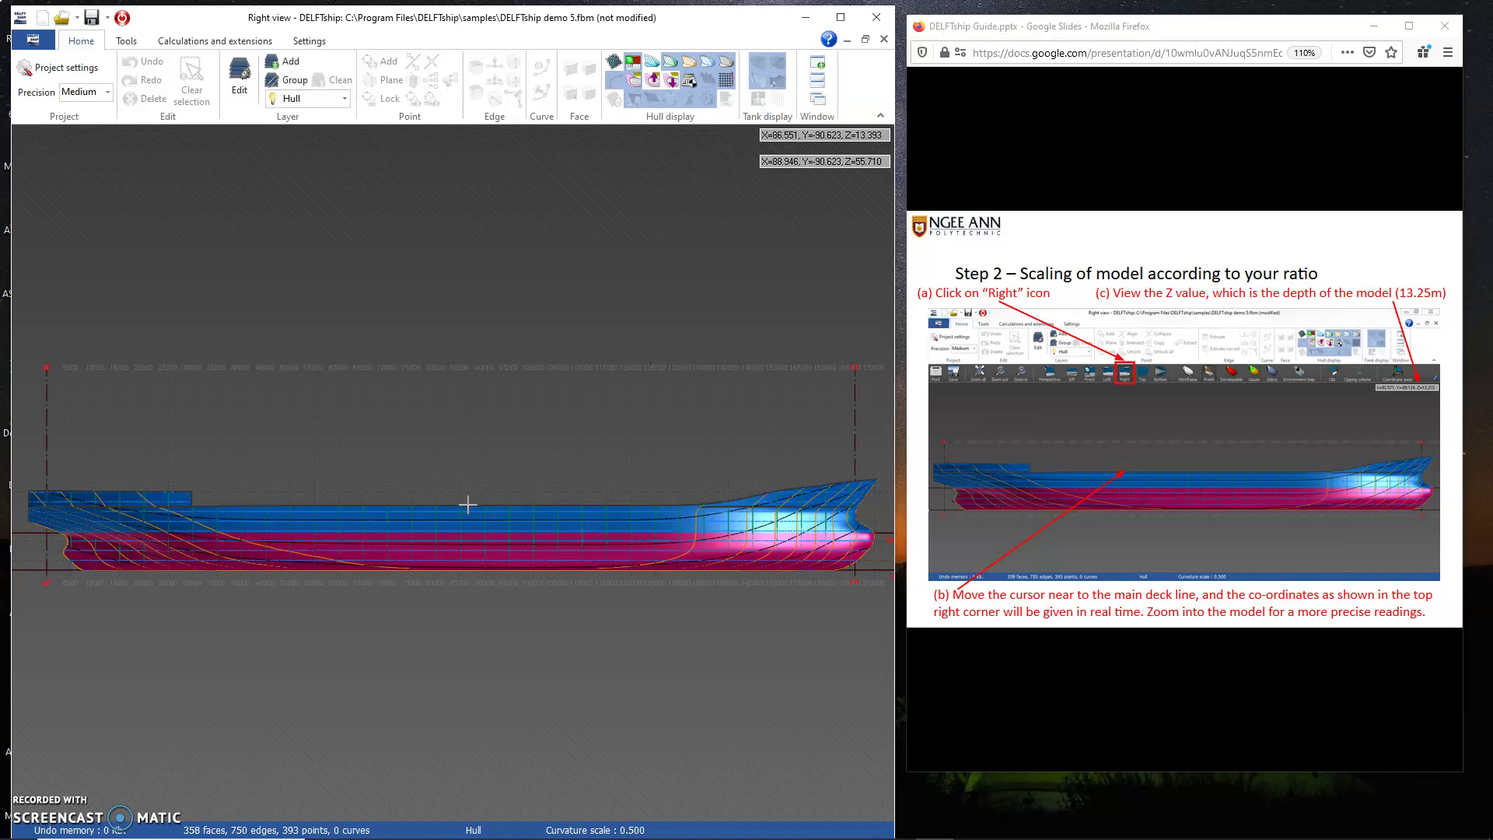
pyautogui.click(939, 494)
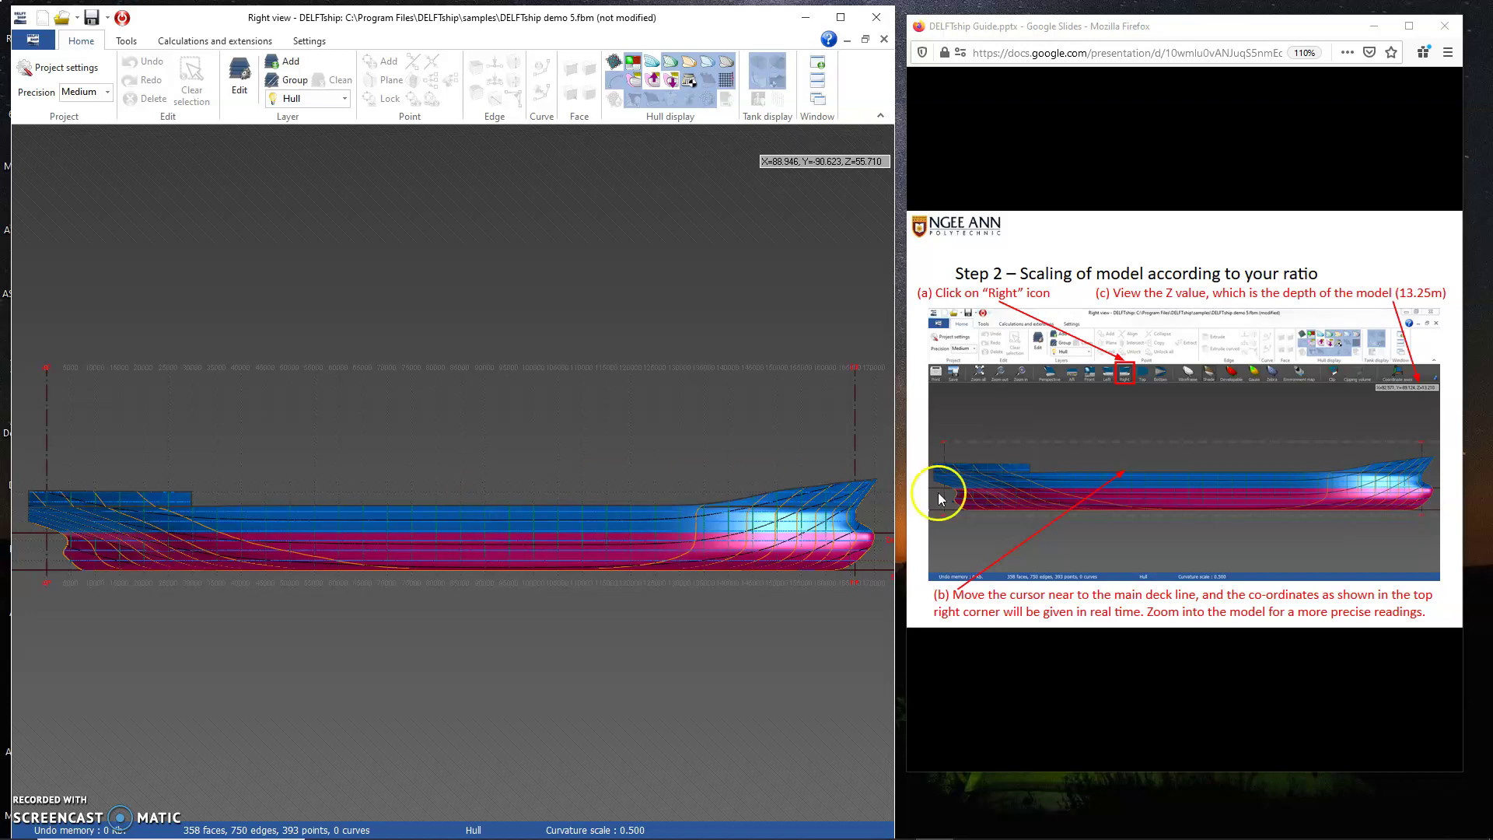
pyautogui.click(1051, 504)
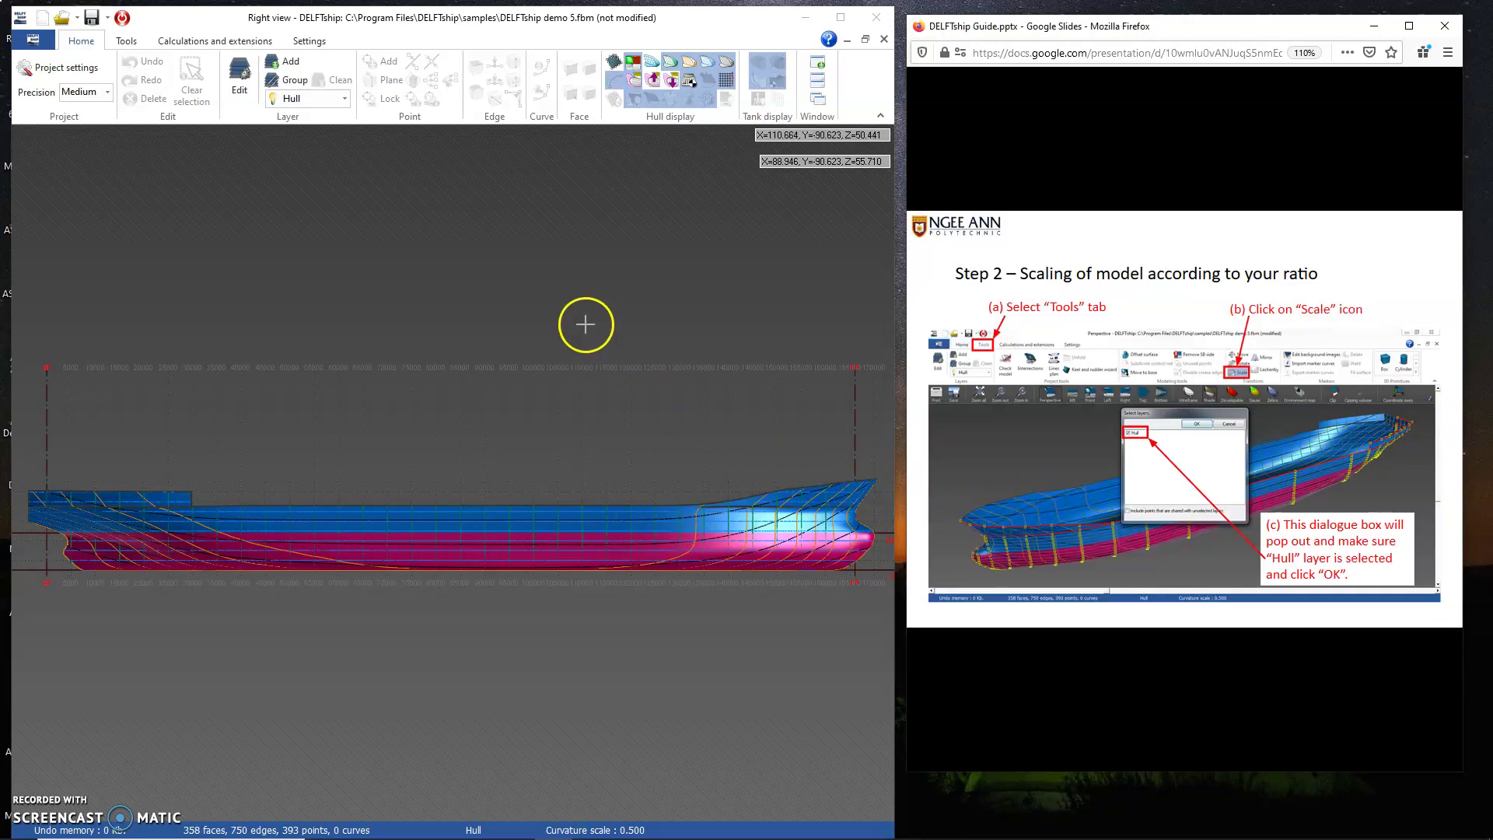
# - Scale the Hull layer by 1.8 lengthwise and 1.6 transversely and vertically, including dimensions, markers and images
pyautogui.click(126, 42)
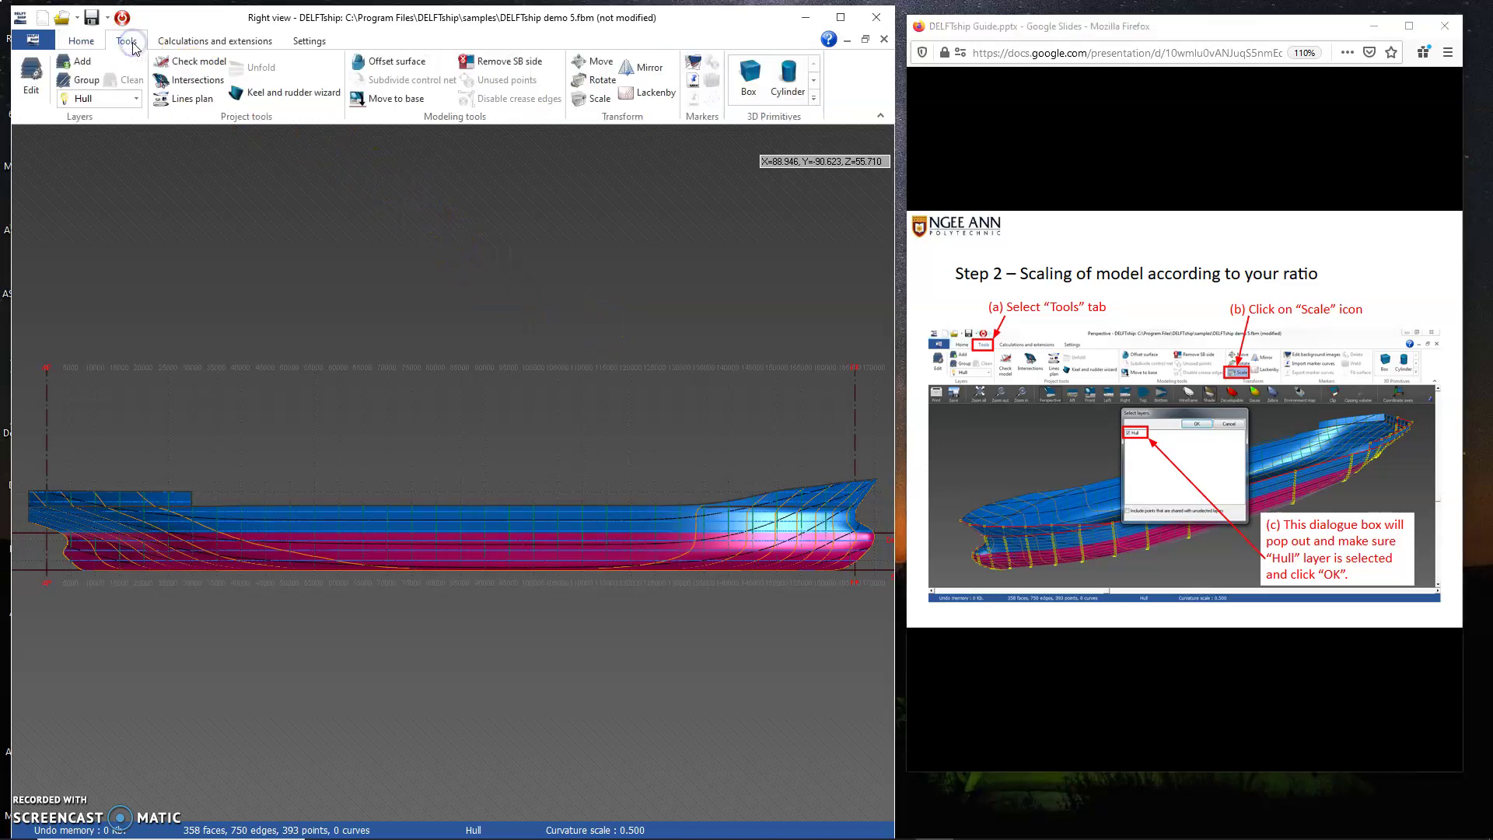
pyautogui.click(591, 99)
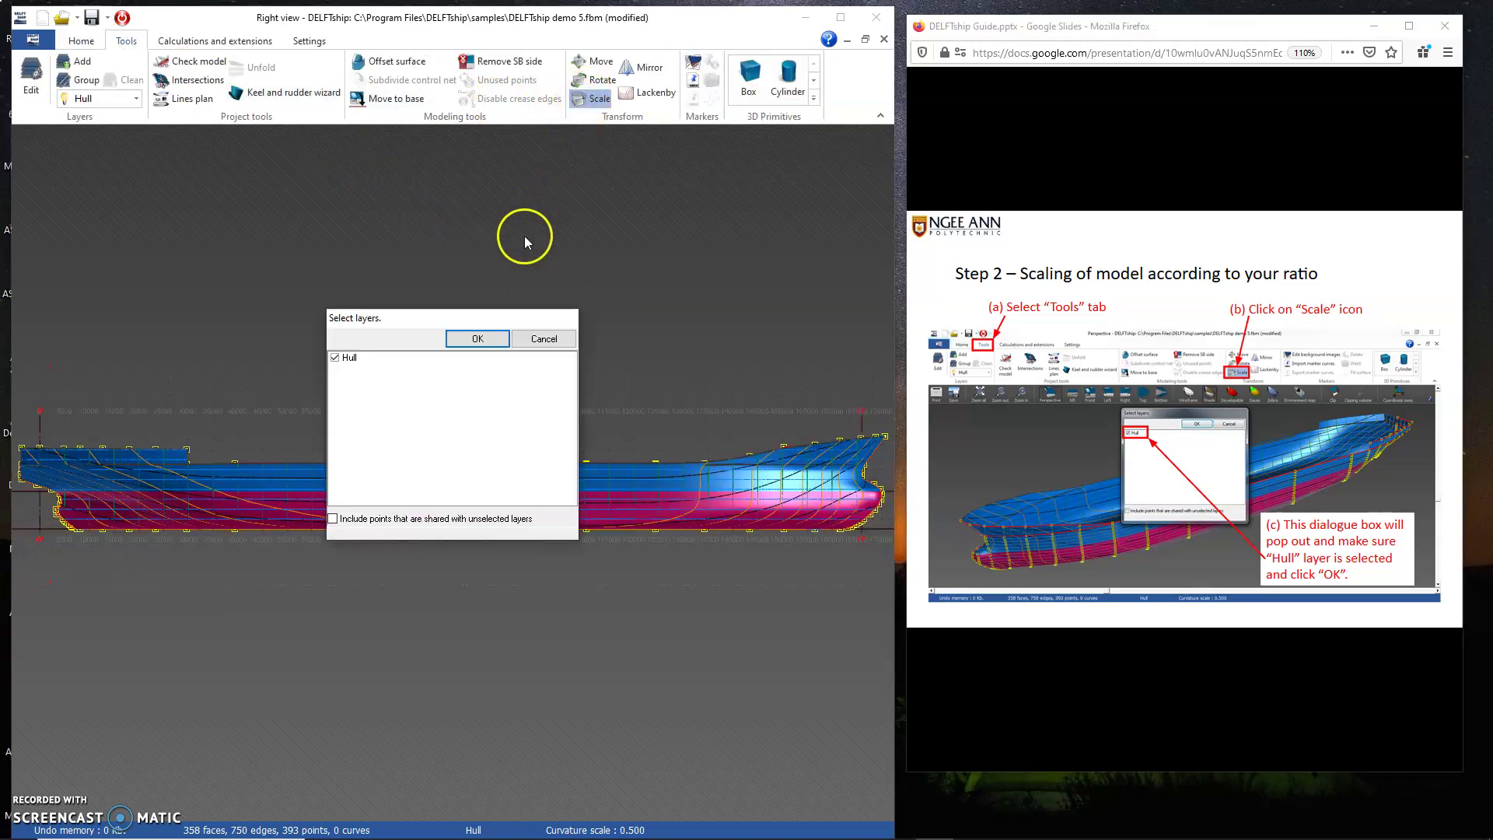
pyautogui.click(480, 340)
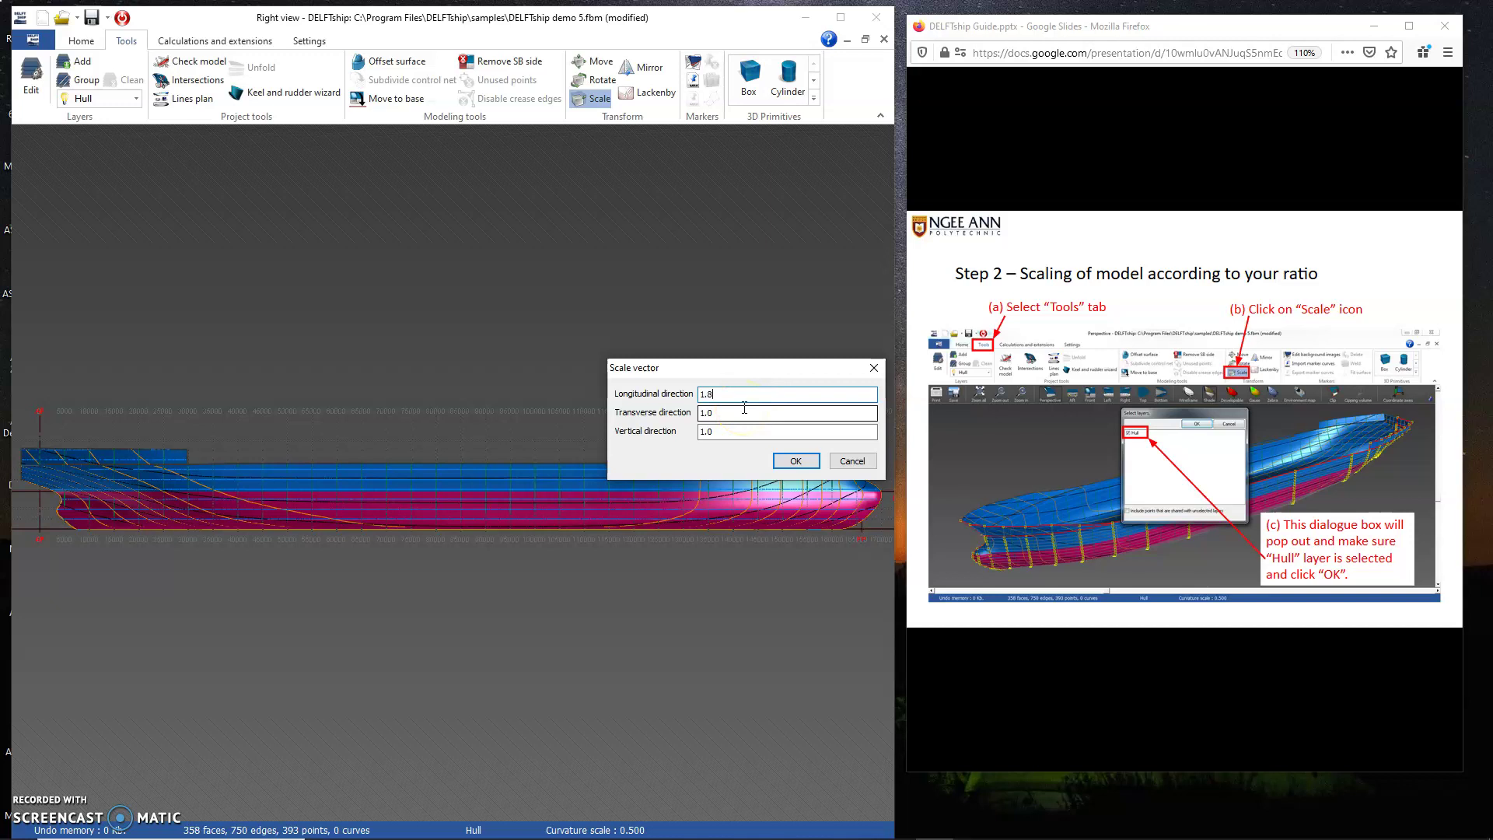
pyautogui.write('1.8')
pyautogui.press('Tab')
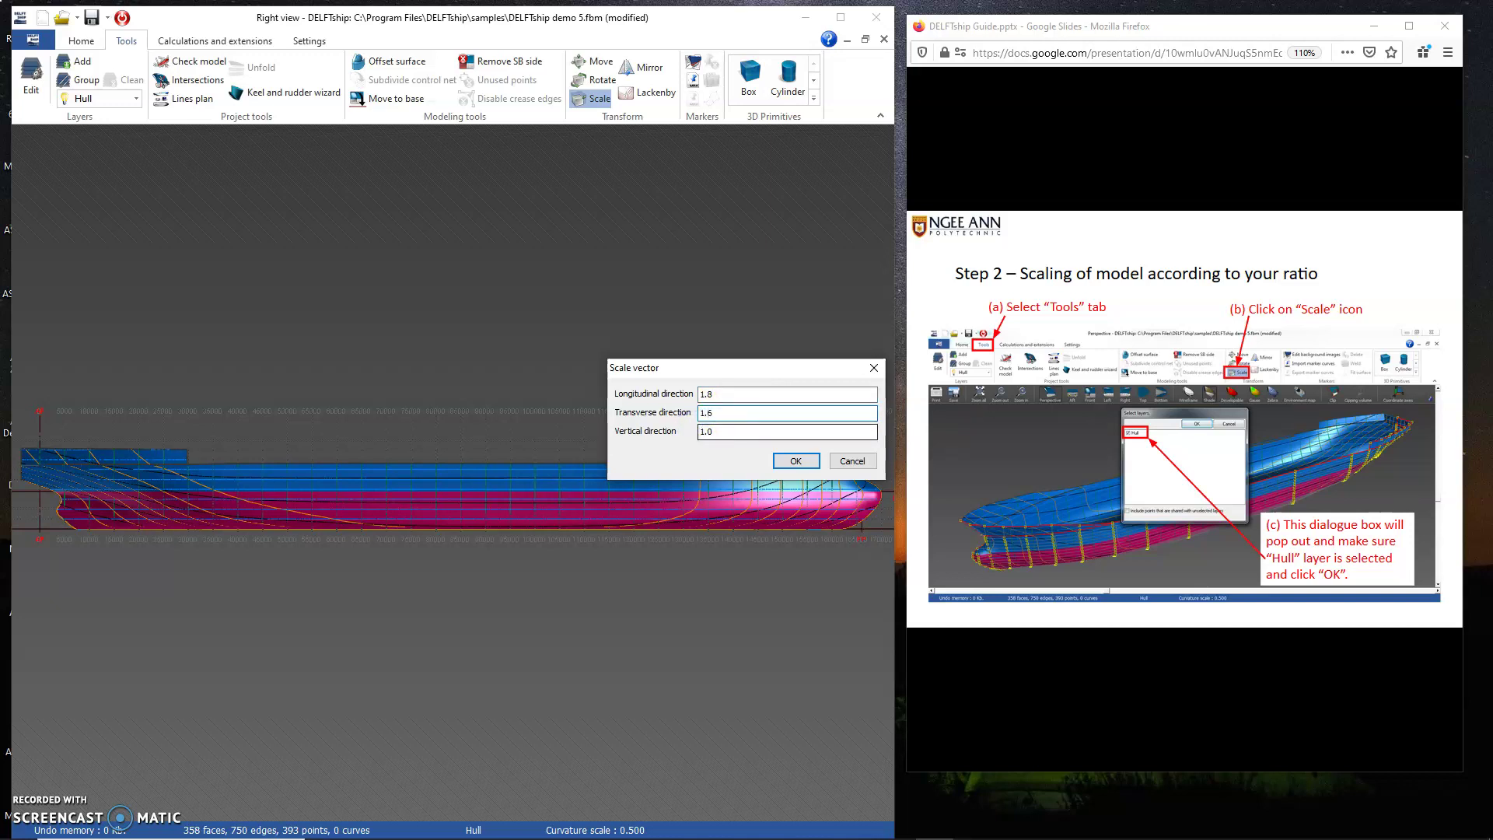
pyautogui.click(695, 439)
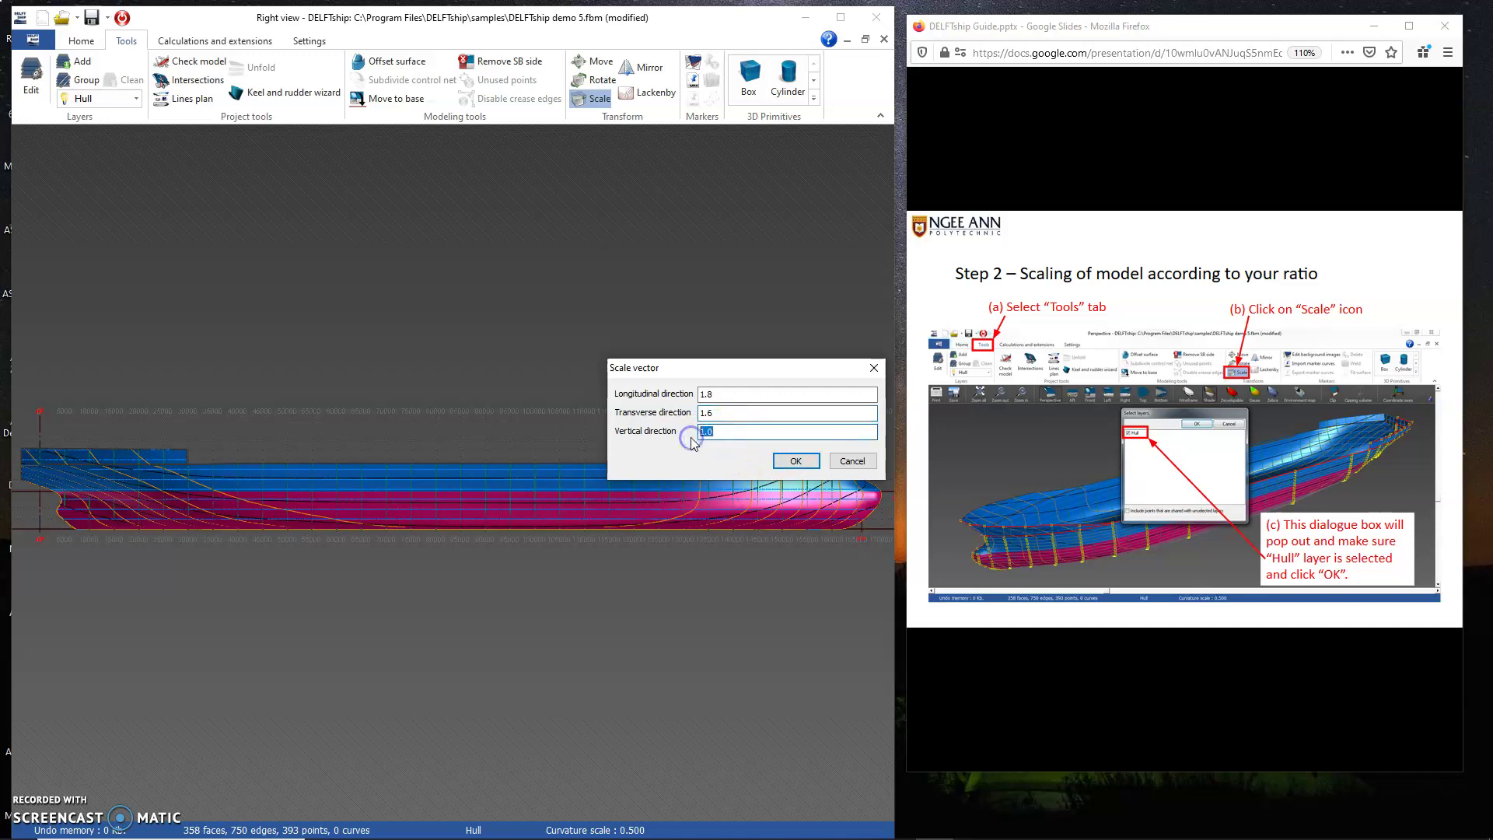
pyautogui.write('1.')
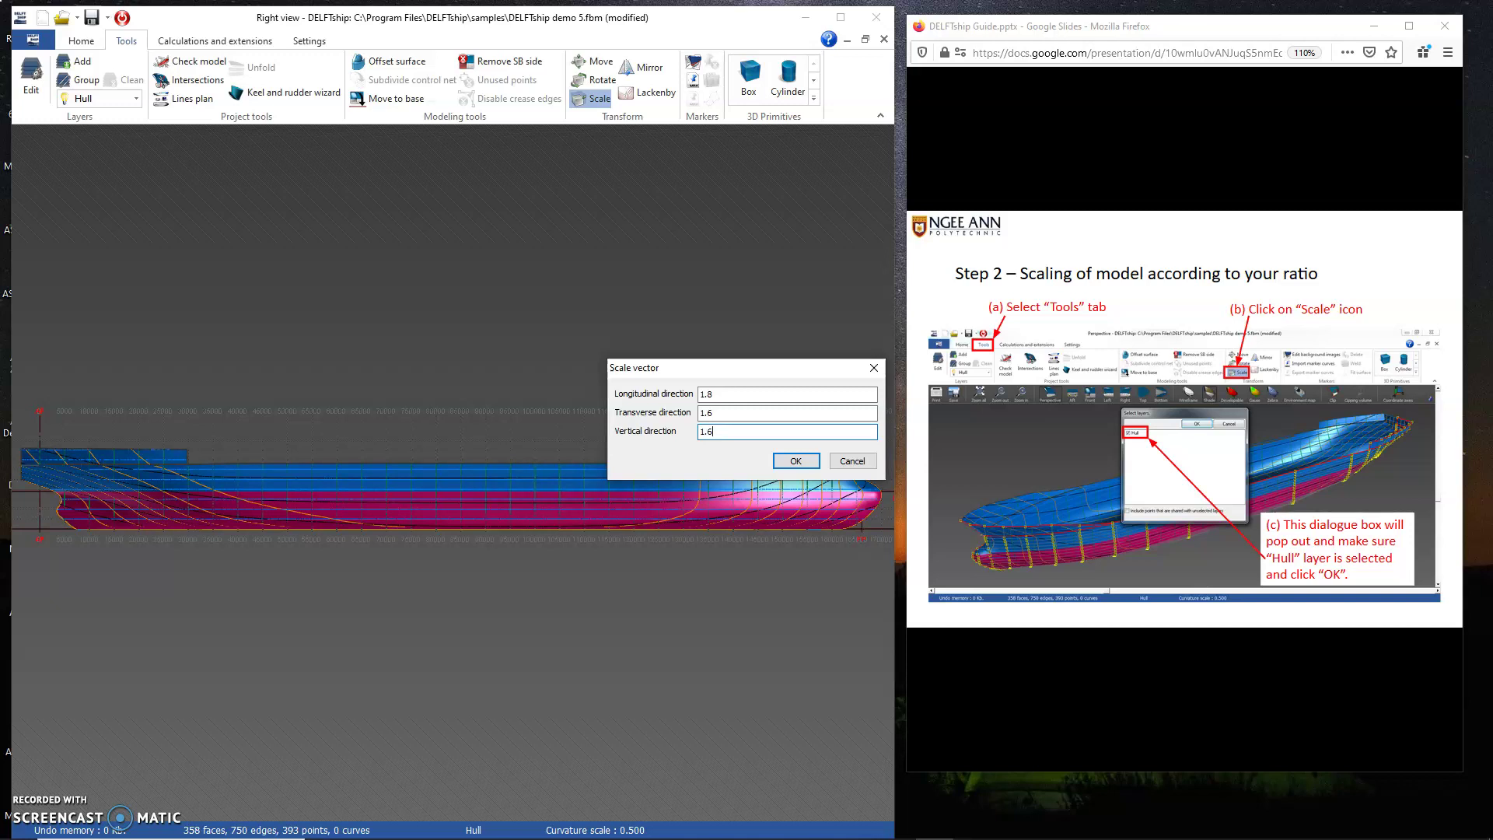
pyautogui.click(796, 462)
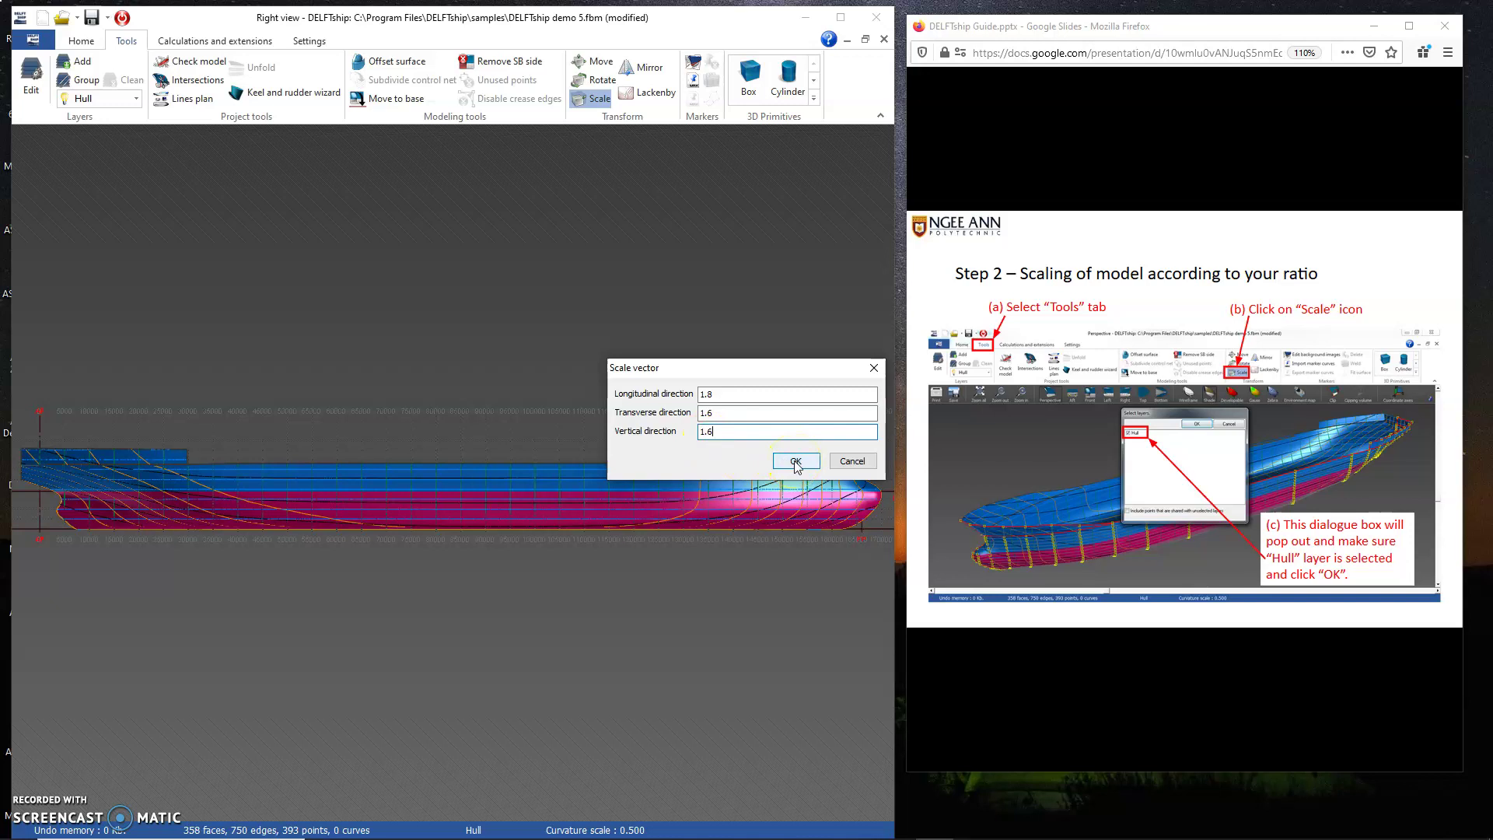
pyautogui.click(796, 462)
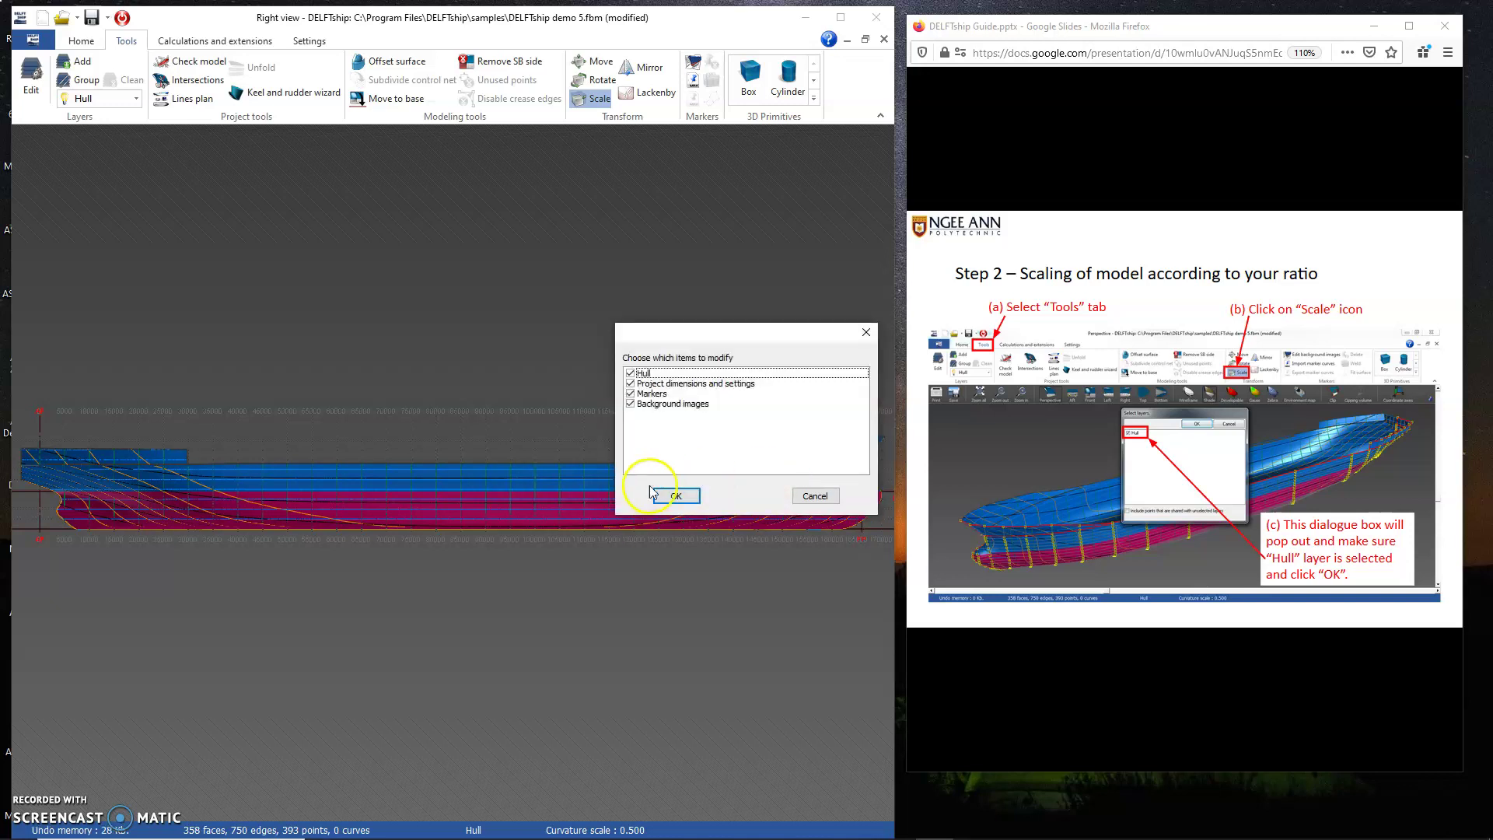
pyautogui.click(677, 499)
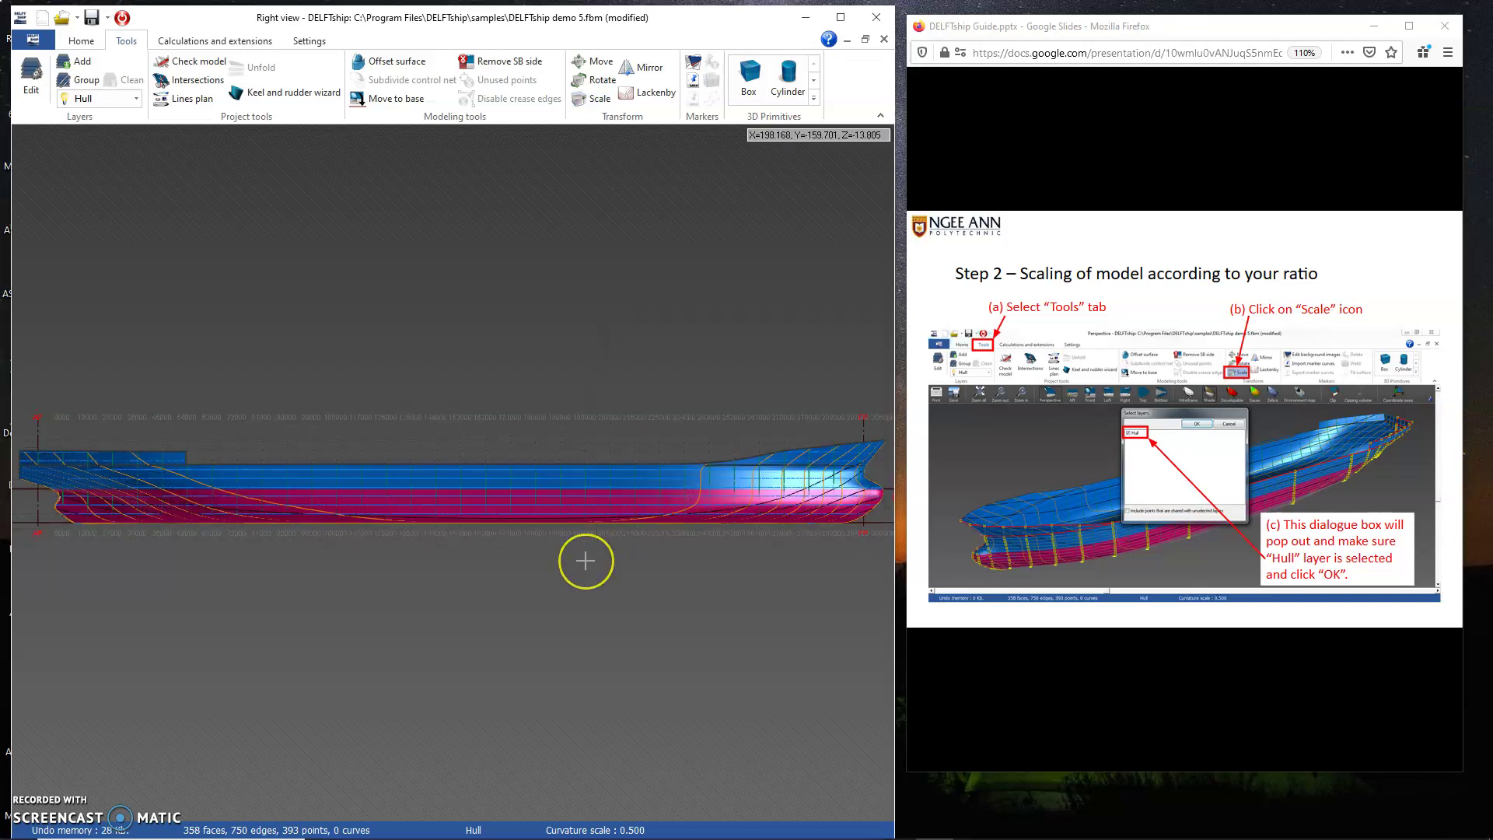
# - Advance the guide to Step 3 on reports and bring up the Home ribbon commands
pyautogui.click(1101, 377)
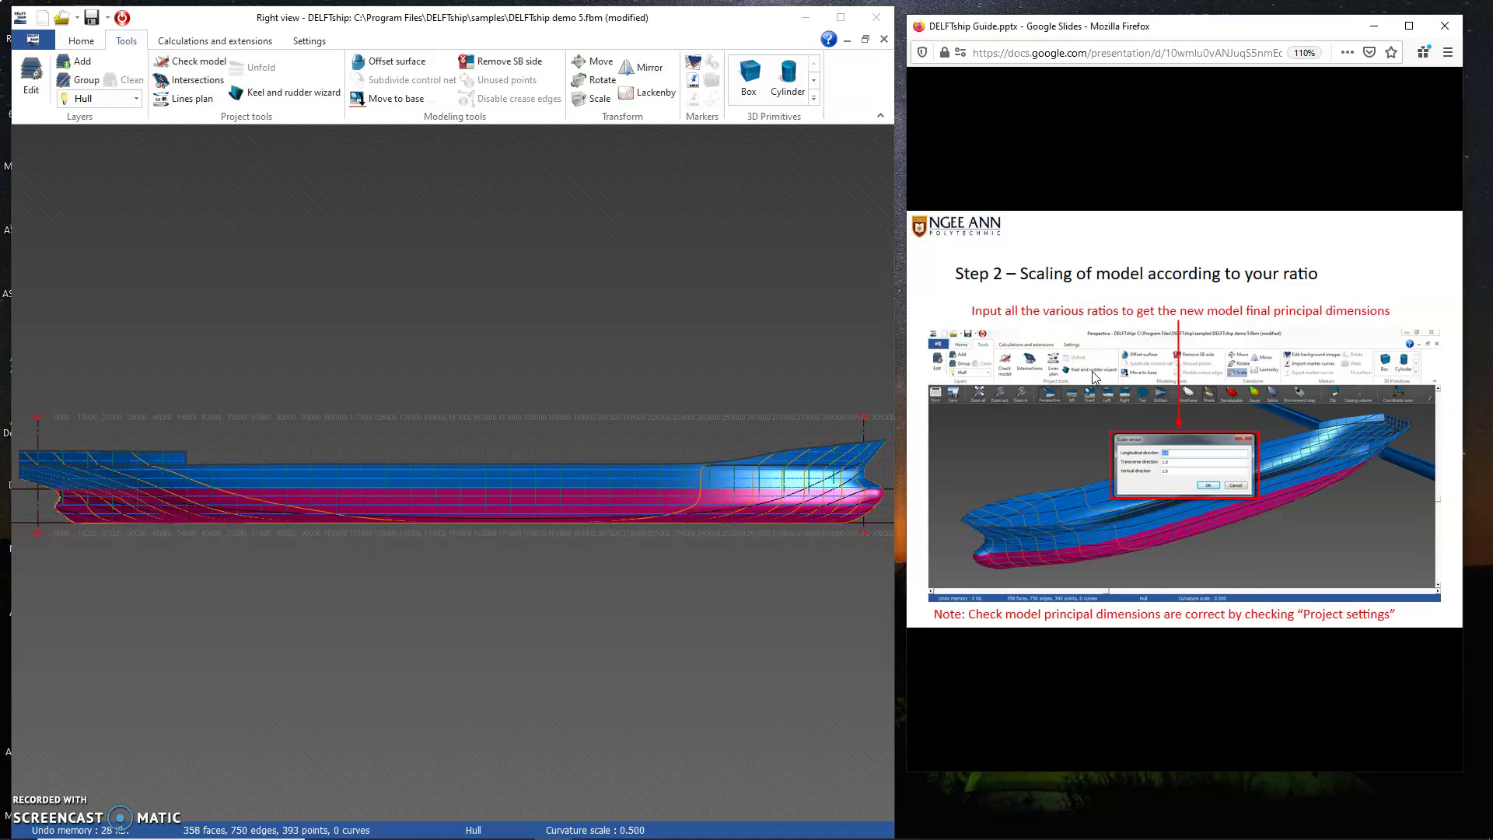
pyautogui.click(1094, 377)
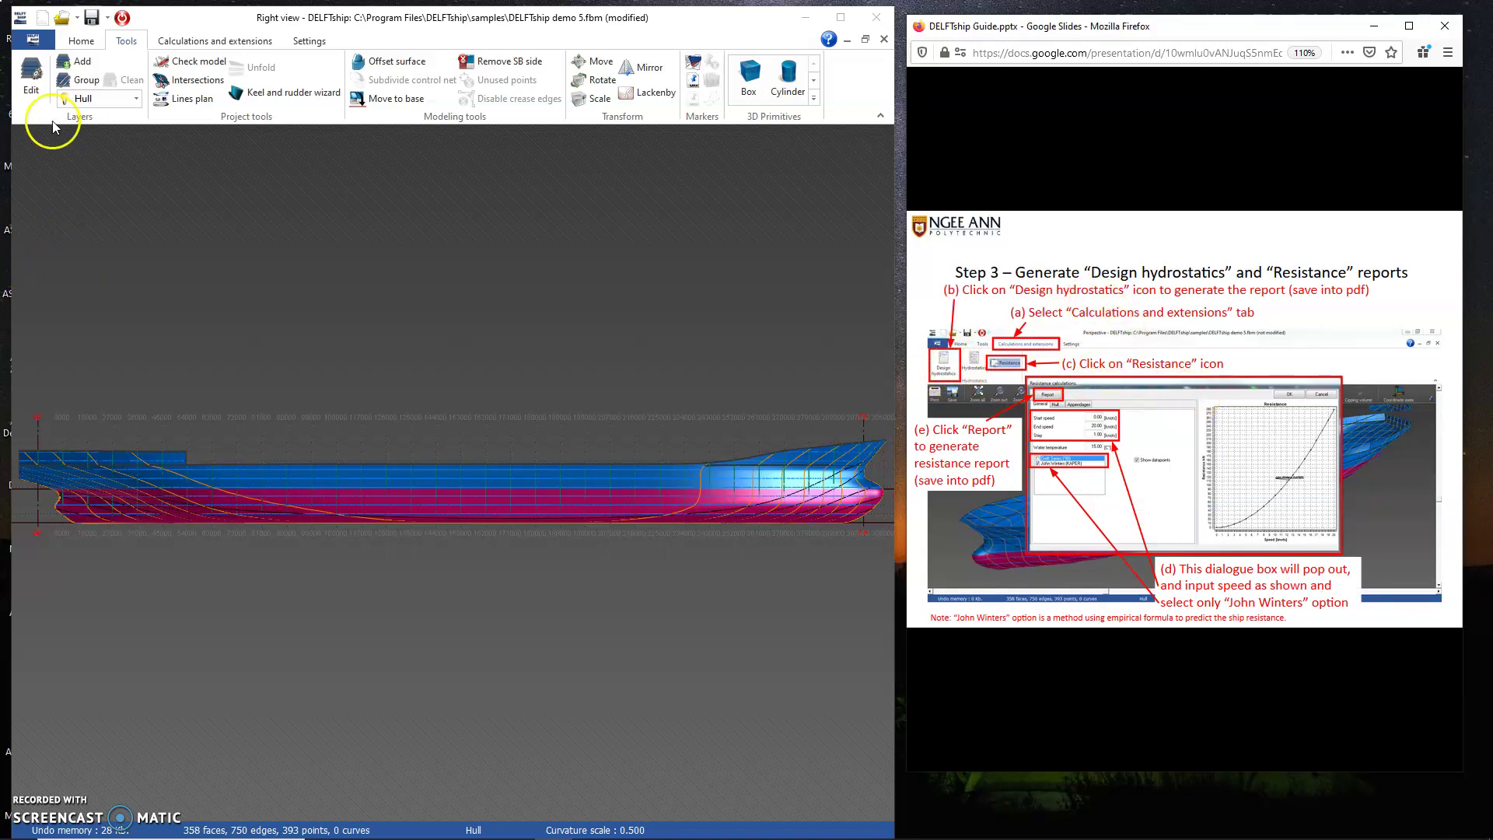
pyautogui.click(78, 42)
# - Check the scaled main particulars (length 298.8 m, beam 47.2 m, draft 12.16 m), then cancel
pyautogui.click(81, 70)
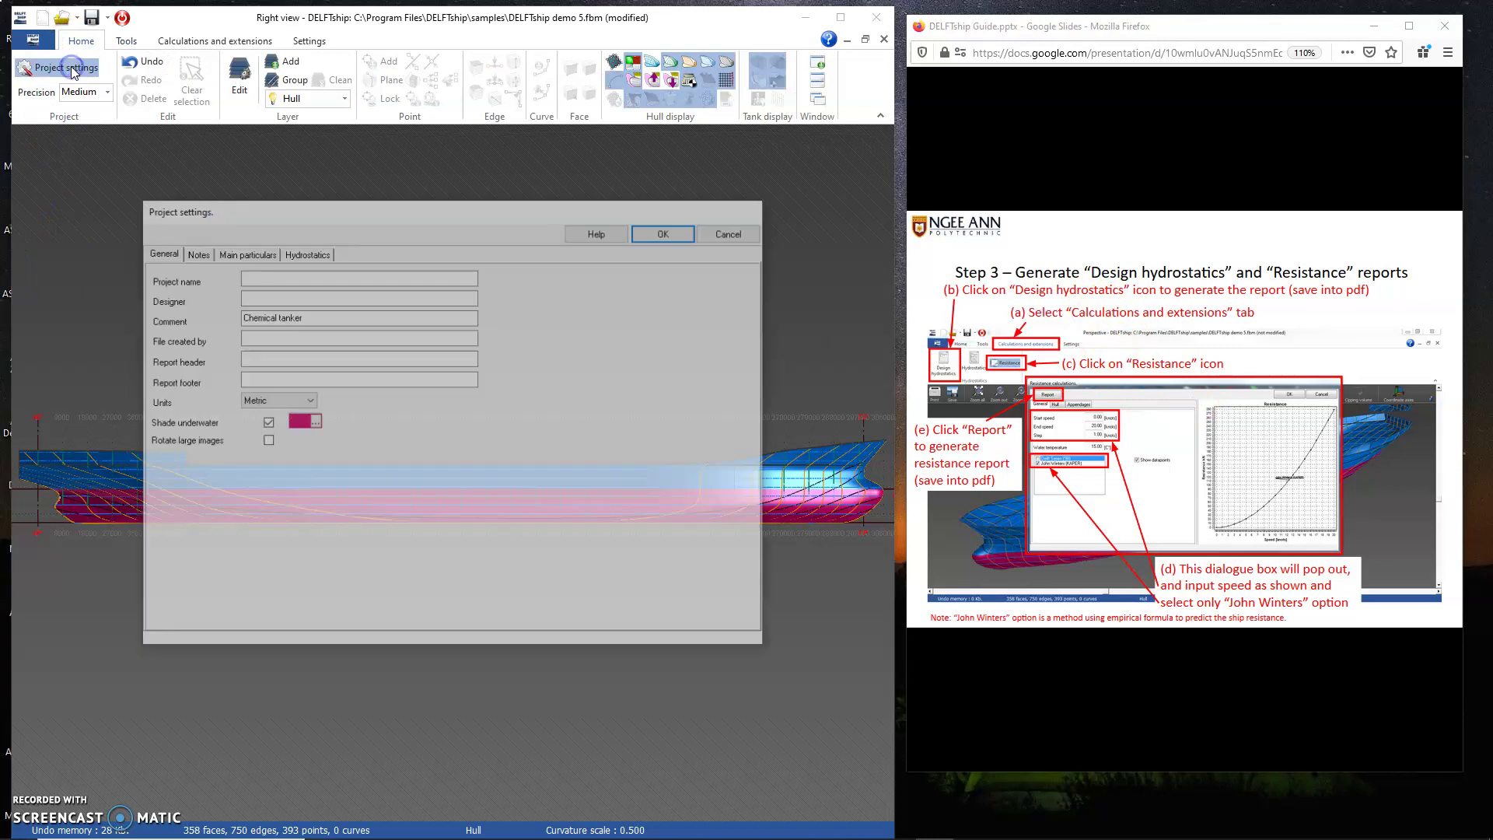
pyautogui.click(245, 251)
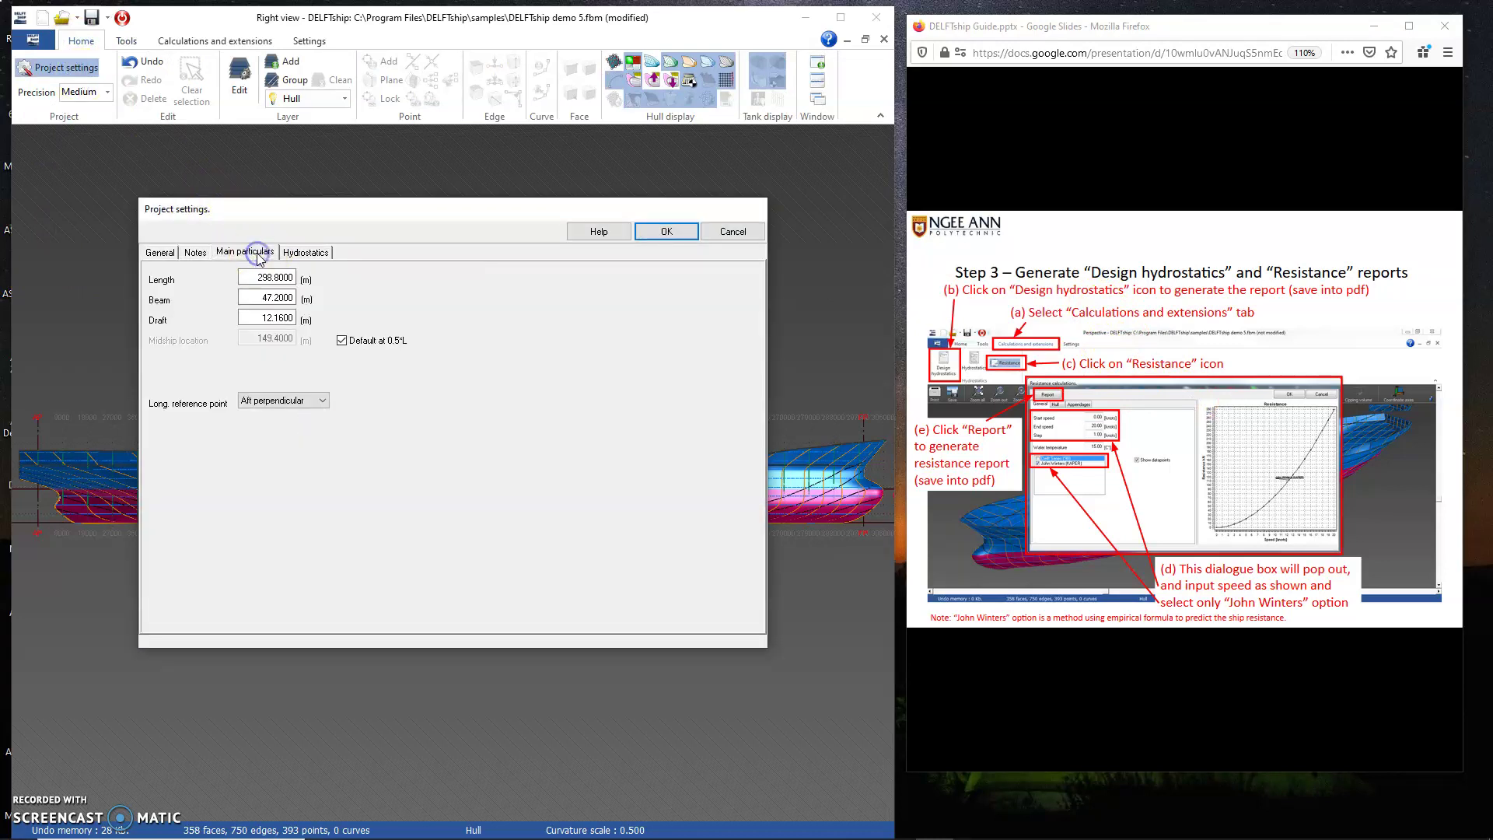
pyautogui.click(292, 273)
pyautogui.click(284, 300)
pyautogui.click(273, 321)
pyautogui.click(289, 284)
pyautogui.click(732, 231)
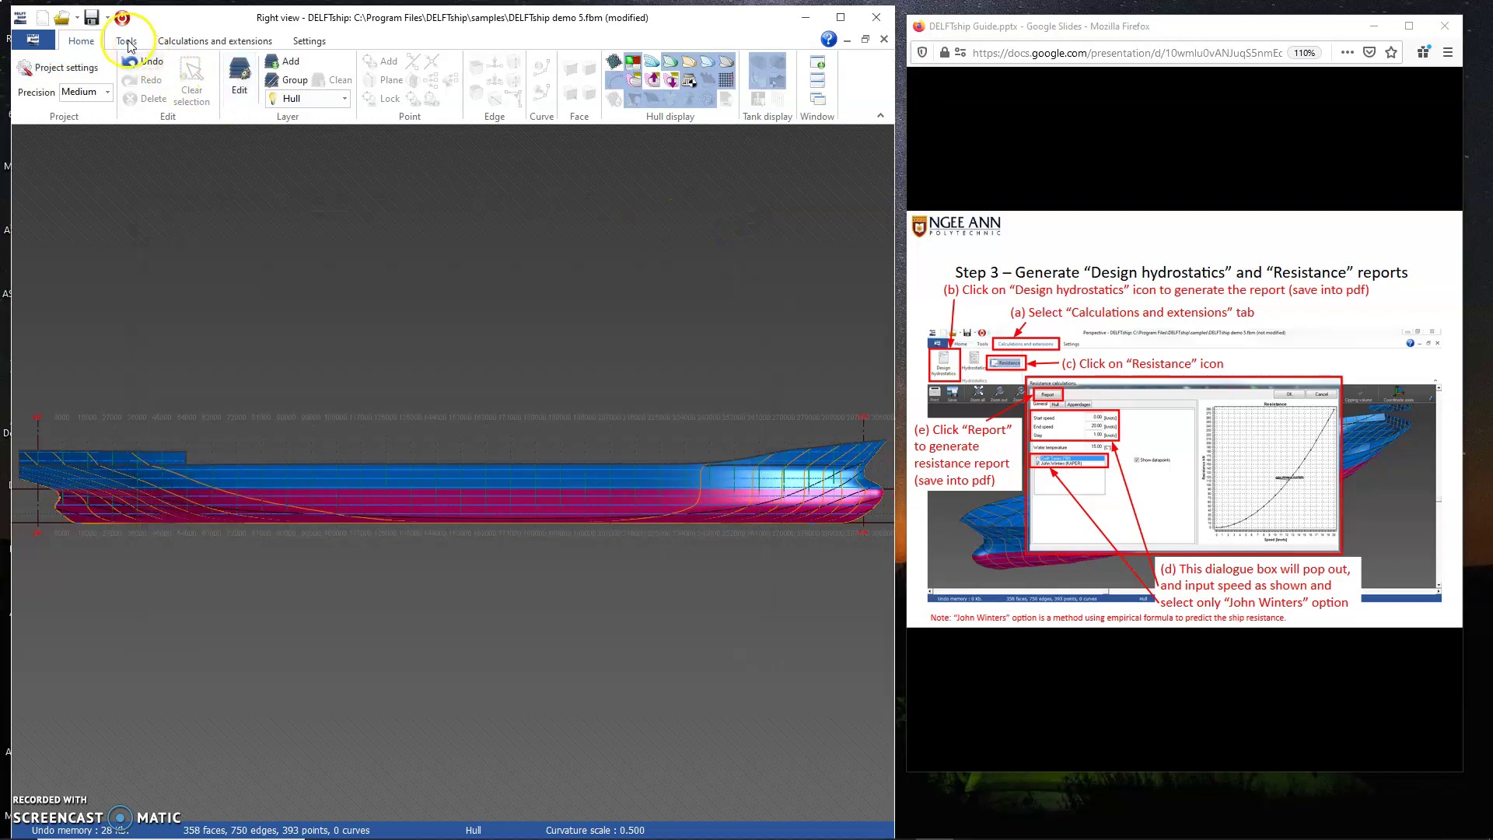
# - Scale the hull vertically by 1.3, keeping lengthwise and transverse factors at 1.0
pyautogui.click(123, 43)
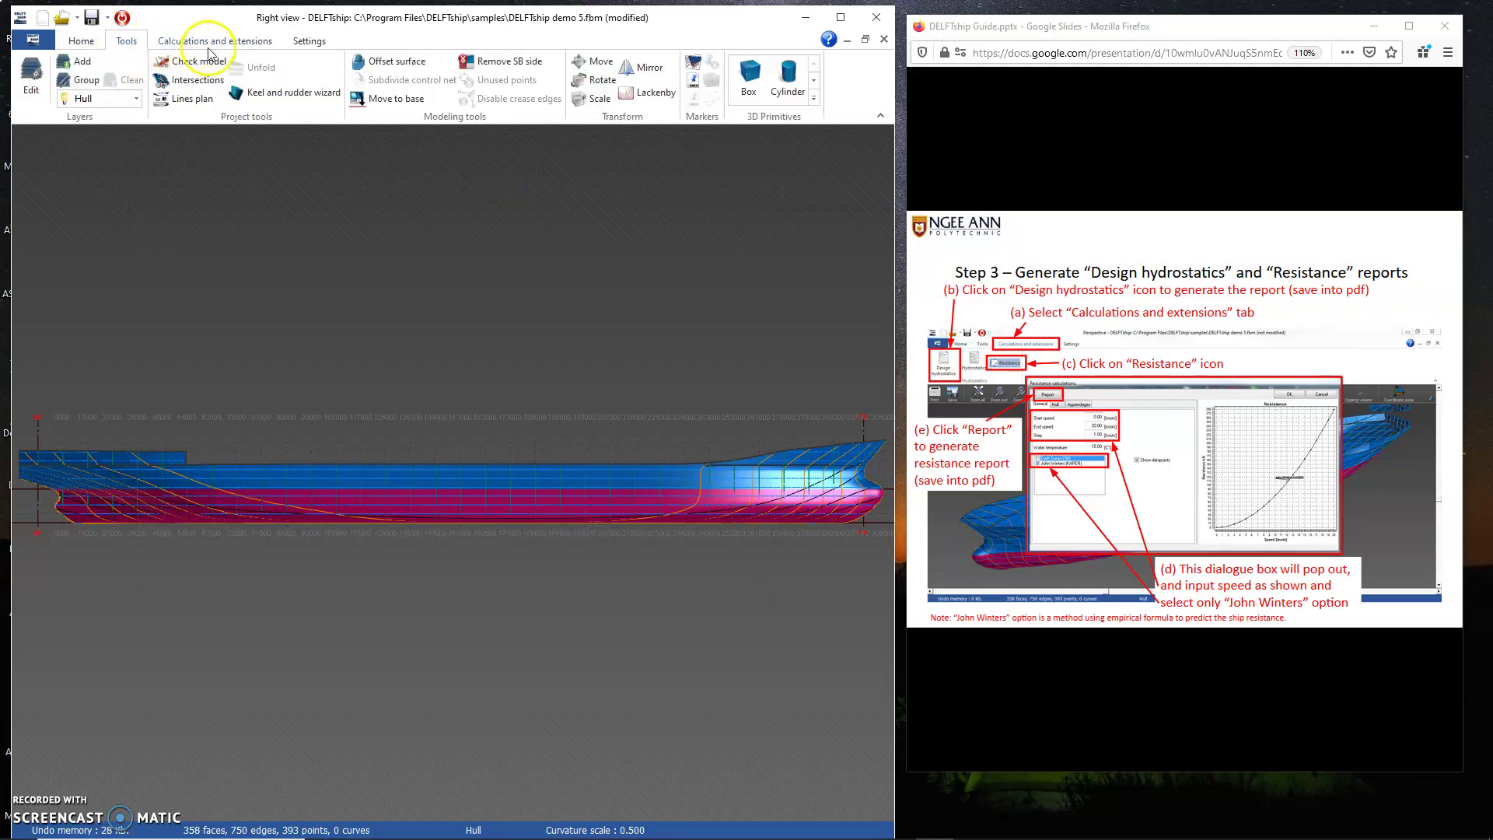
pyautogui.click(594, 99)
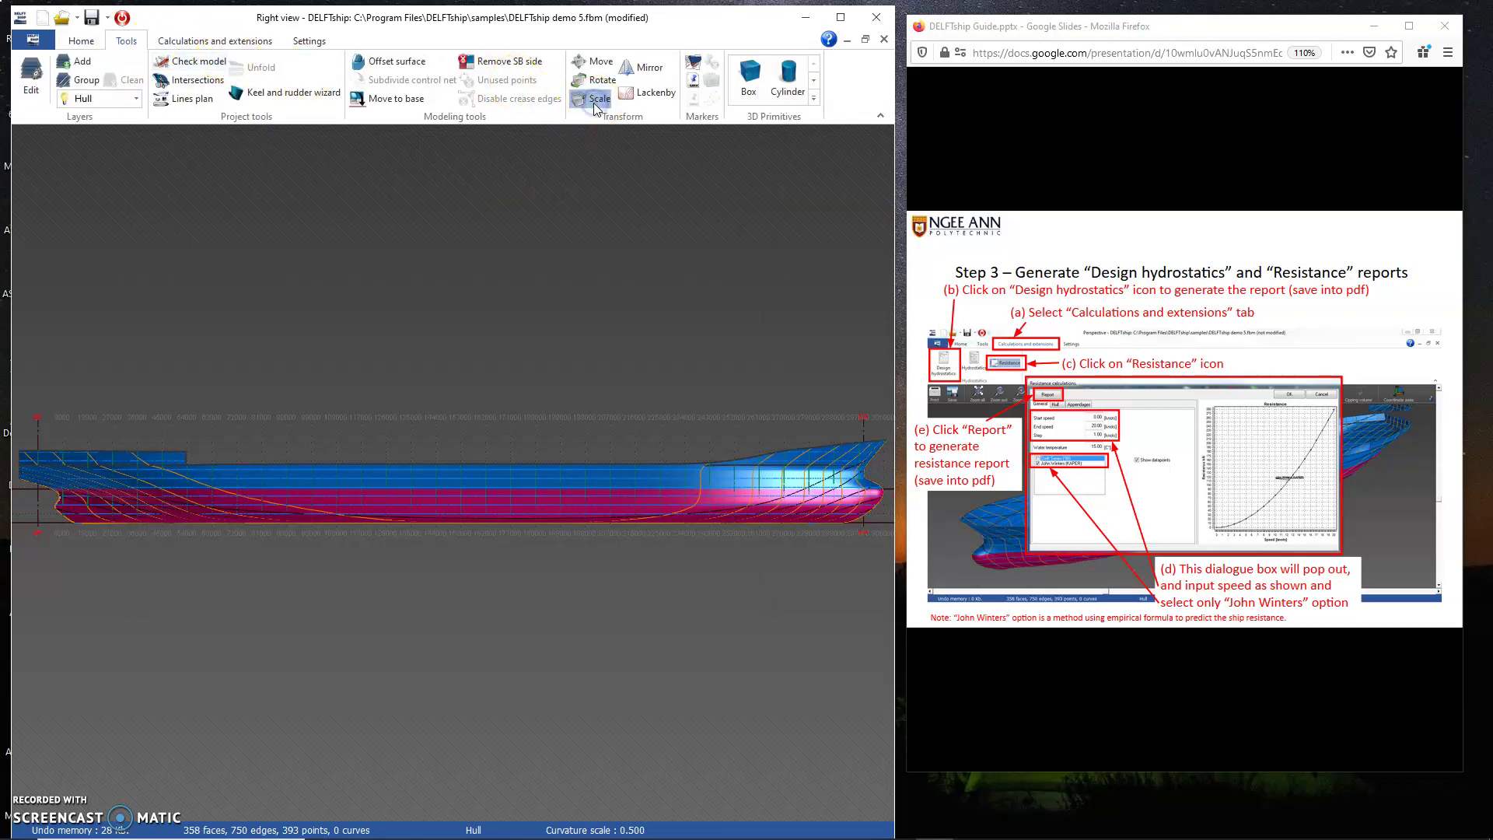
pyautogui.click(484, 338)
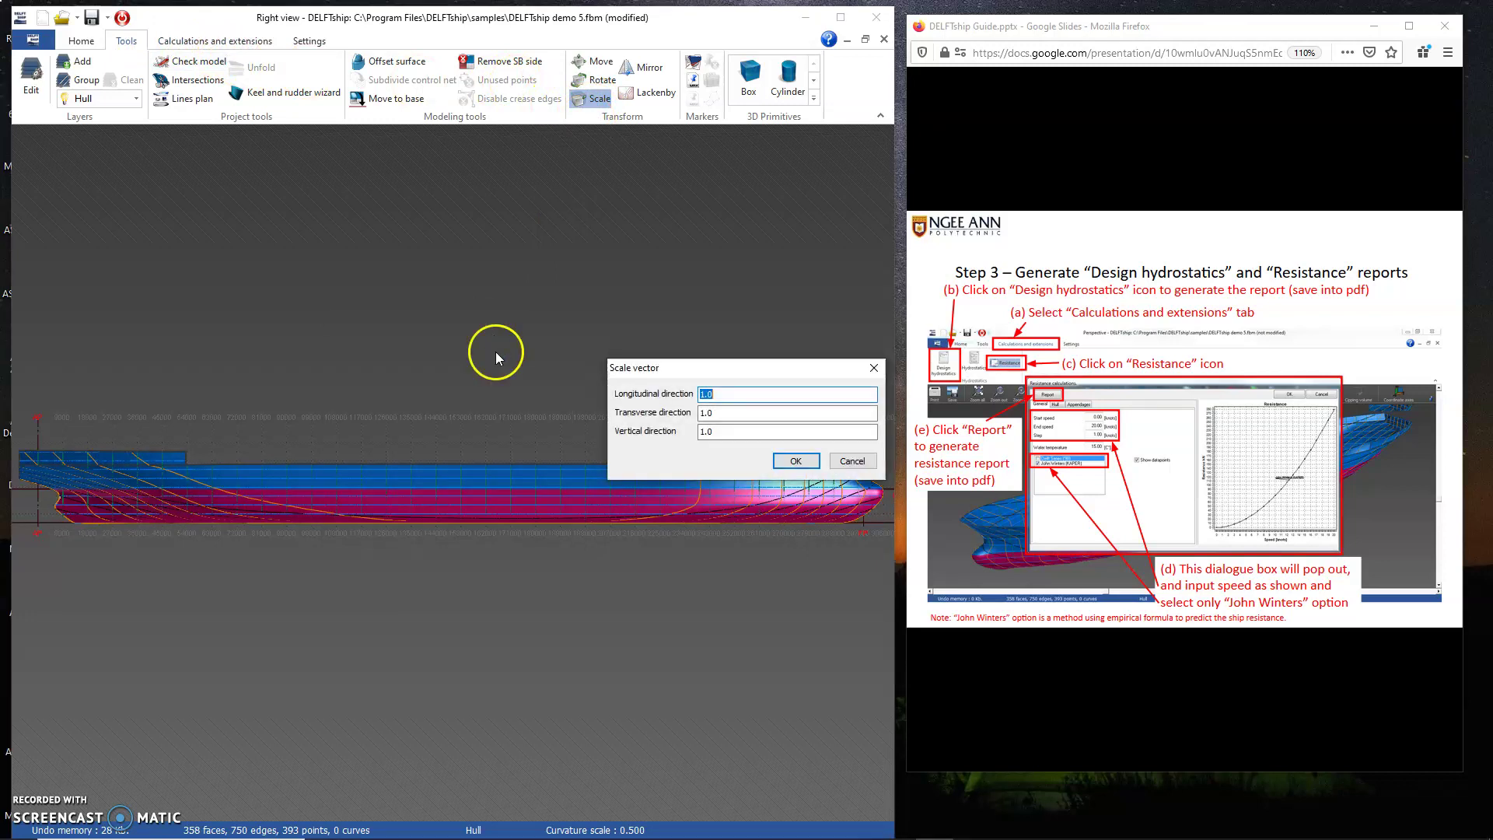
pyautogui.click(720, 431)
pyautogui.press('BackSpace')
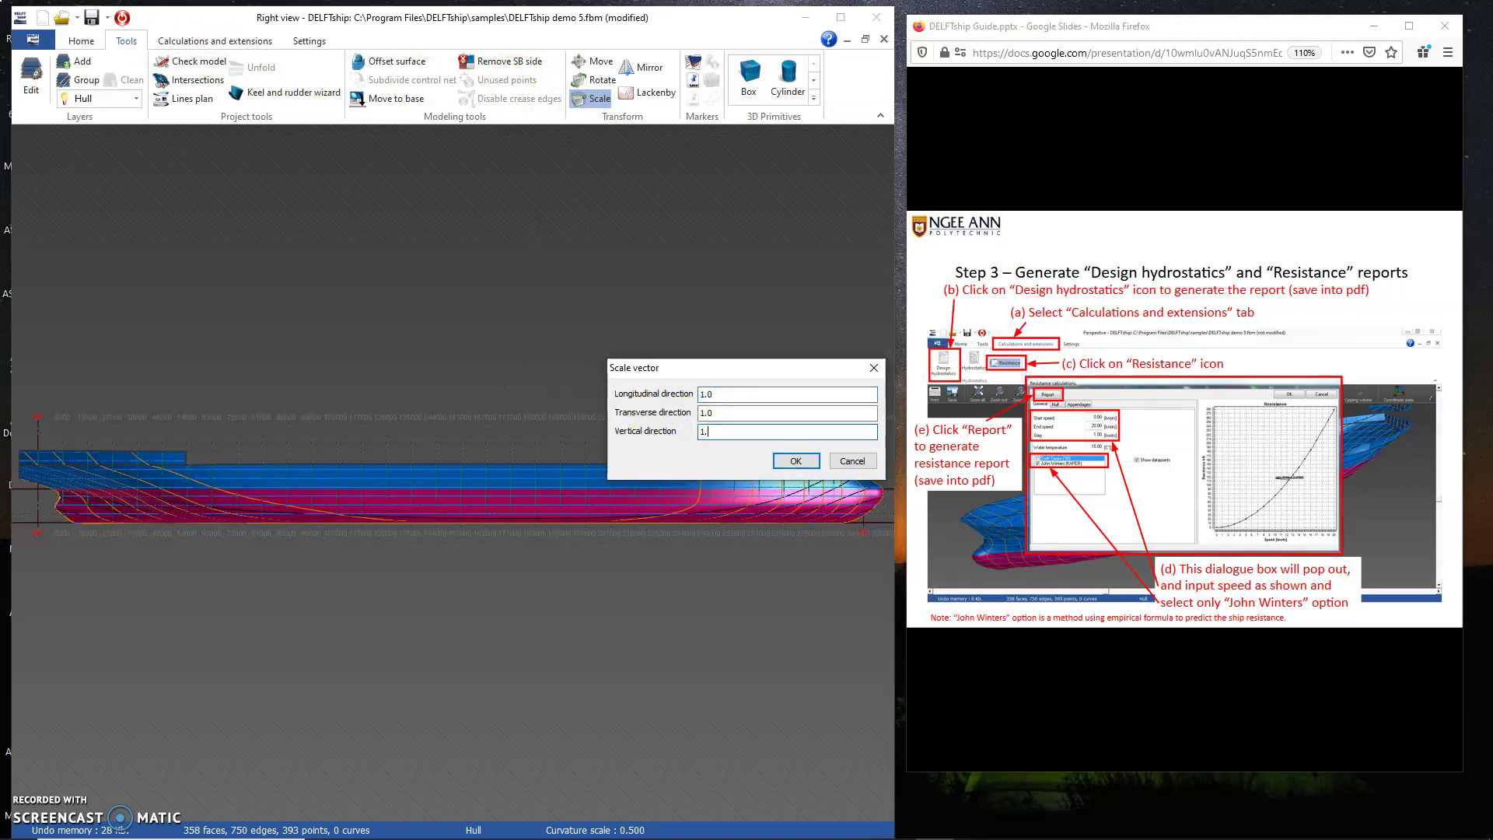
pyautogui.write('3')
pyautogui.press('Return')
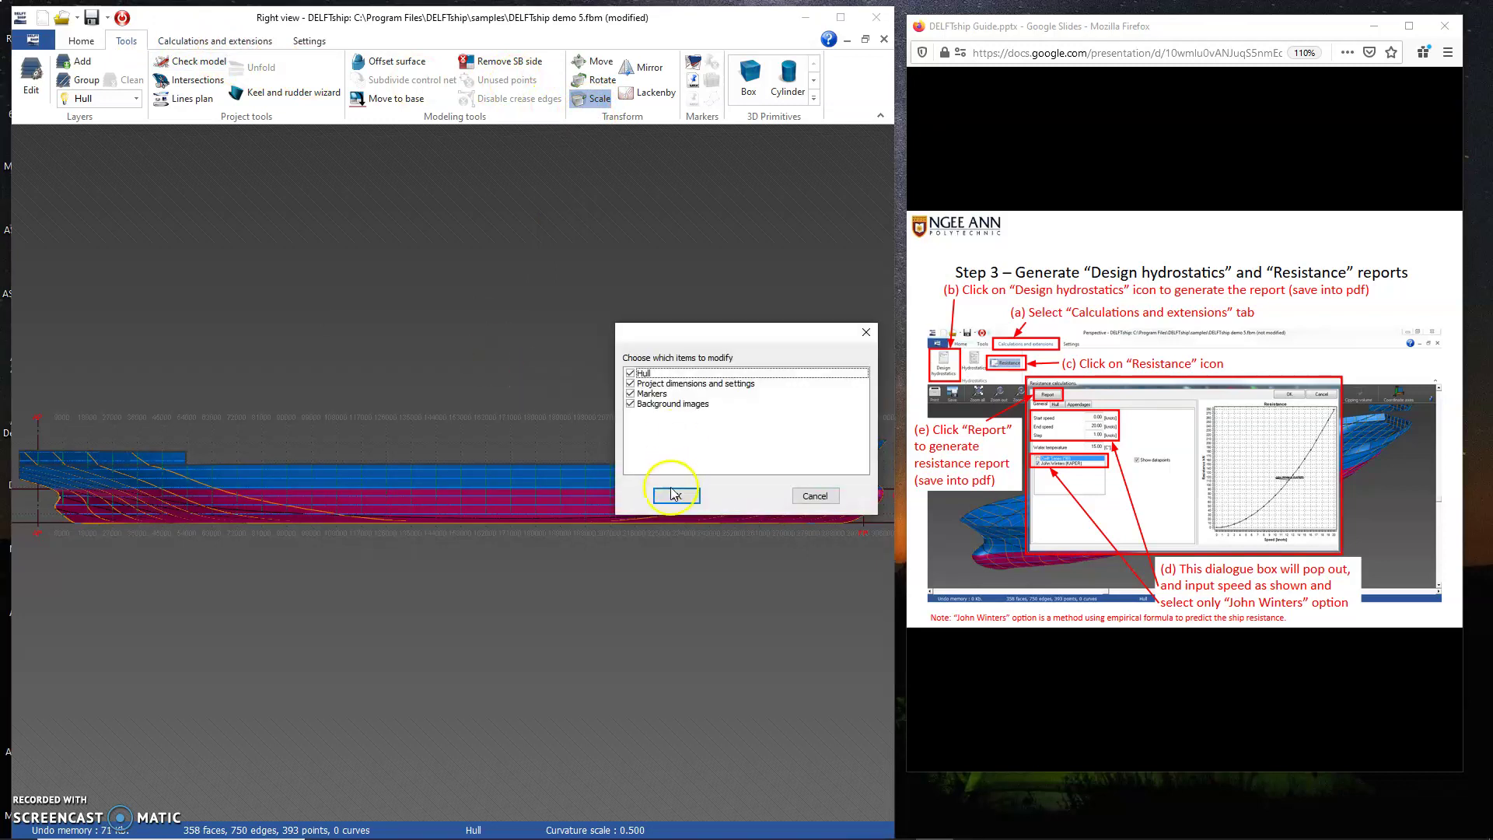
pyautogui.click(674, 493)
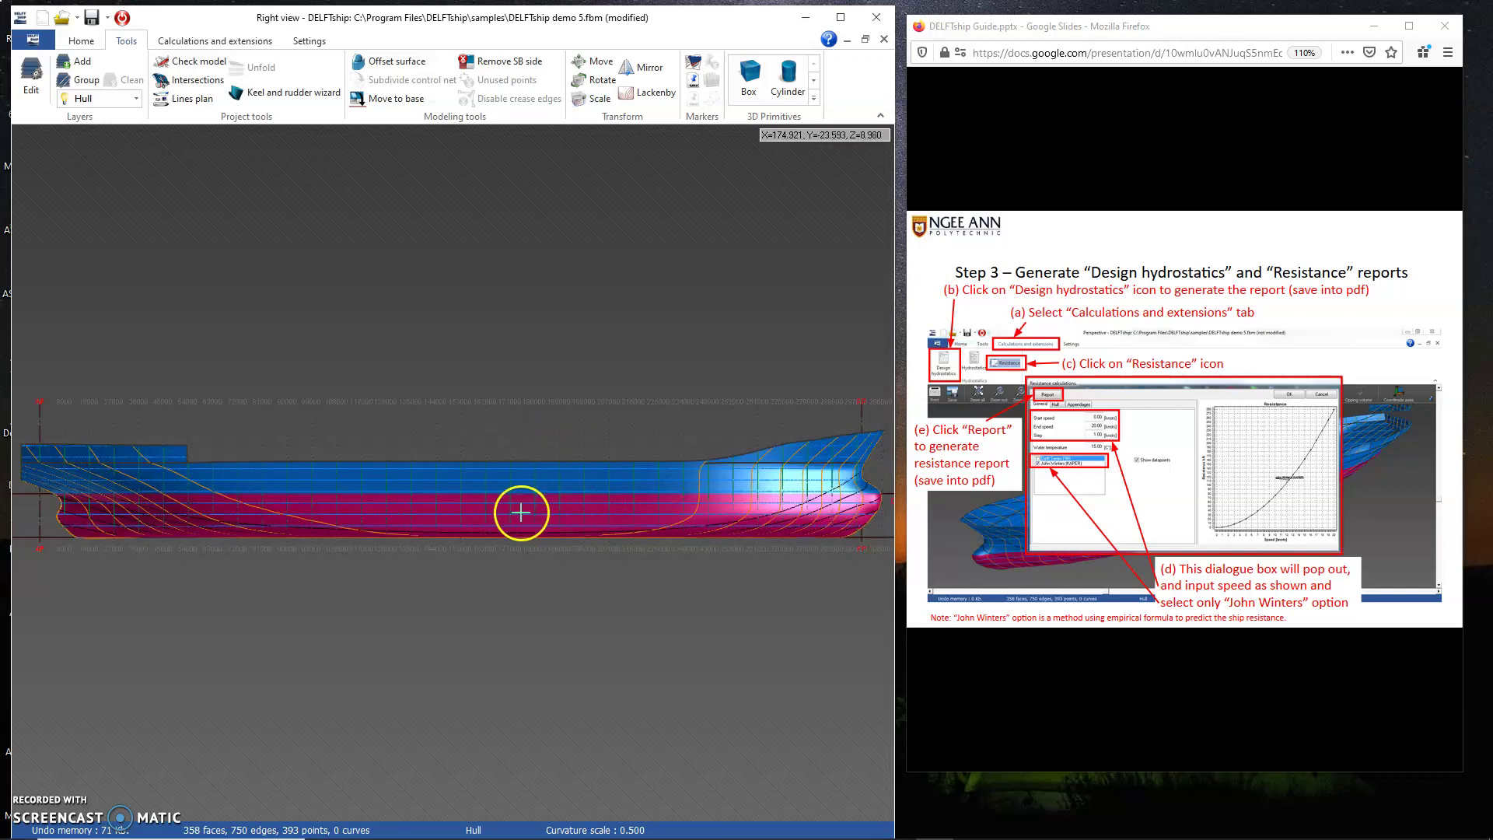
pyautogui.click(80, 41)
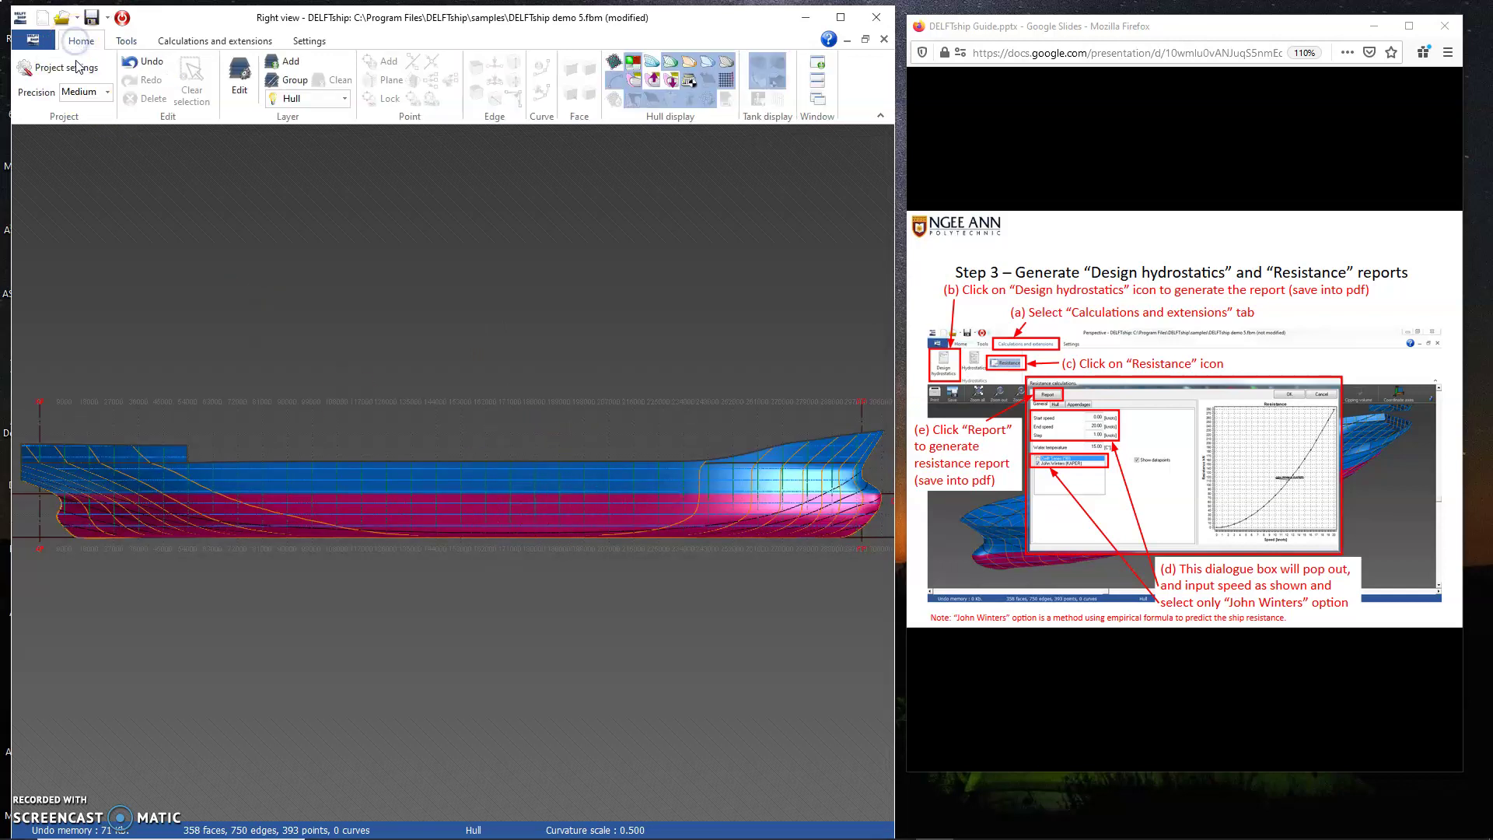
pyautogui.click(76, 66)
pyautogui.click(245, 251)
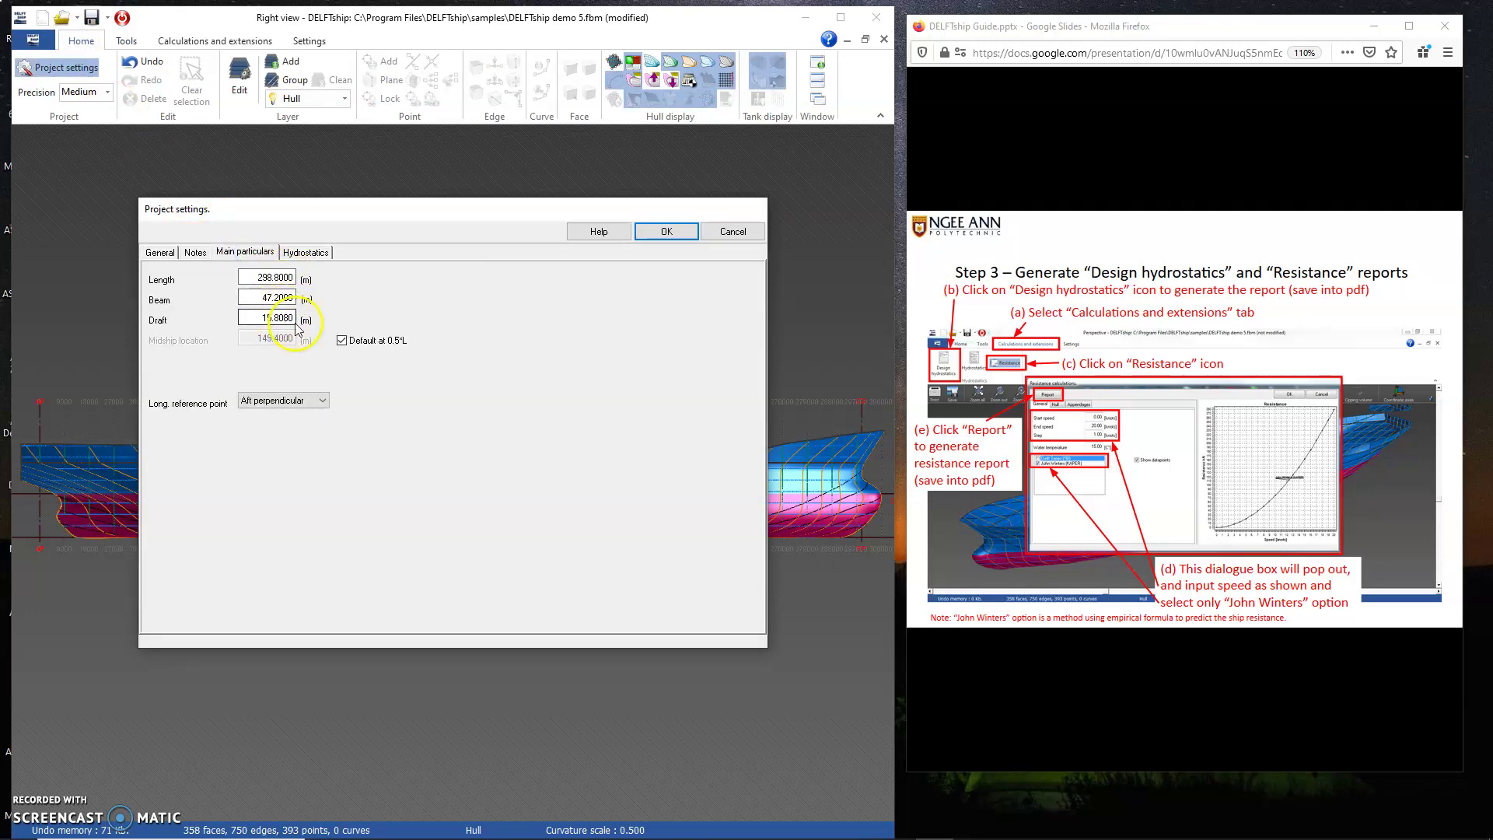
pyautogui.click(735, 232)
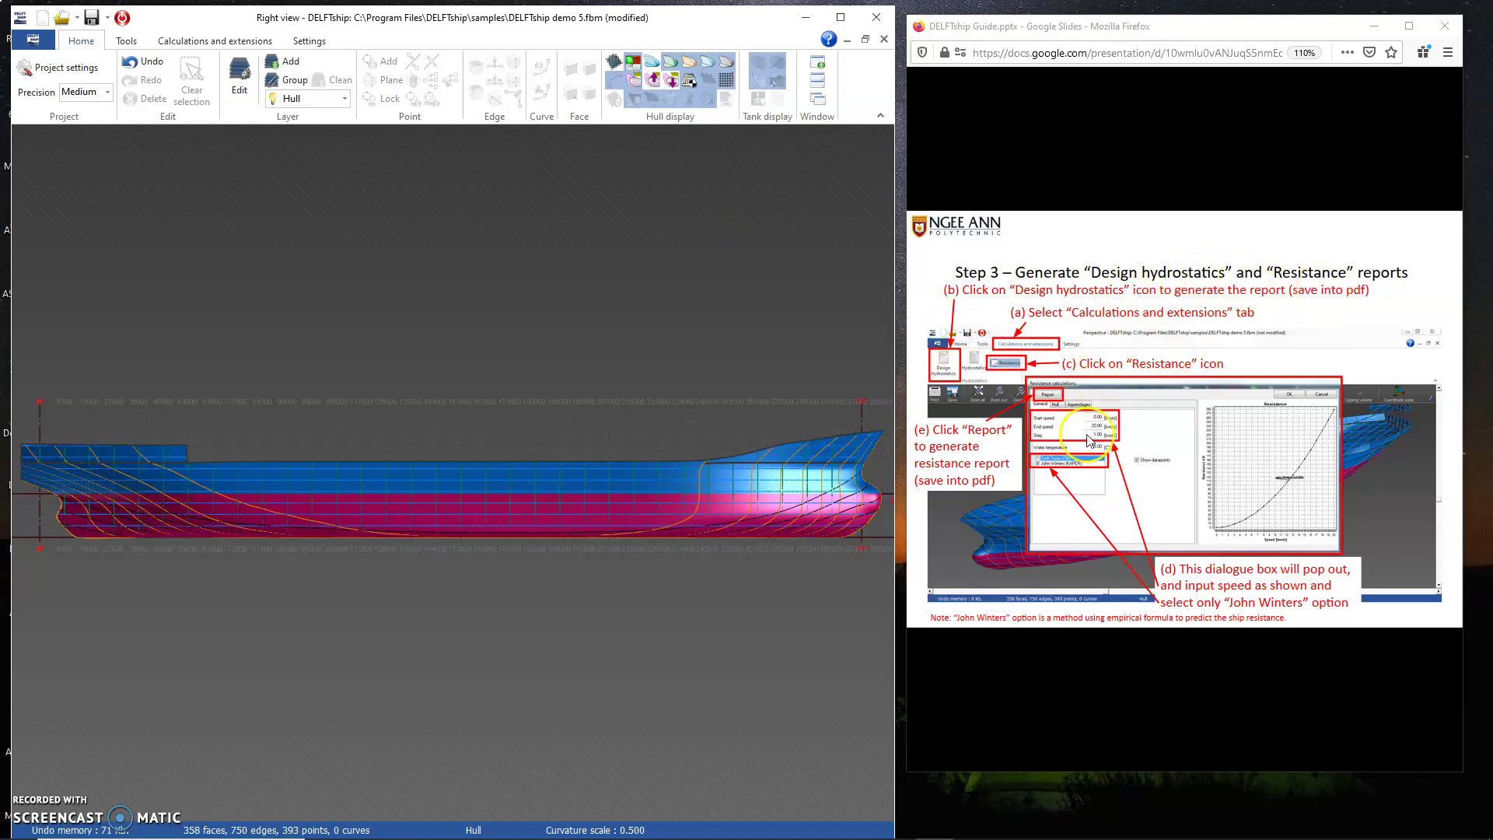
pyautogui.click(1058, 486)
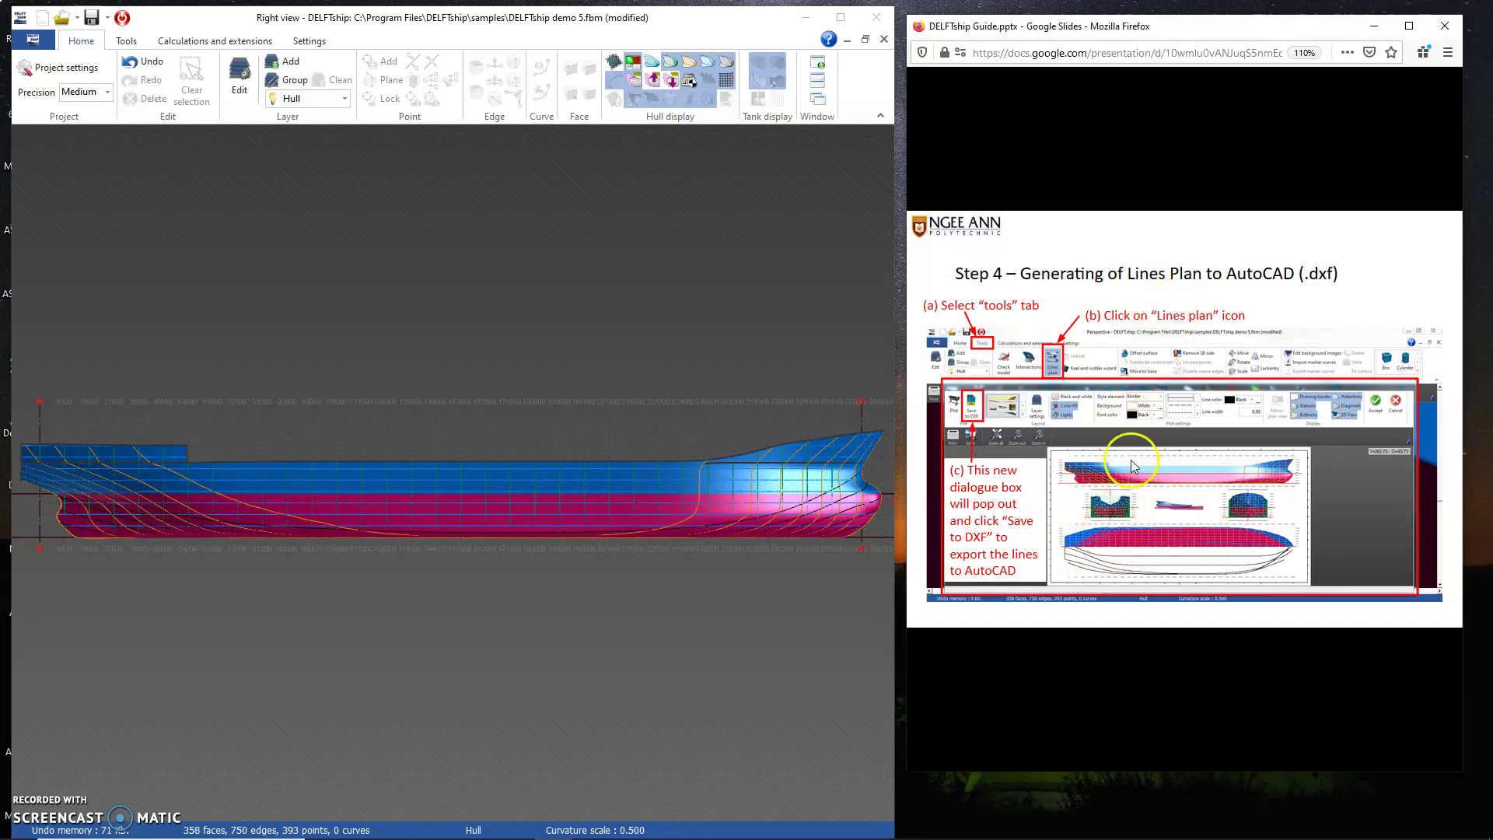
pyautogui.click(1181, 486)
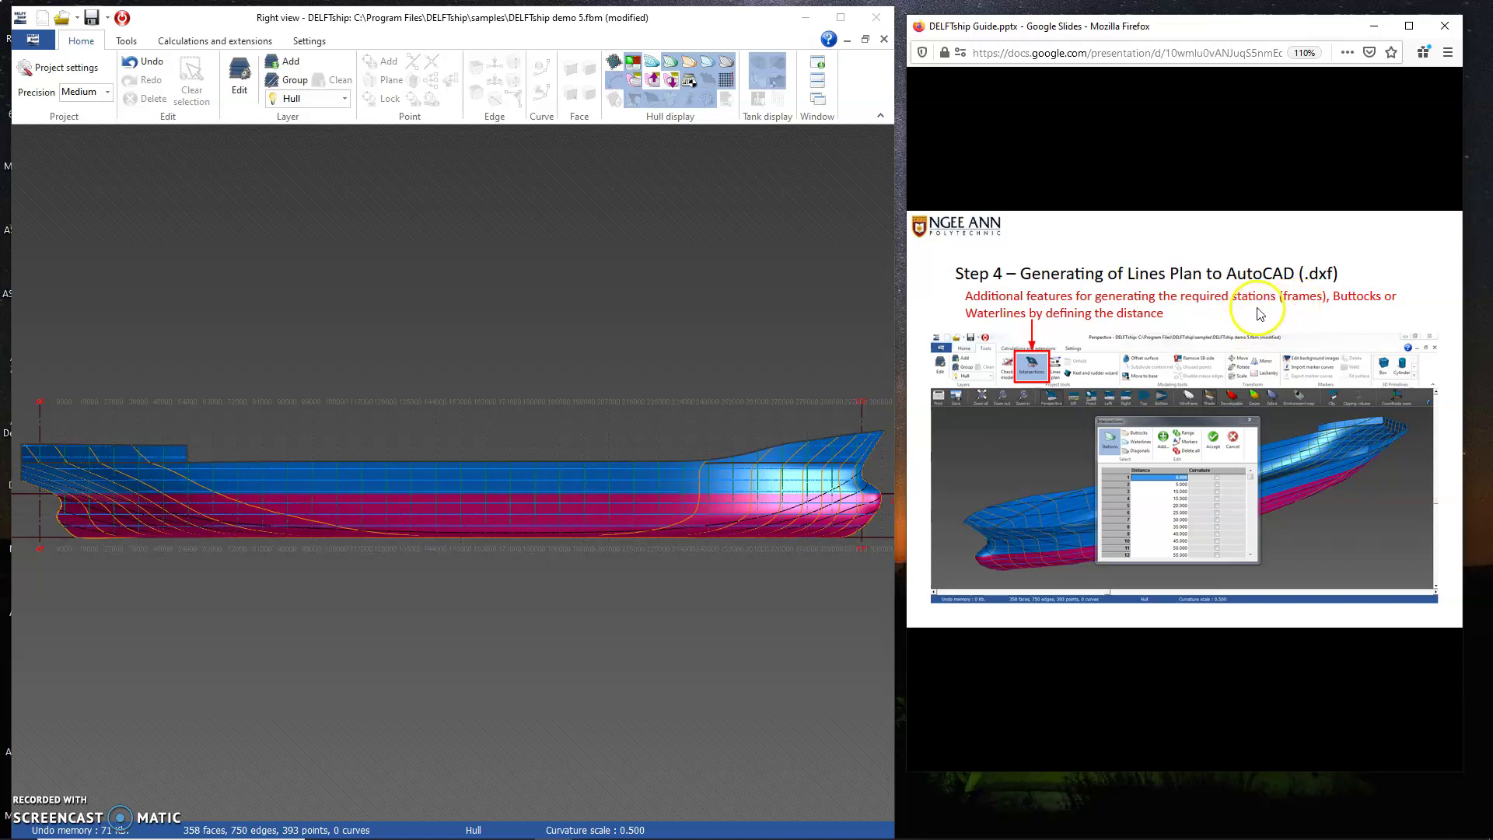
pyautogui.click(1272, 352)
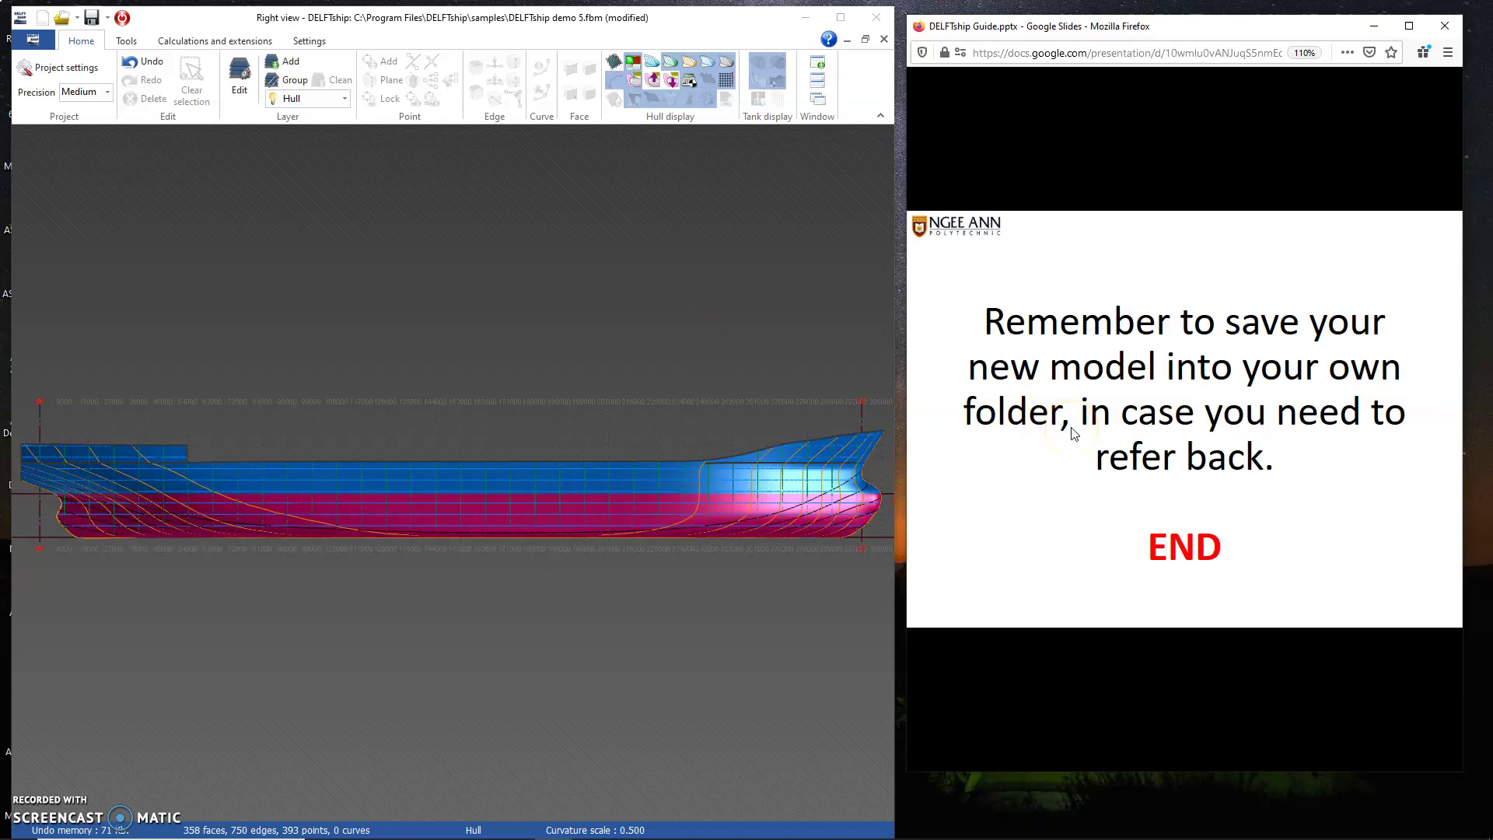
pyautogui.press('Left')
pyautogui.press('Left')
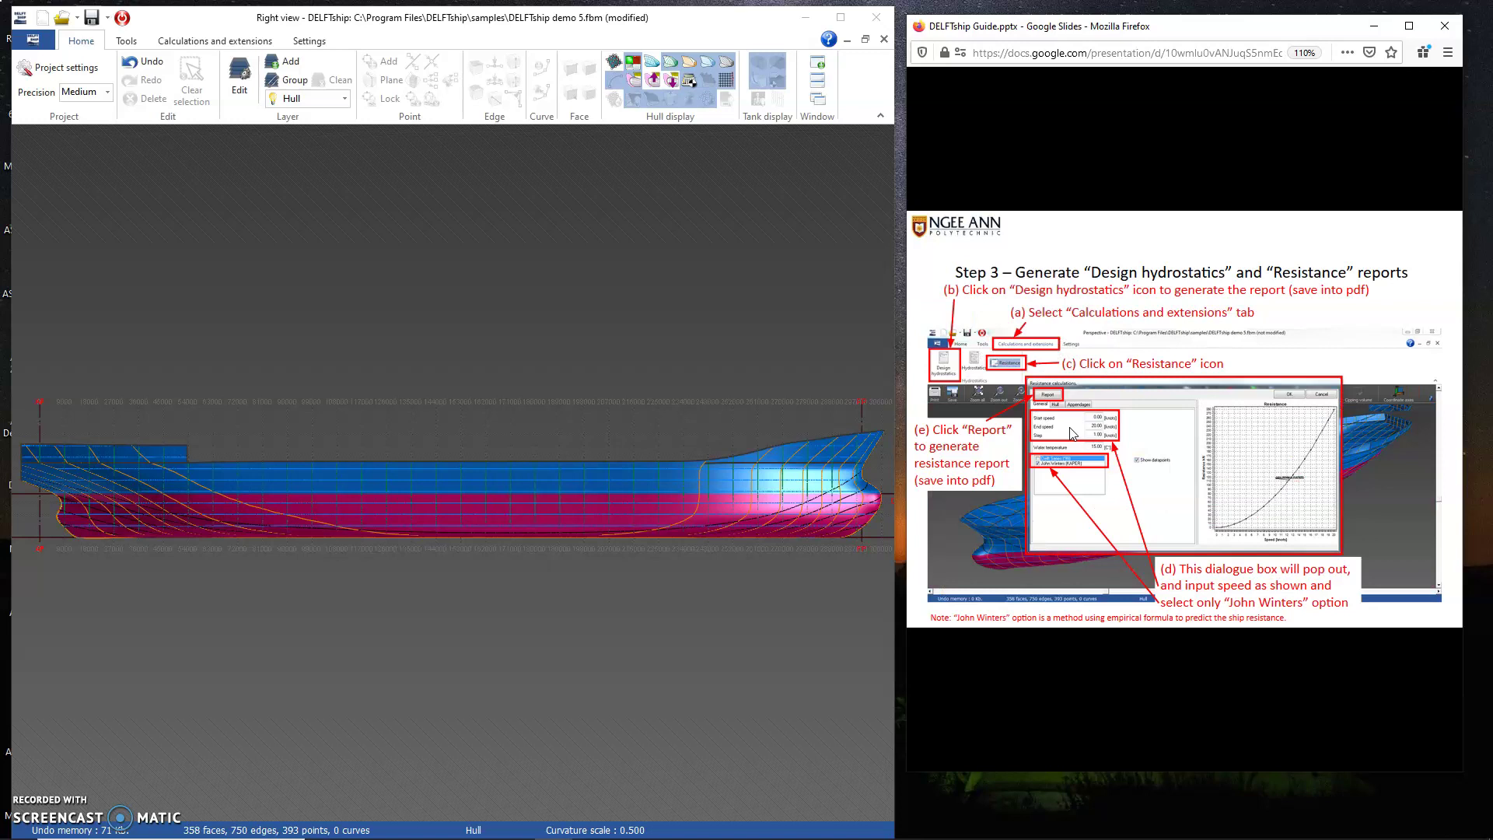
pyautogui.press('Right')
pyautogui.press('Right')
pyautogui.click(670, 390)
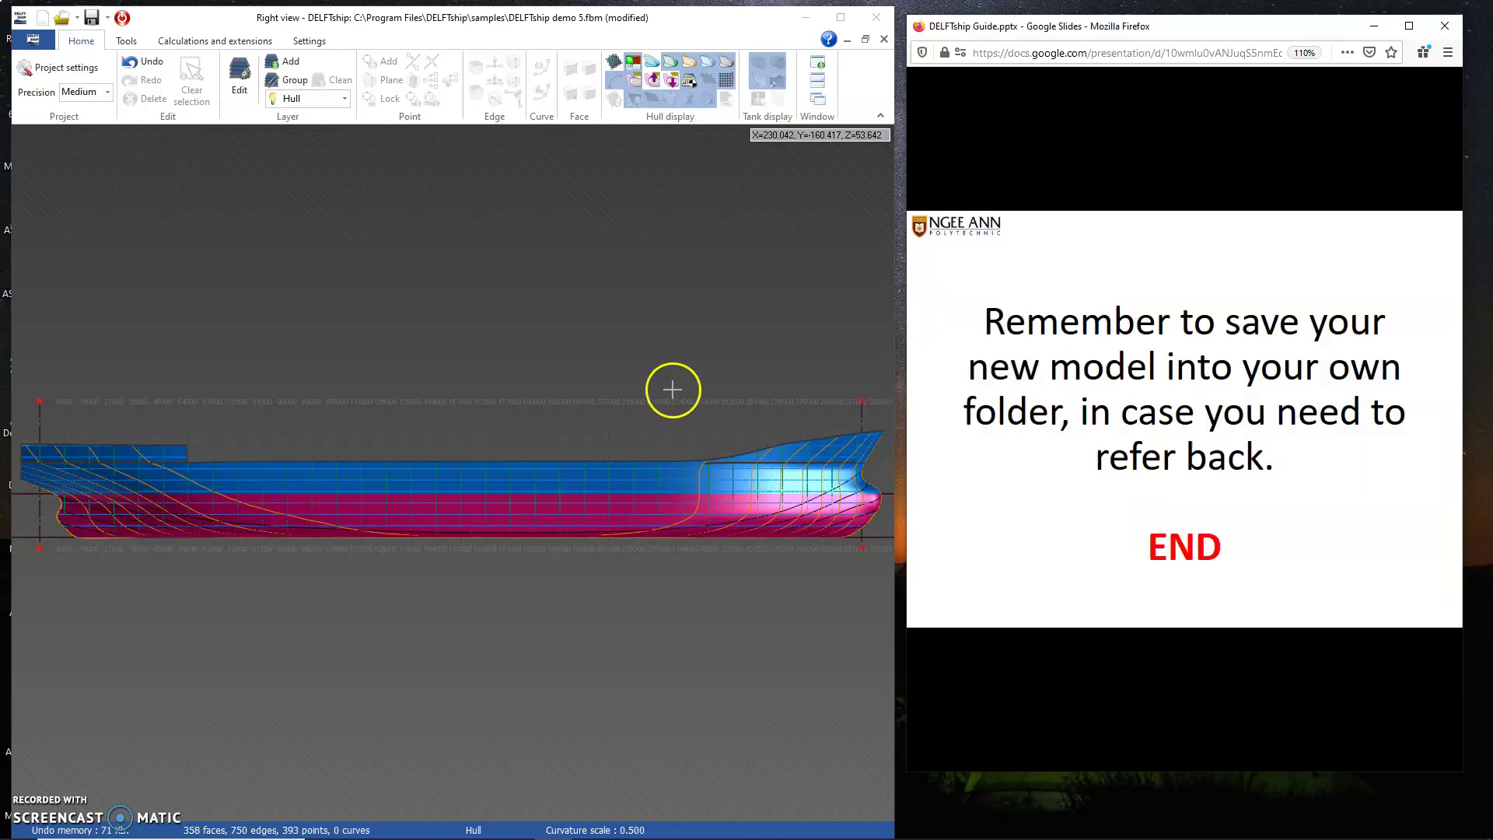
pyautogui.click(574, 200)
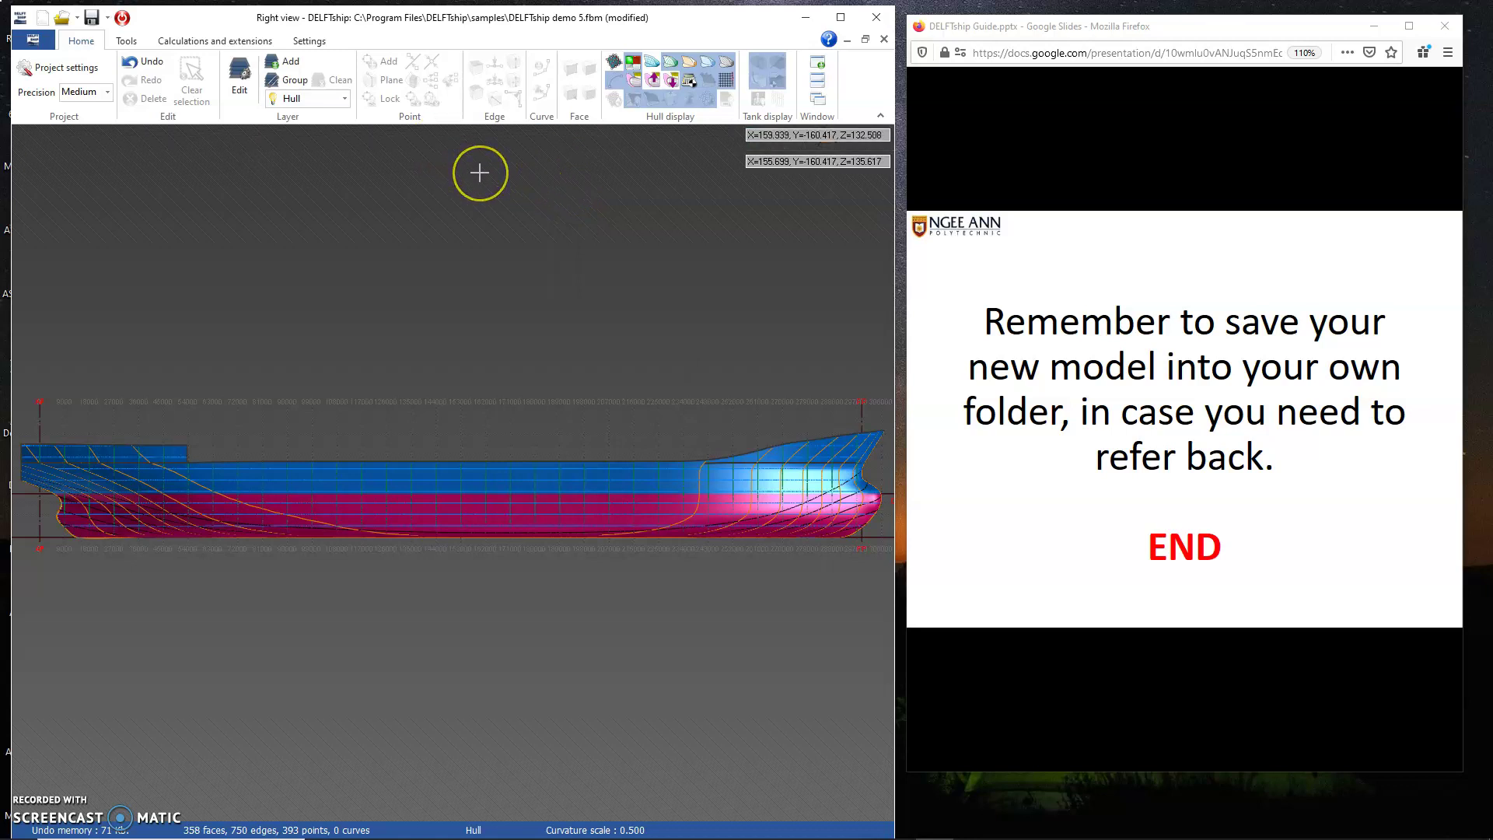
pyautogui.click(1004, 241)
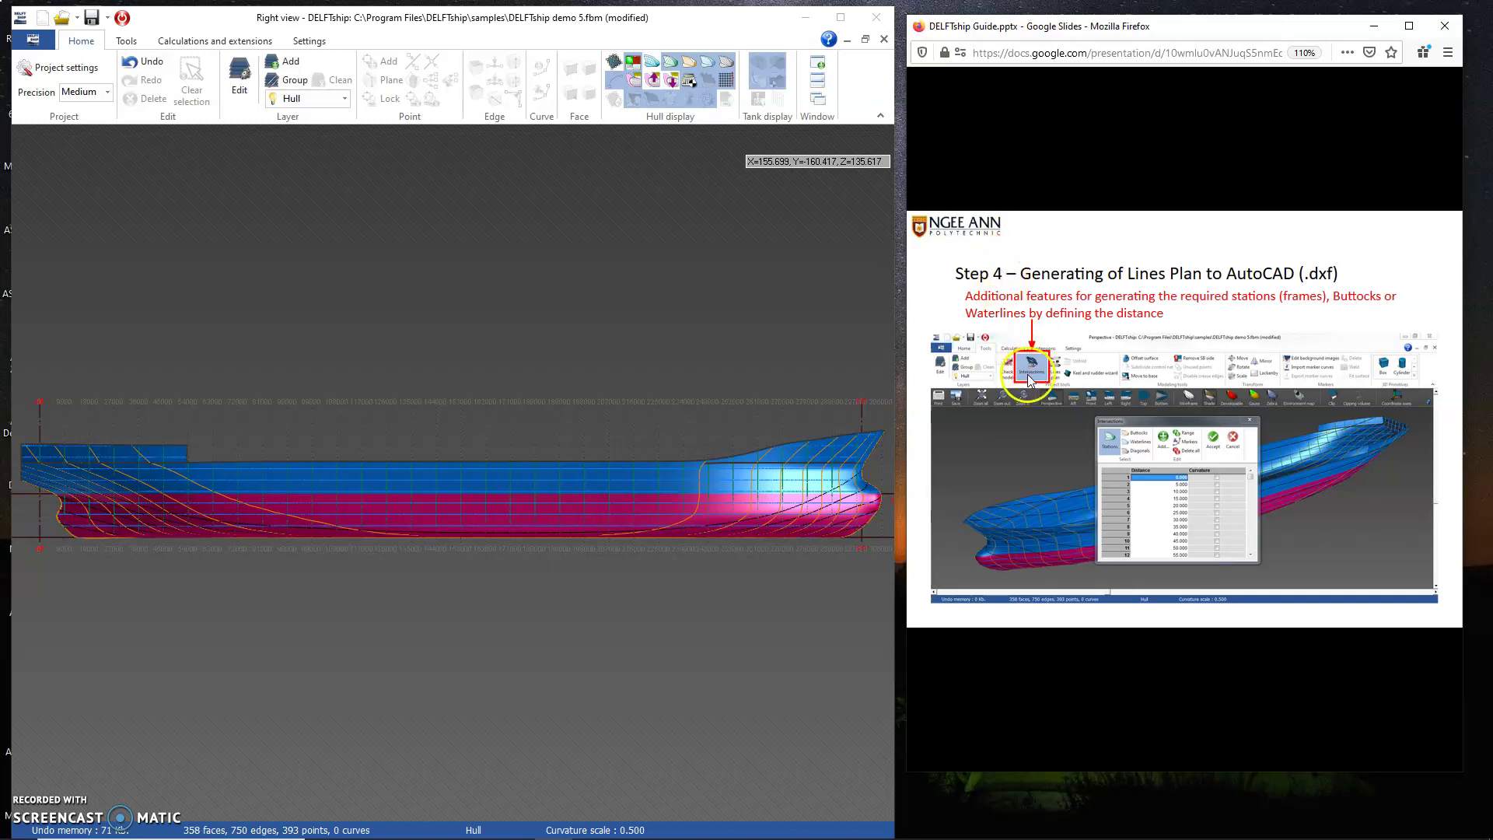
pyautogui.click(127, 42)
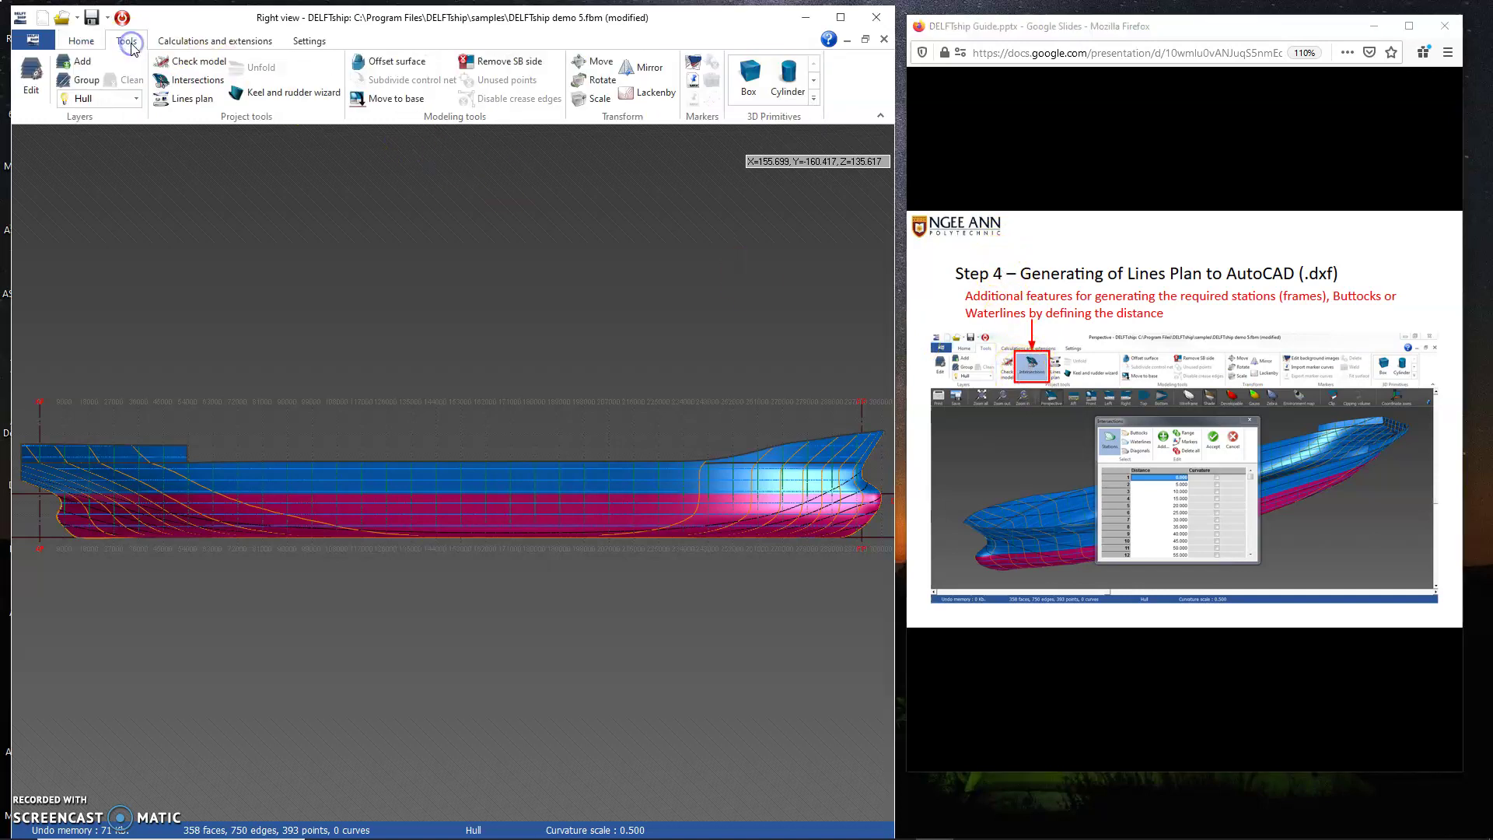
pyautogui.click(192, 83)
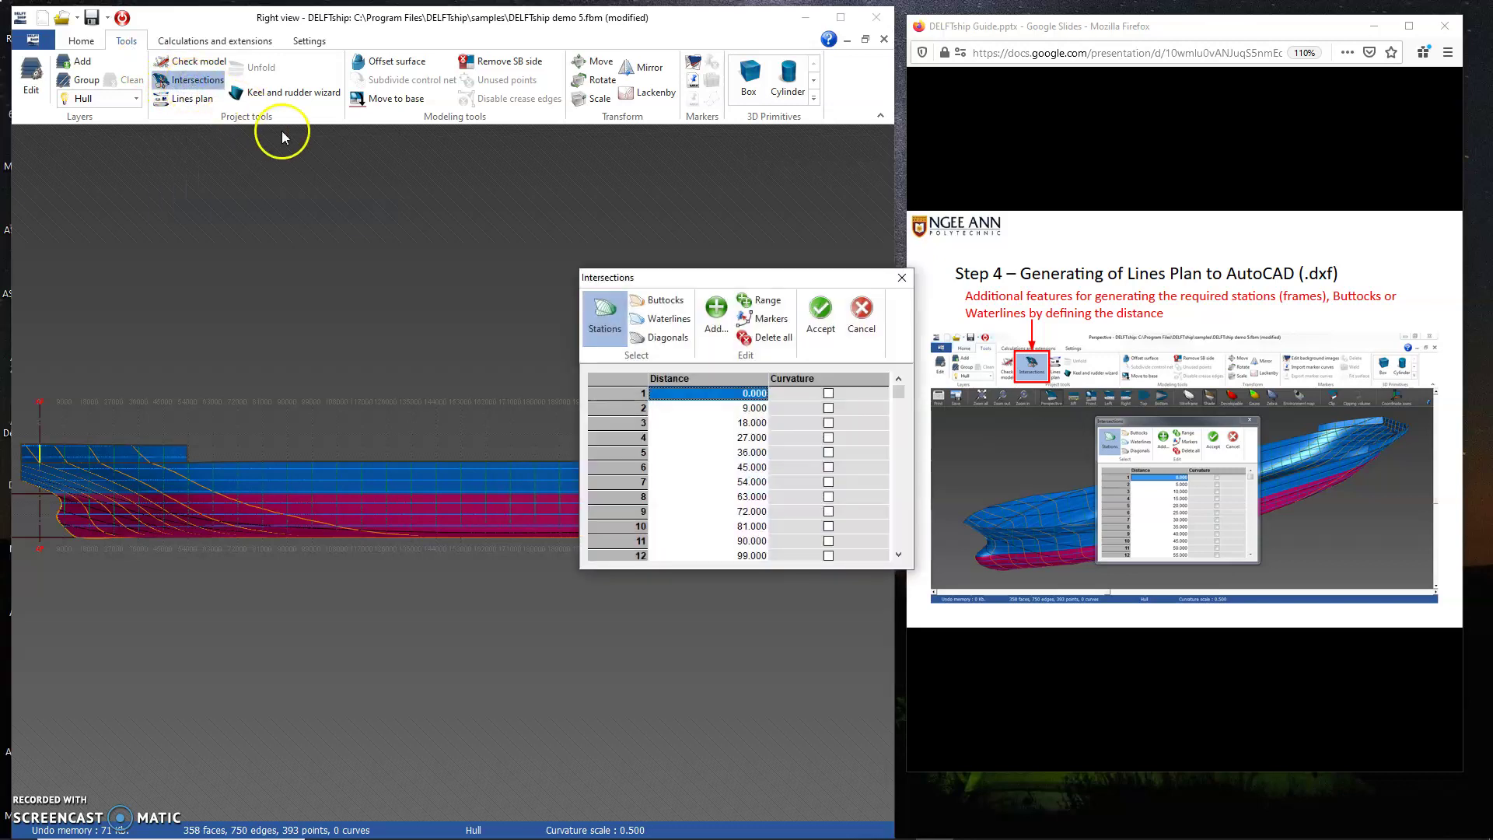
pyautogui.moveTo(791, 279); pyautogui.dragTo(712, 194)
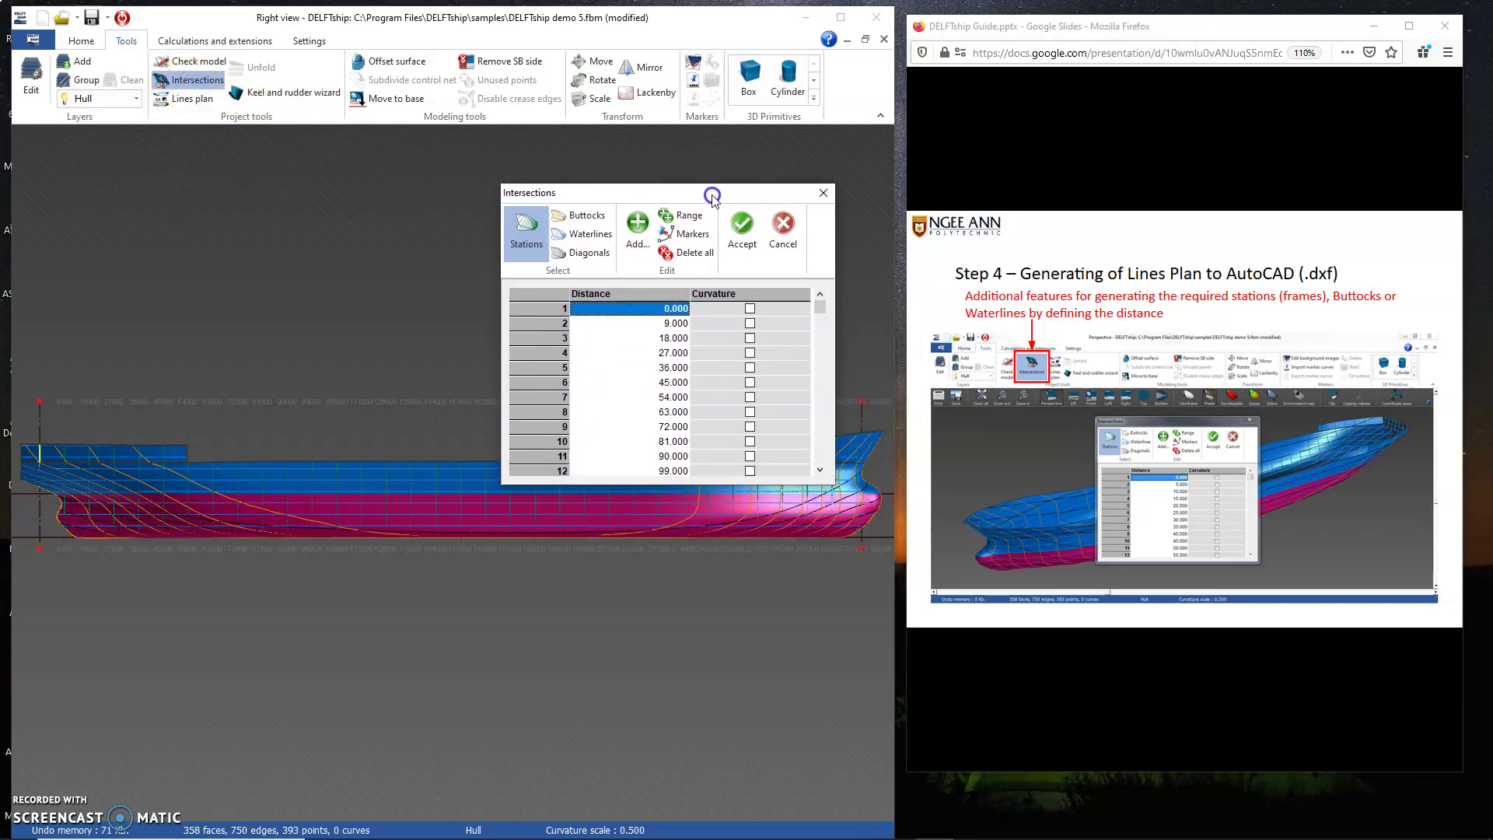
pyautogui.click(590, 236)
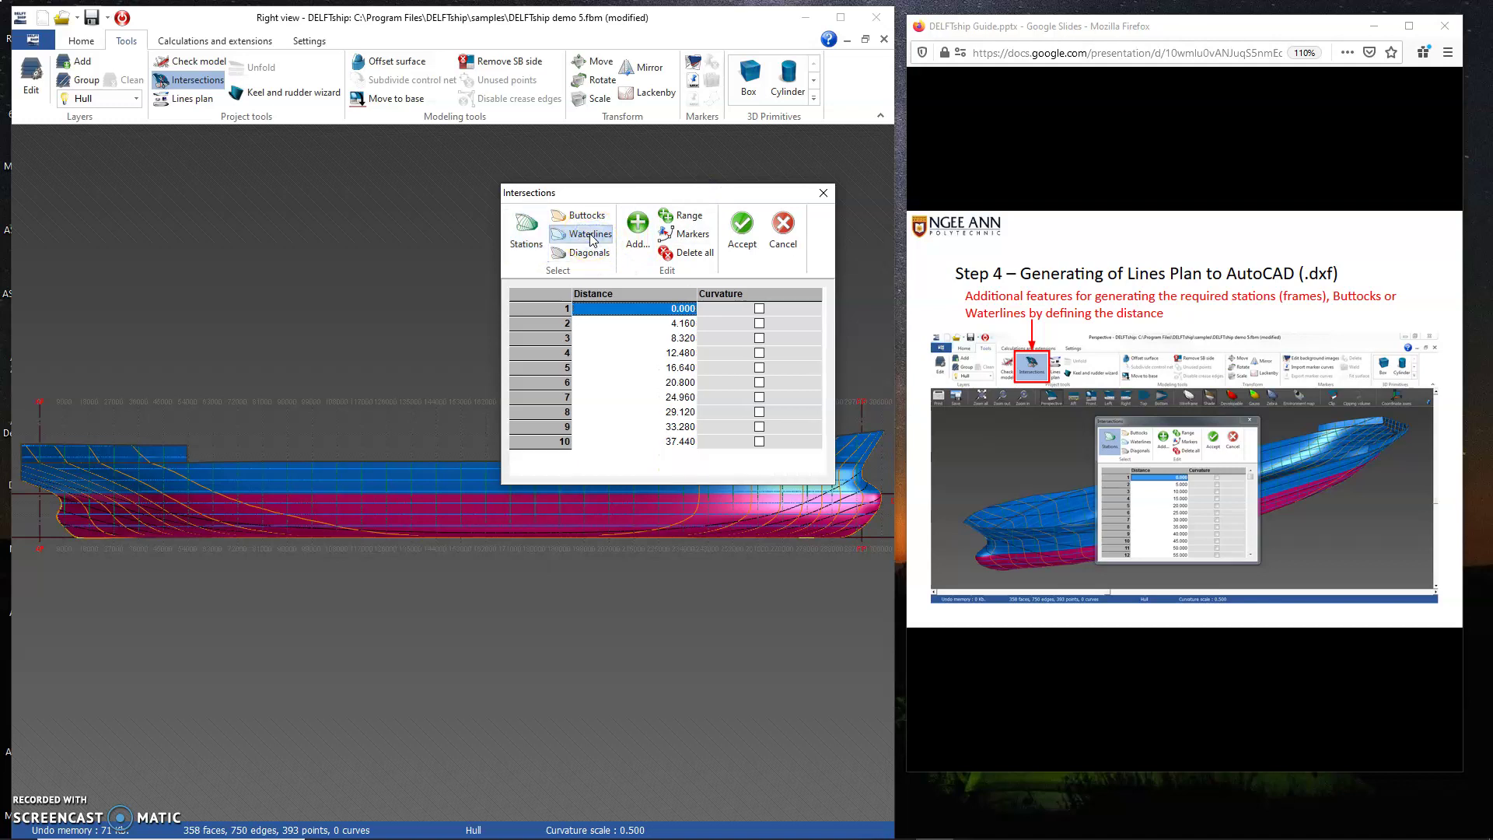
pyautogui.click(758, 495)
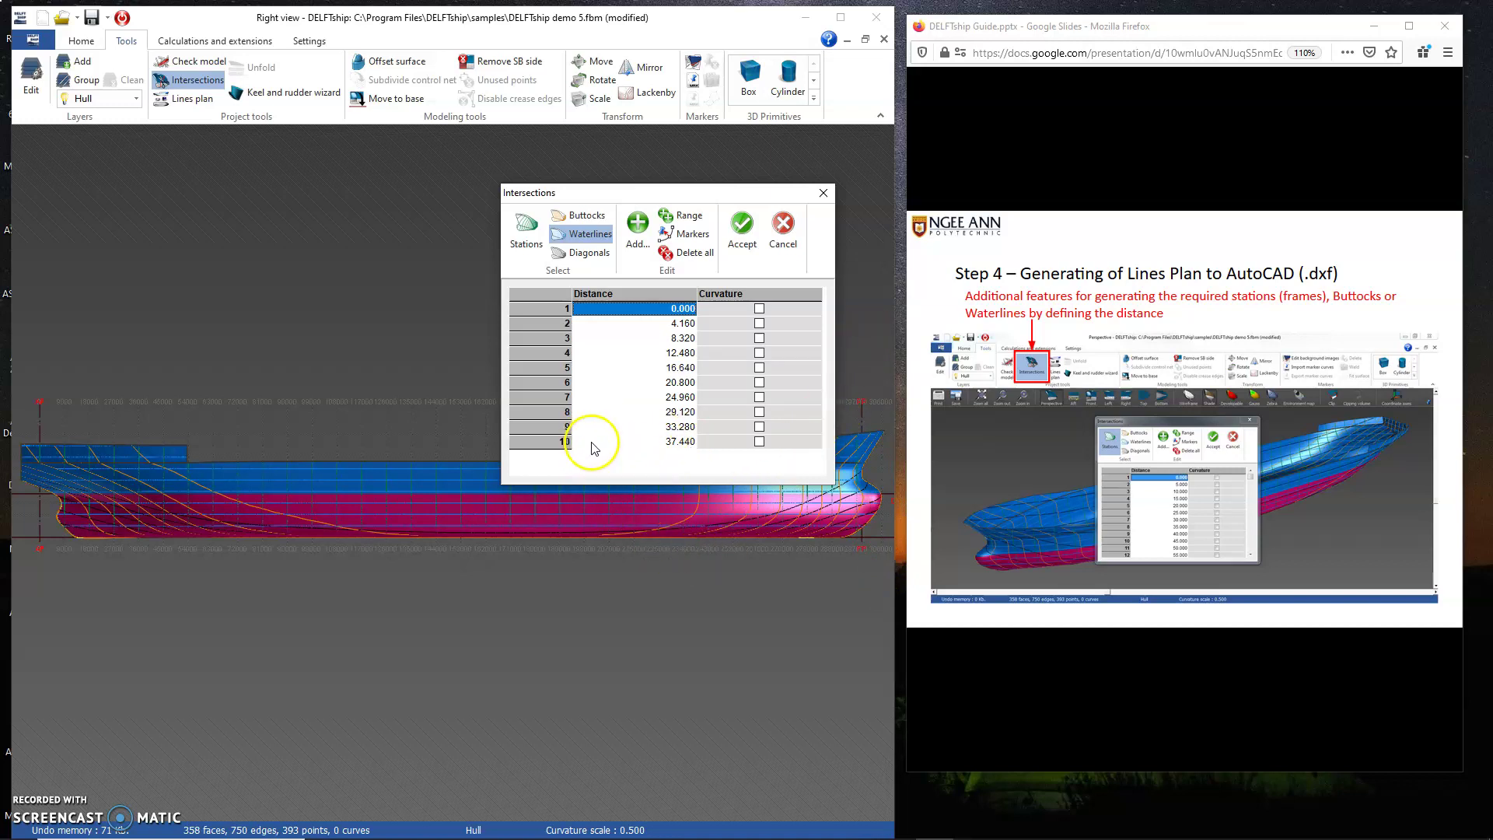
pyautogui.click(799, 234)
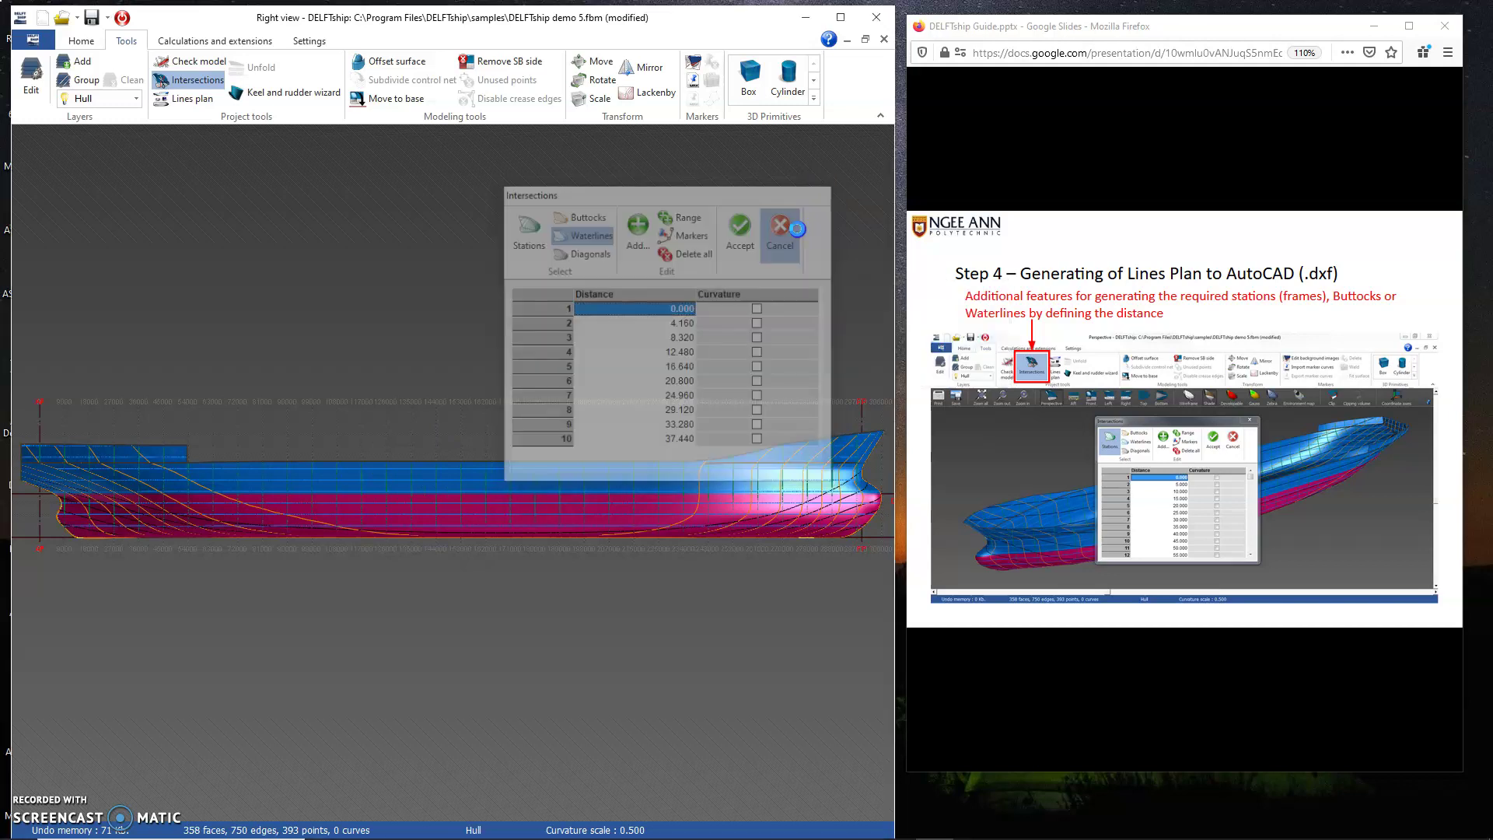
# - Resize the DELFTship window and zoom the Right view in on the tanker's bow
pyautogui.moveTo(962, 320); pyautogui.dragTo(1010, 334)
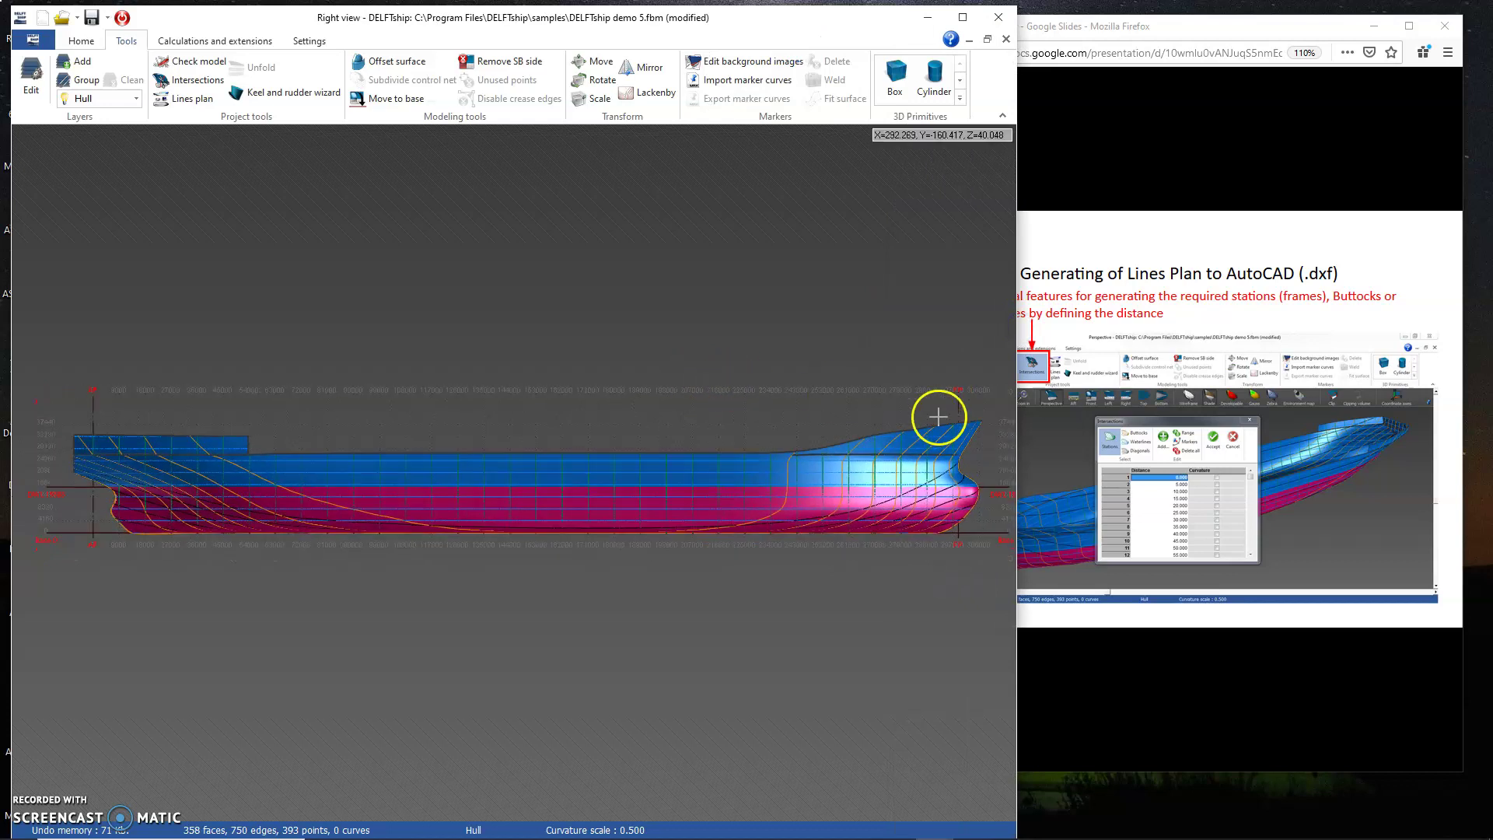
pyautogui.moveTo(1014, 410); pyautogui.dragTo(894, 411)
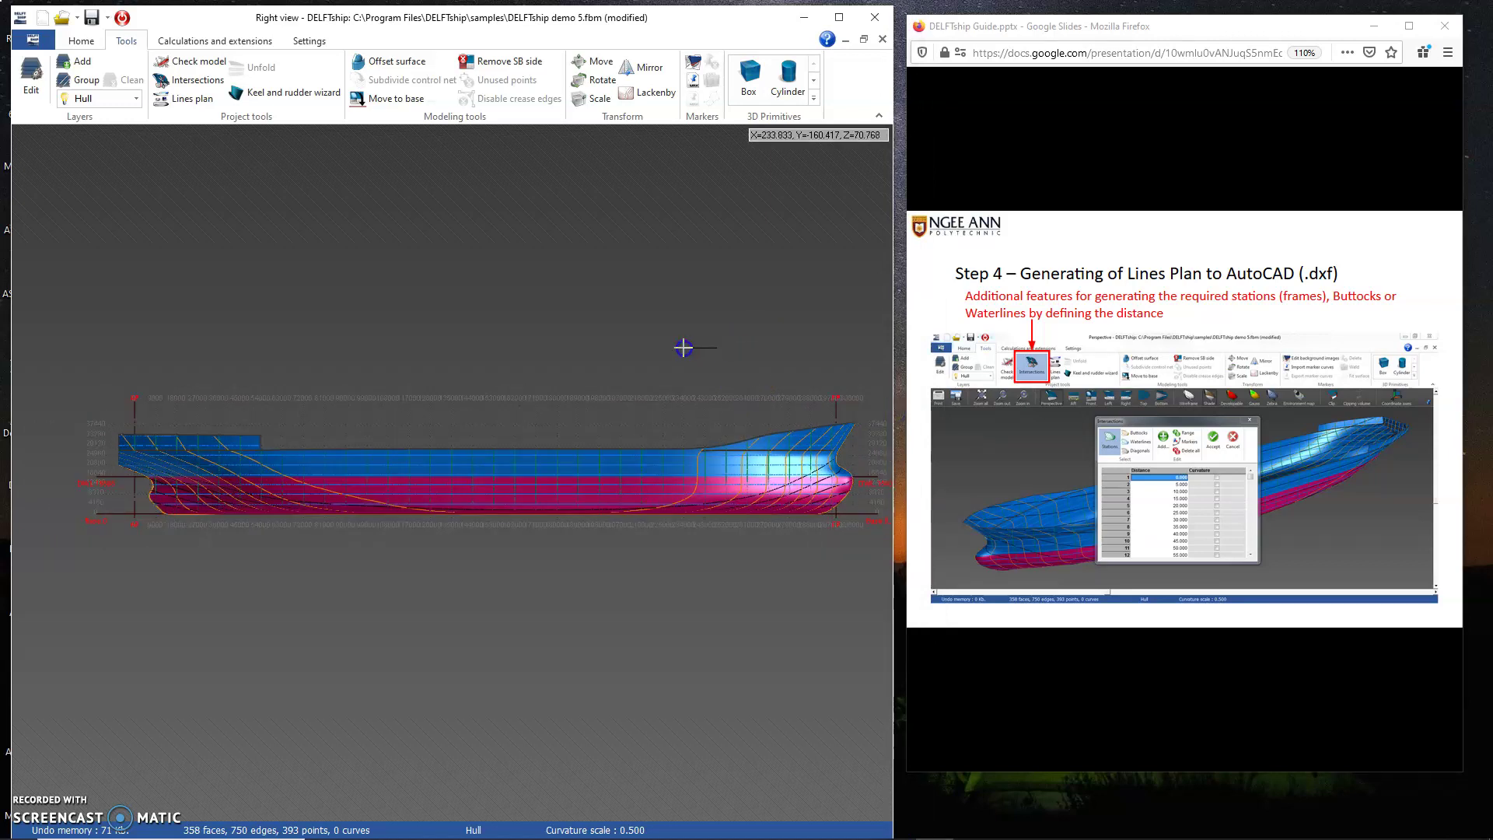
pyautogui.moveTo(758, 401); pyautogui.dragTo(814, 476)
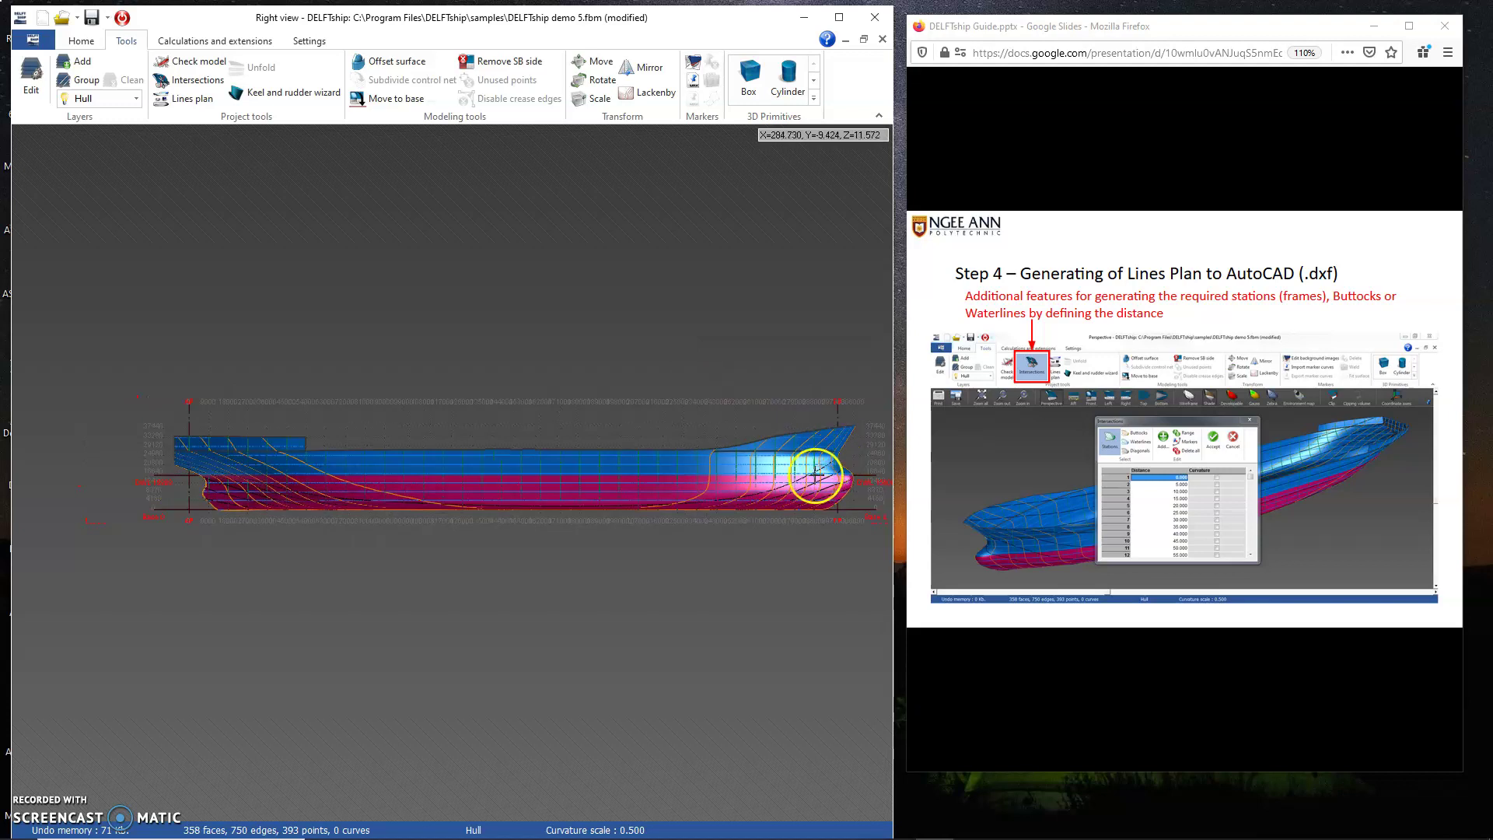
pyautogui.moveTo(692, 567); pyautogui.dragTo(640, 552, button='right')
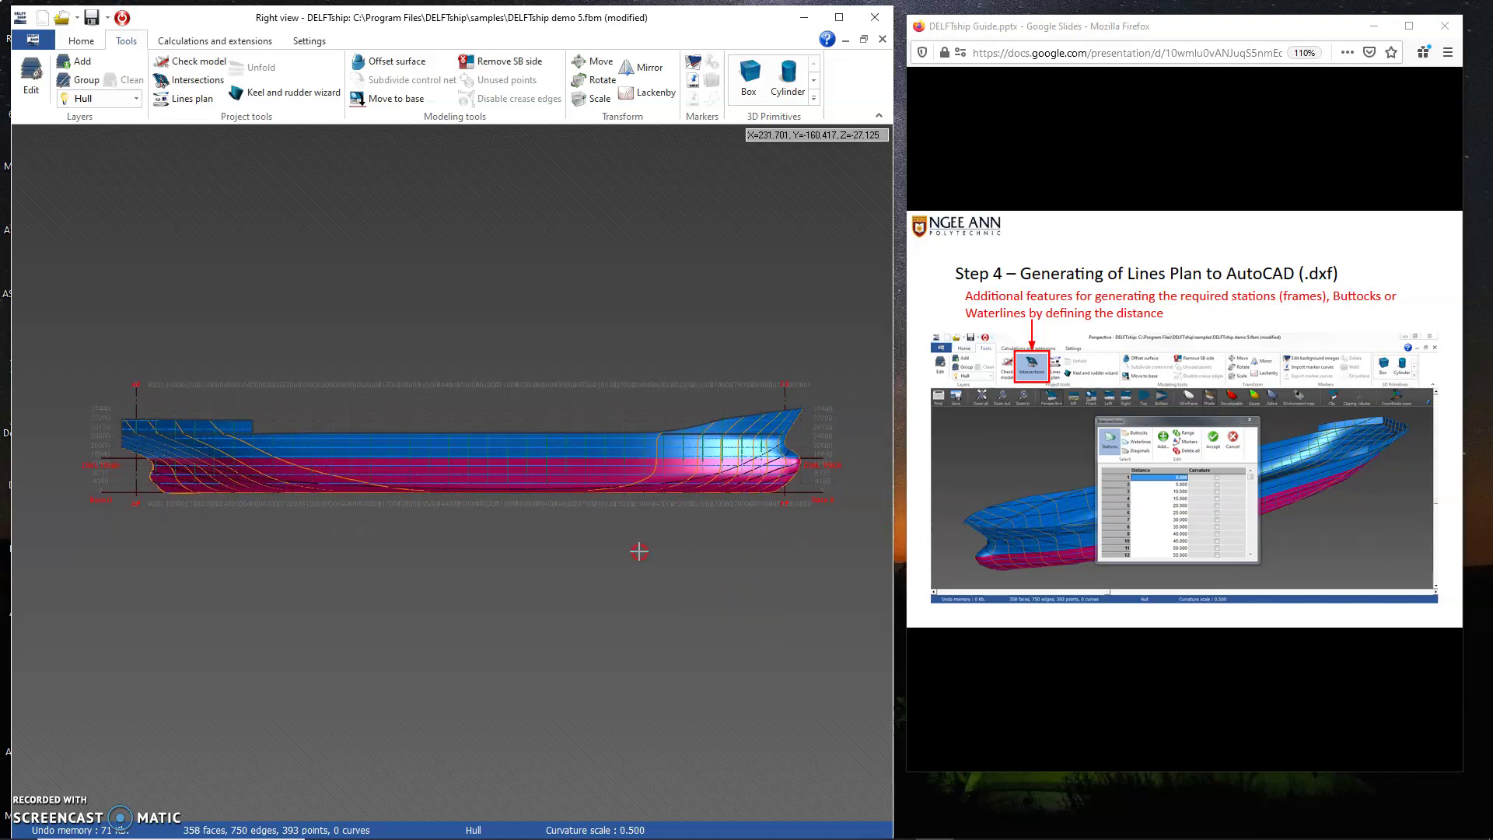
pyautogui.scroll(2, 606, 572)
pyautogui.moveTo(576, 590); pyautogui.dragTo(443, 617, button='right')
pyautogui.moveTo(434, 562); pyautogui.dragTo(494, 590)
pyautogui.moveTo(494, 590); pyautogui.dragTo(384, 599, button='right')
pyautogui.moveTo(383, 600); pyautogui.dragTo(490, 606)
pyautogui.moveTo(490, 607); pyautogui.dragTo(397, 669, button='right')
pyautogui.moveTo(421, 658); pyautogui.dragTo(790, 506)
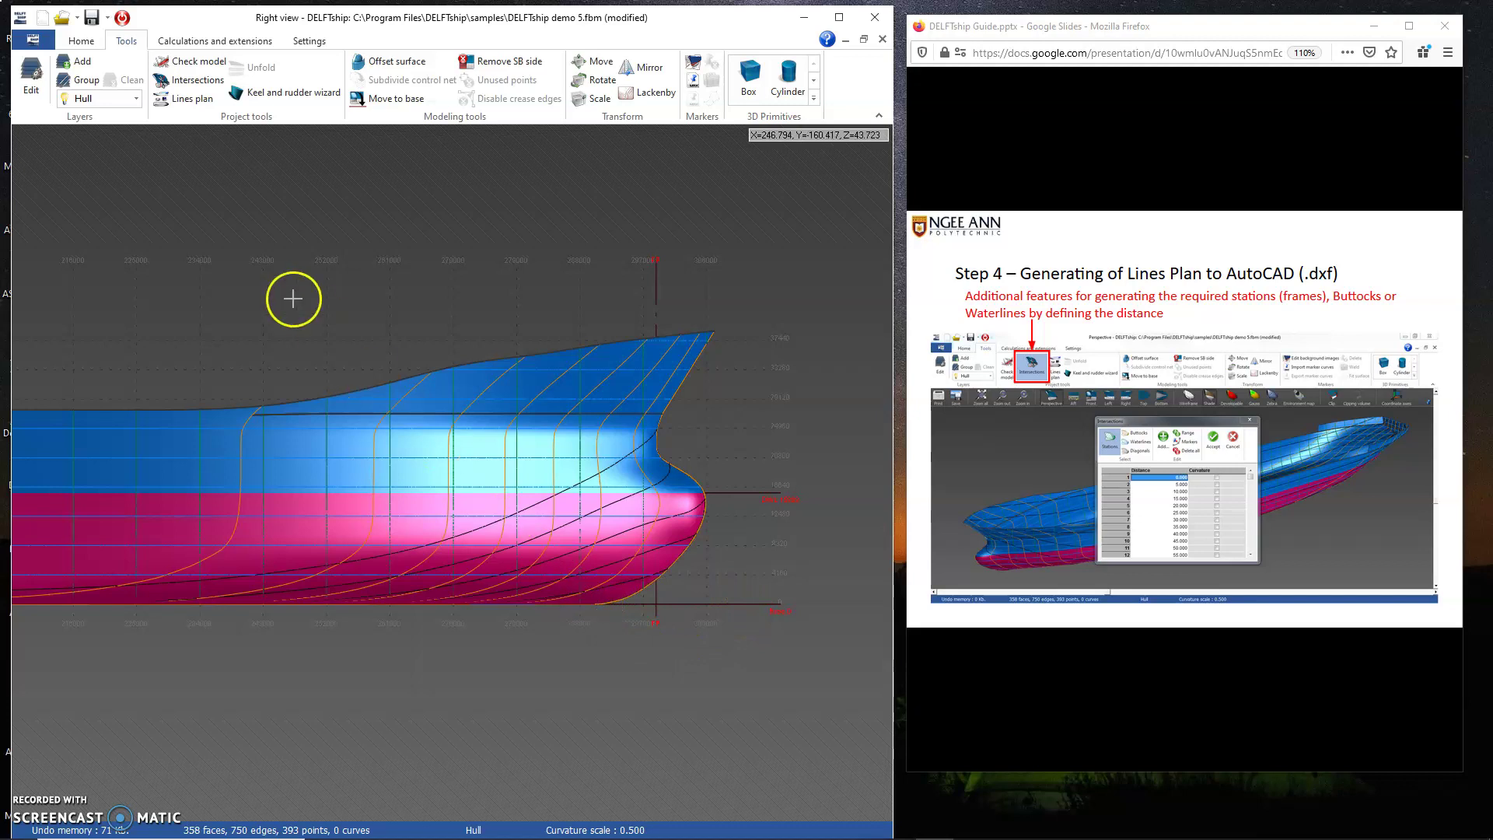
# - Change the Draft in Project settings' main particulars from 15.808 m to 17 m
pyautogui.click(83, 42)
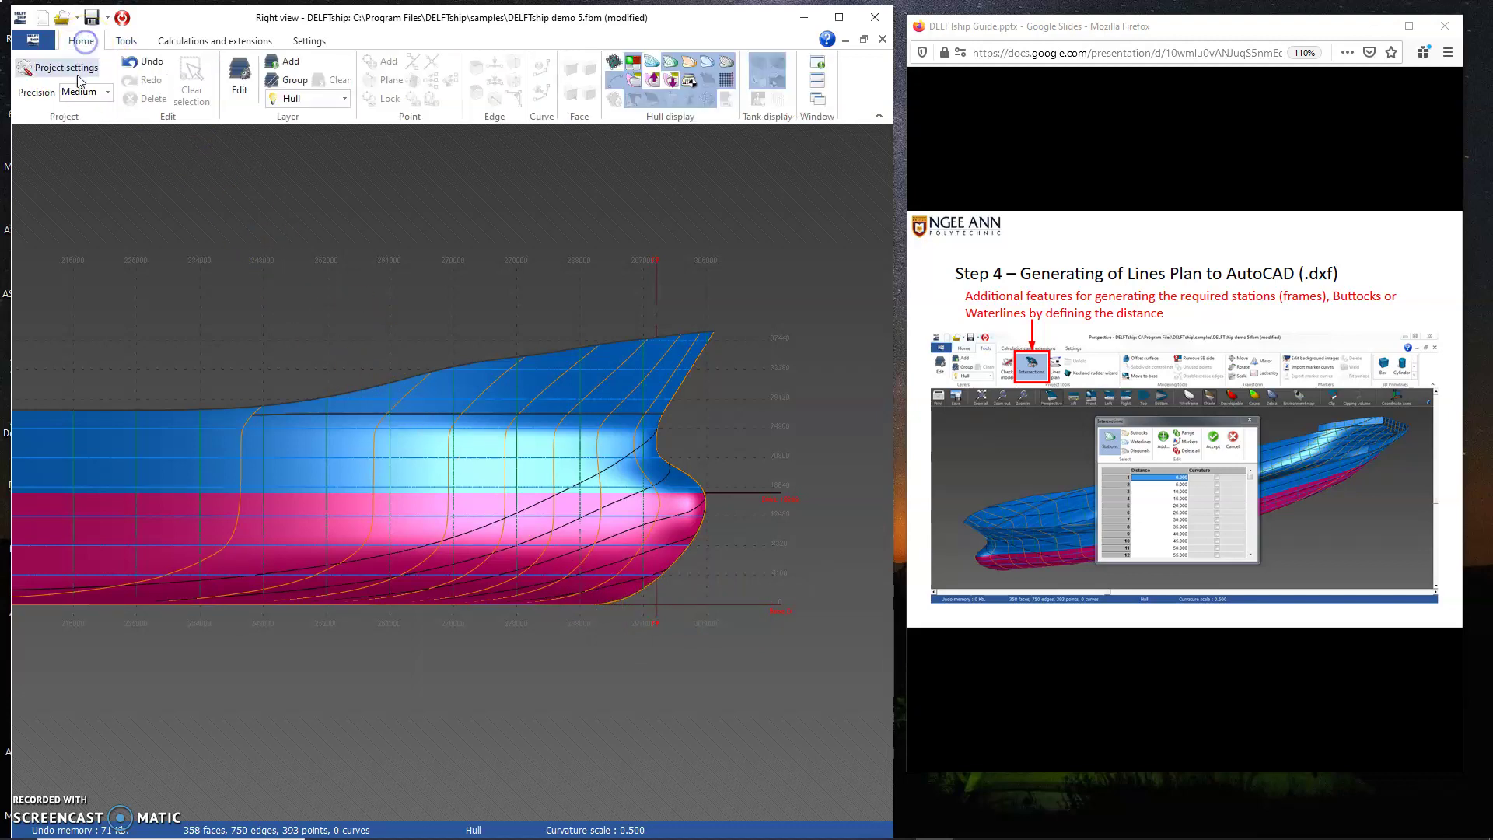
pyautogui.click(65, 69)
pyautogui.click(253, 253)
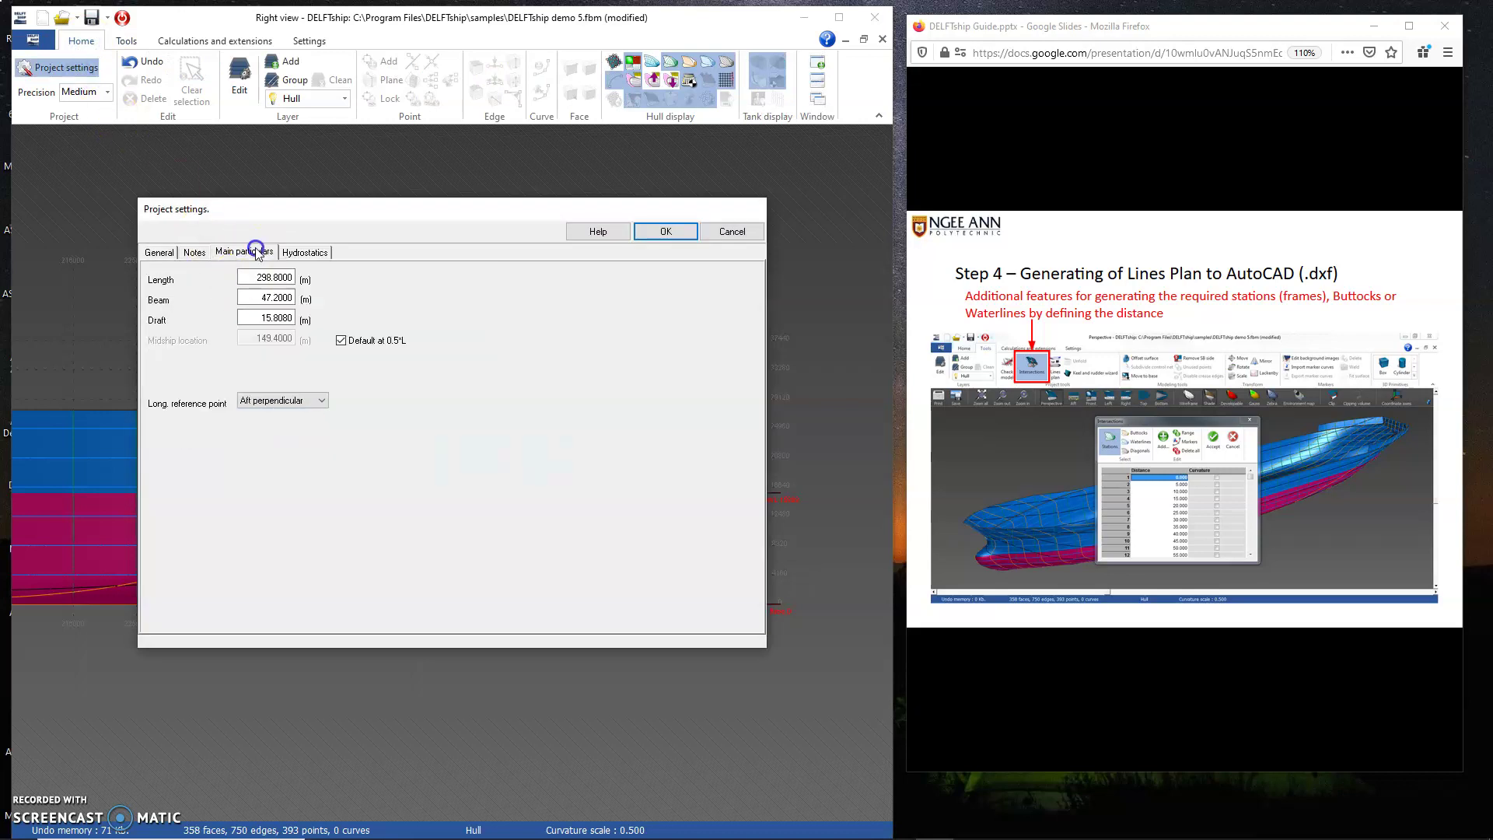
pyautogui.moveTo(267, 318); pyautogui.dragTo(213, 322)
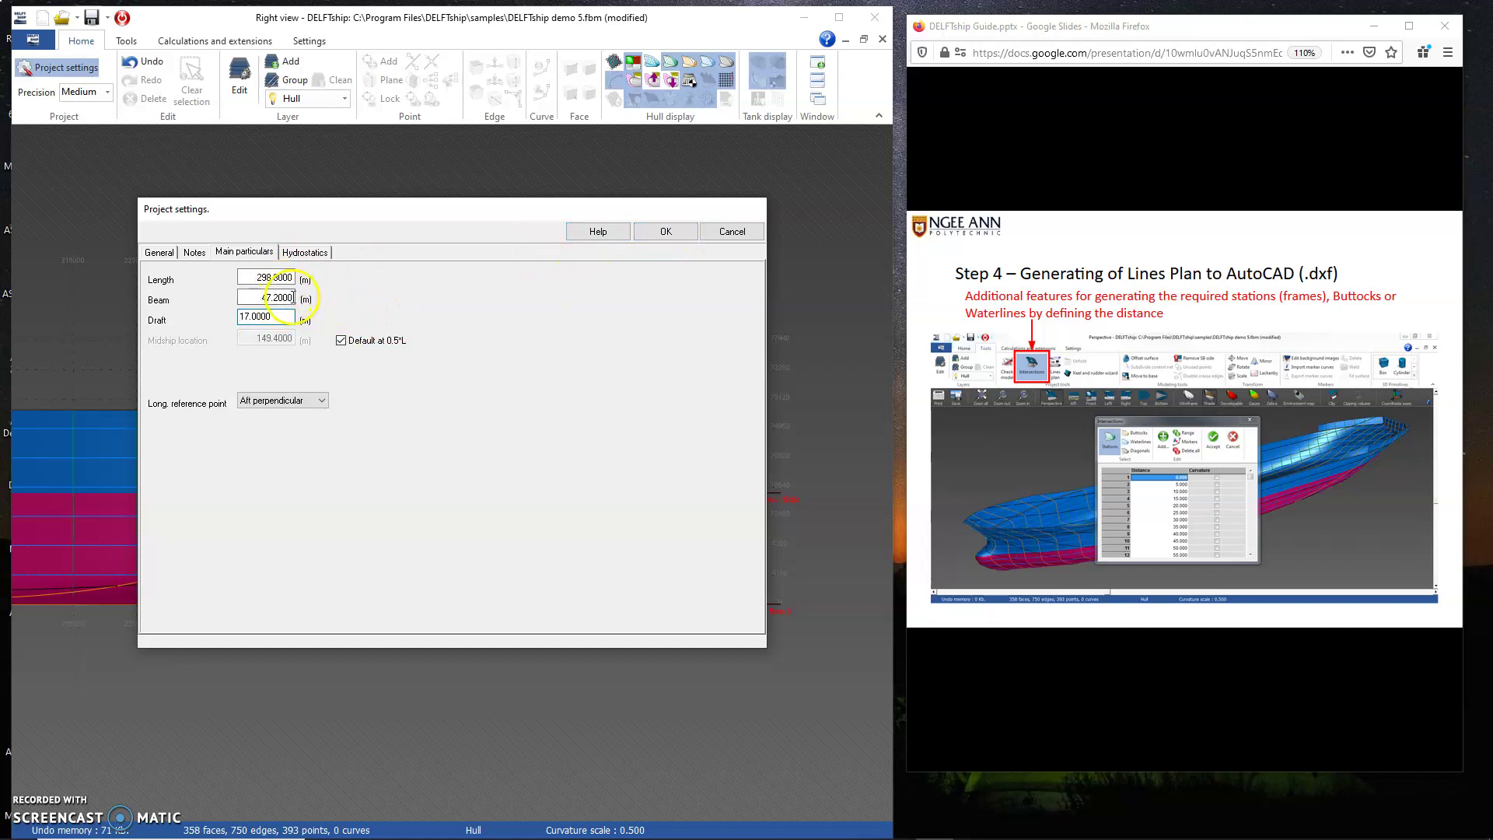
pyautogui.click(687, 242)
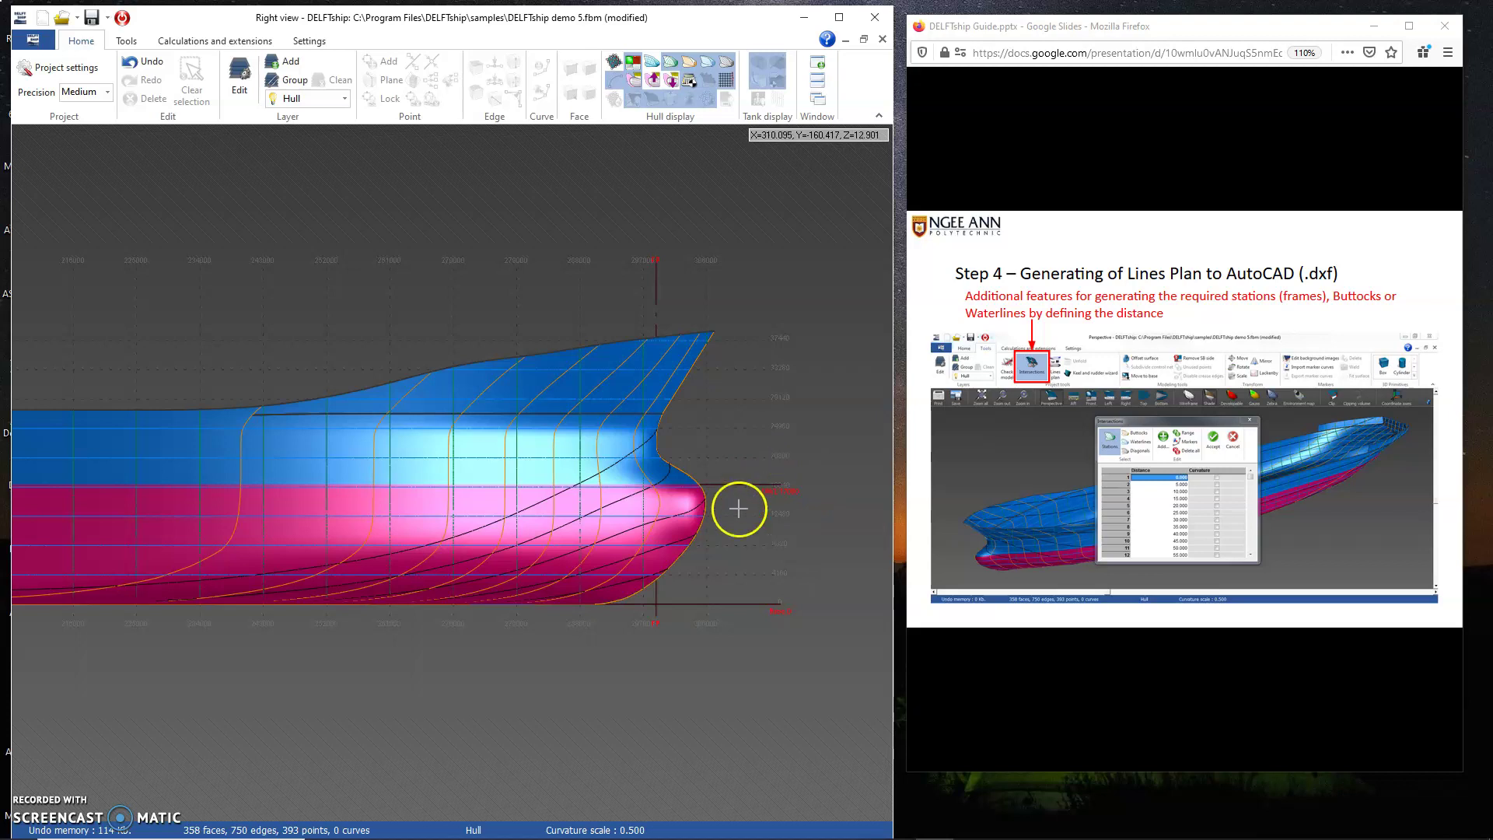
# - Open the waterline intersections list and delete all ten existing waterlines
pyautogui.click(129, 42)
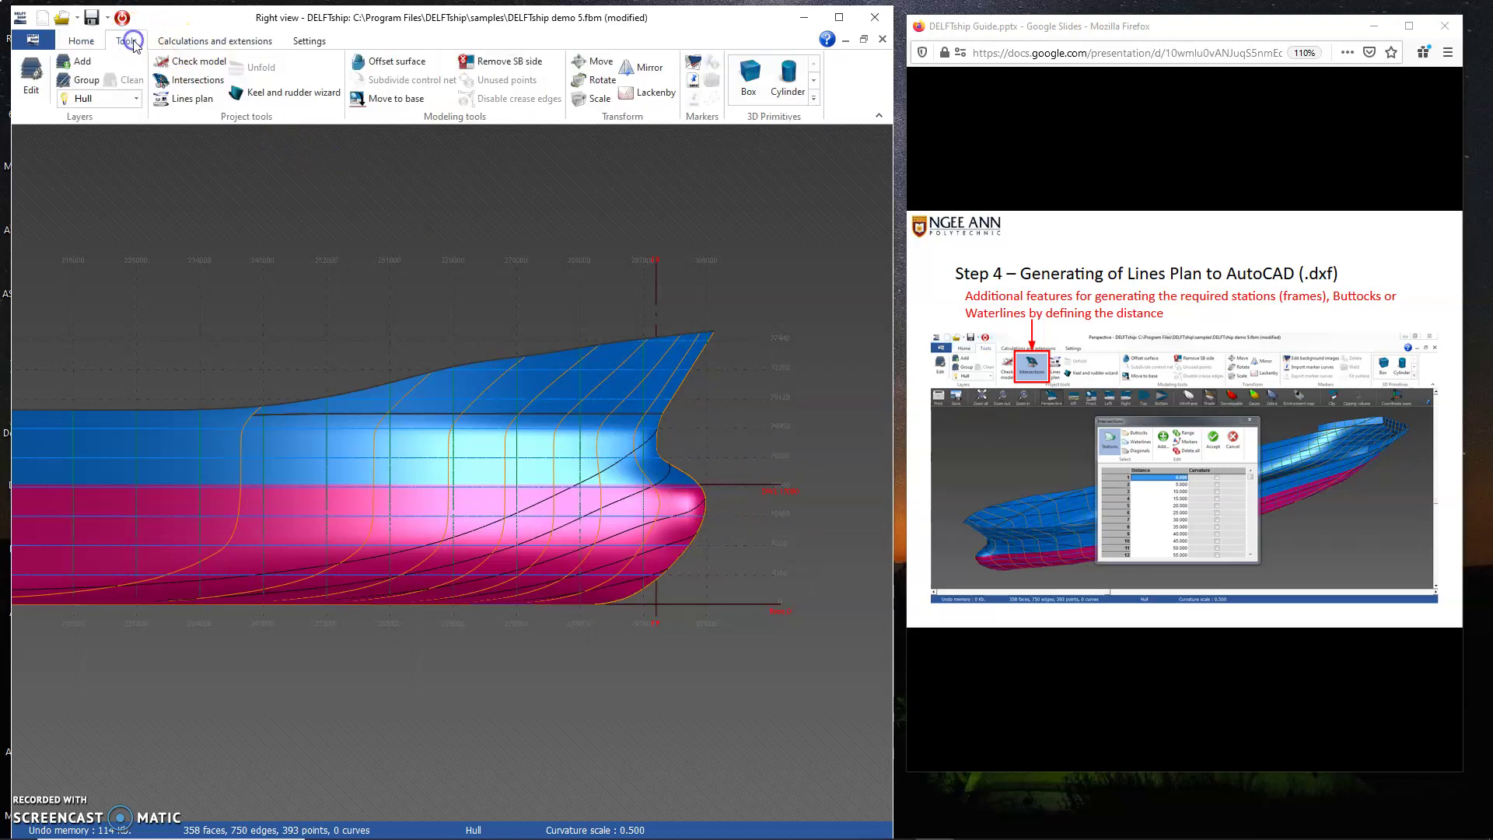
pyautogui.click(189, 82)
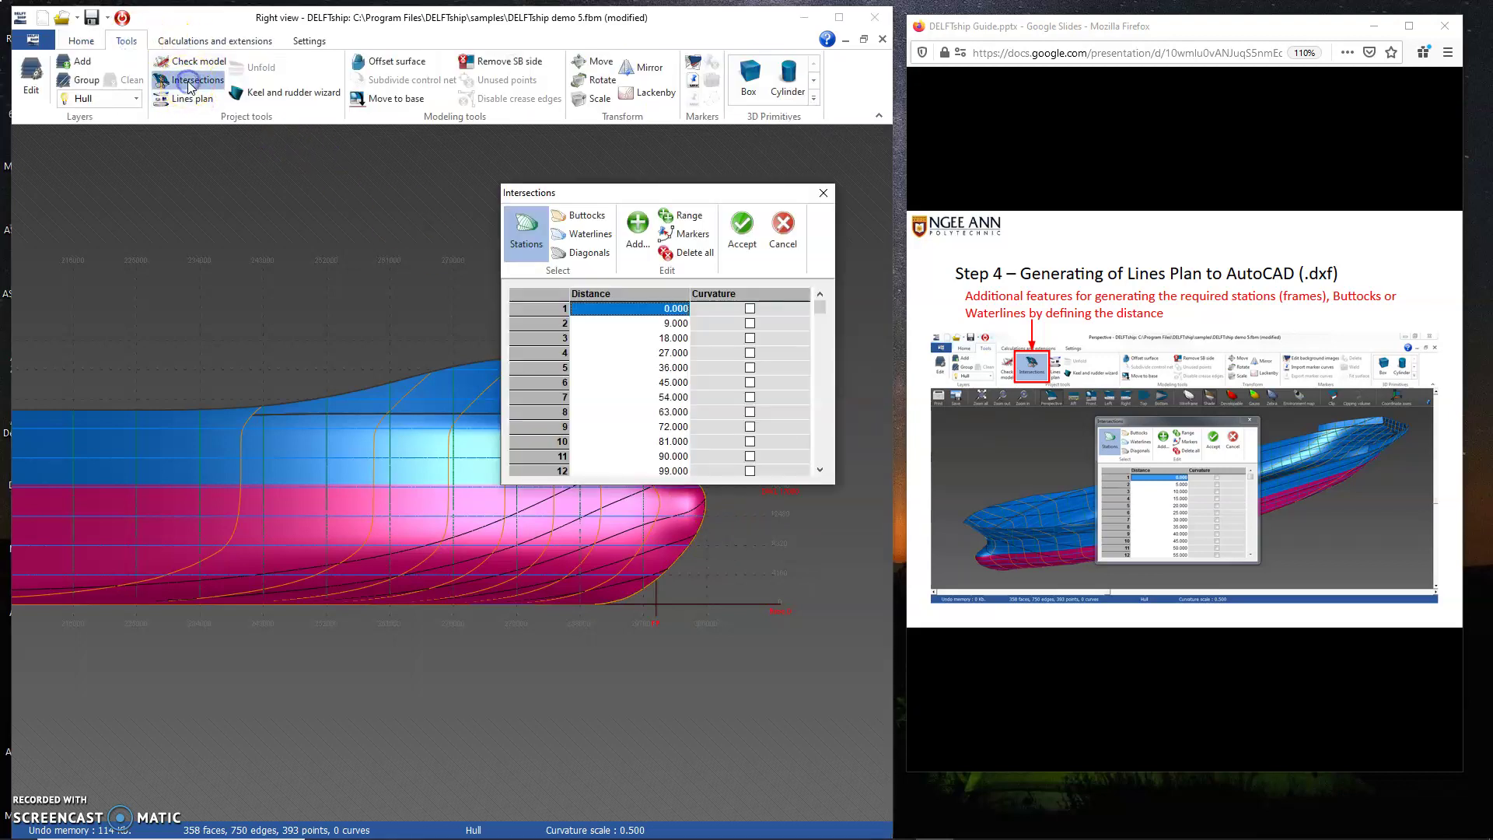
pyautogui.click(583, 233)
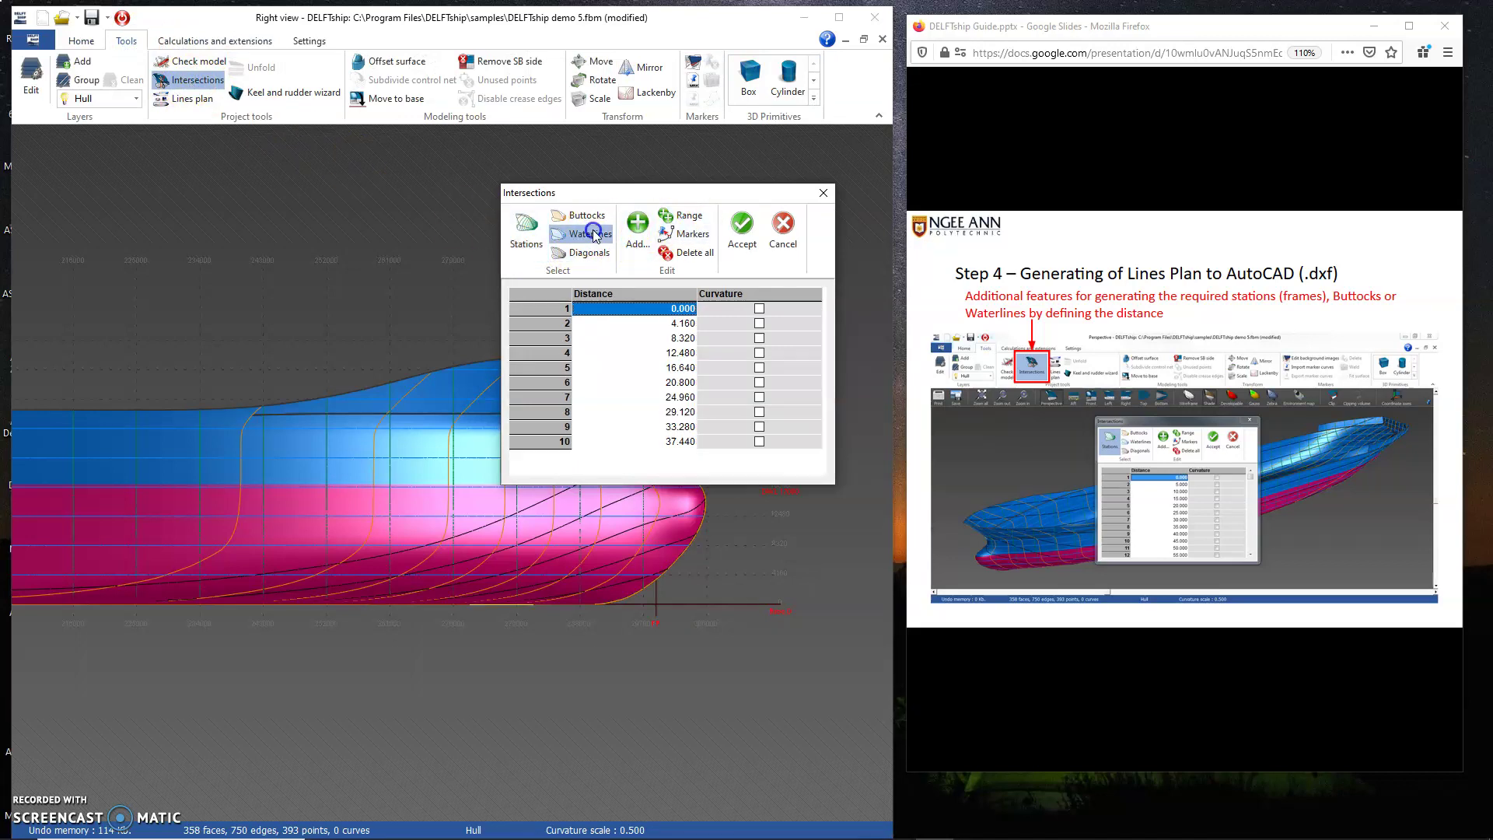
pyautogui.click(700, 253)
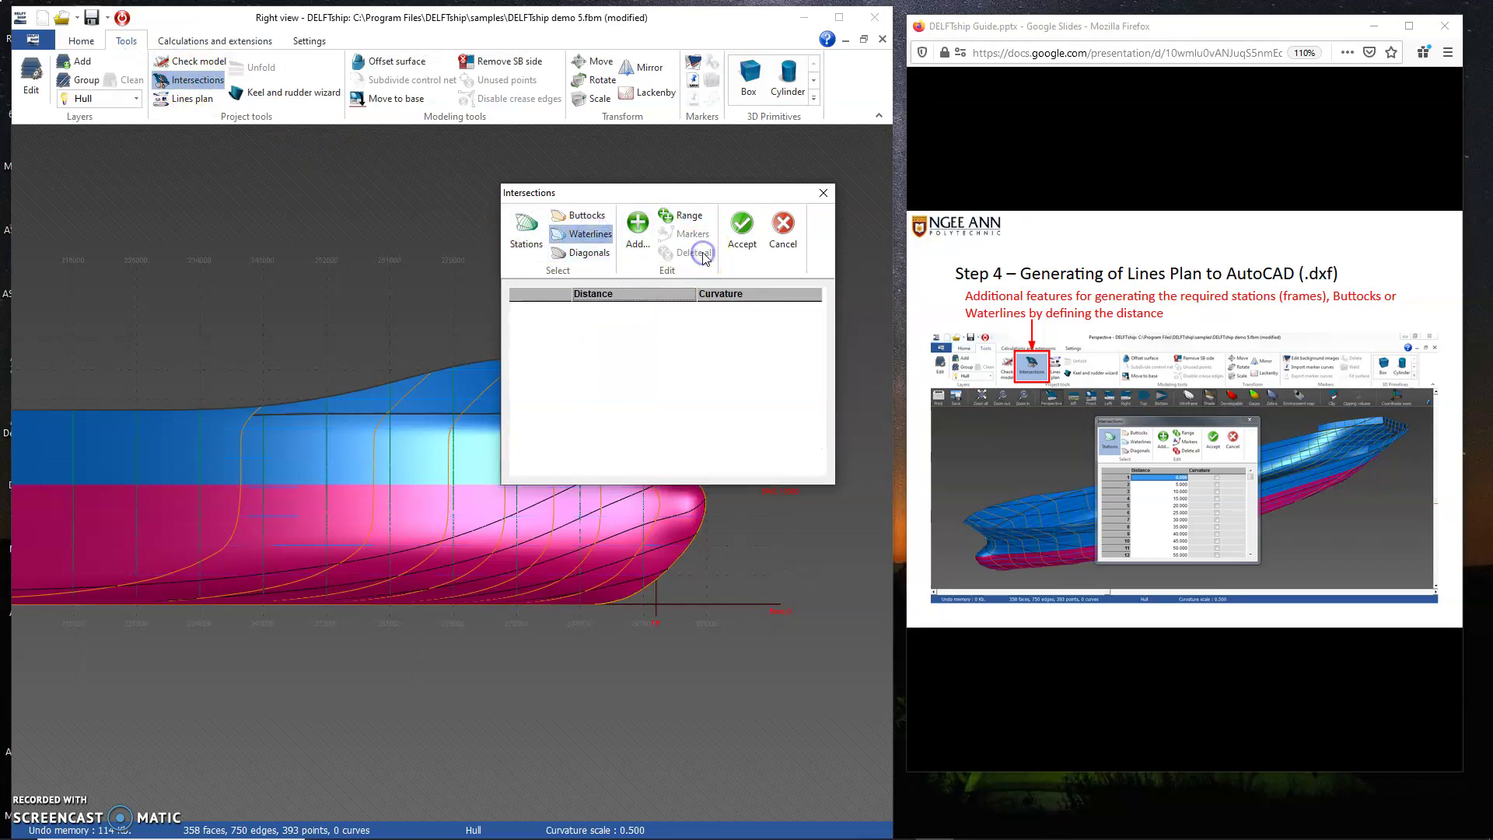
# - Add new waterlines at 0 m and 2 m
pyautogui.click(637, 232)
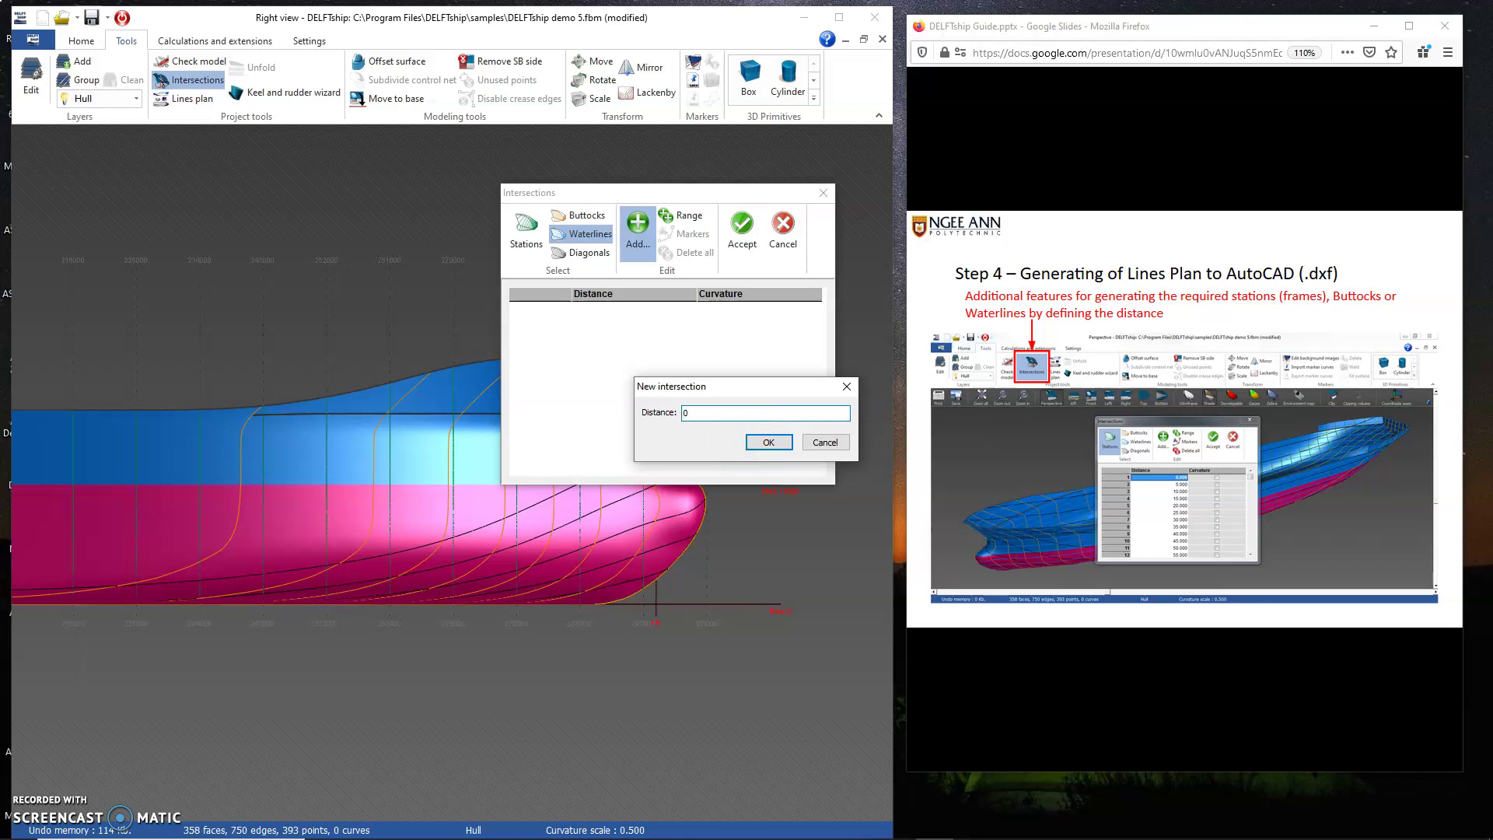
pyautogui.write('0')
pyautogui.click(759, 445)
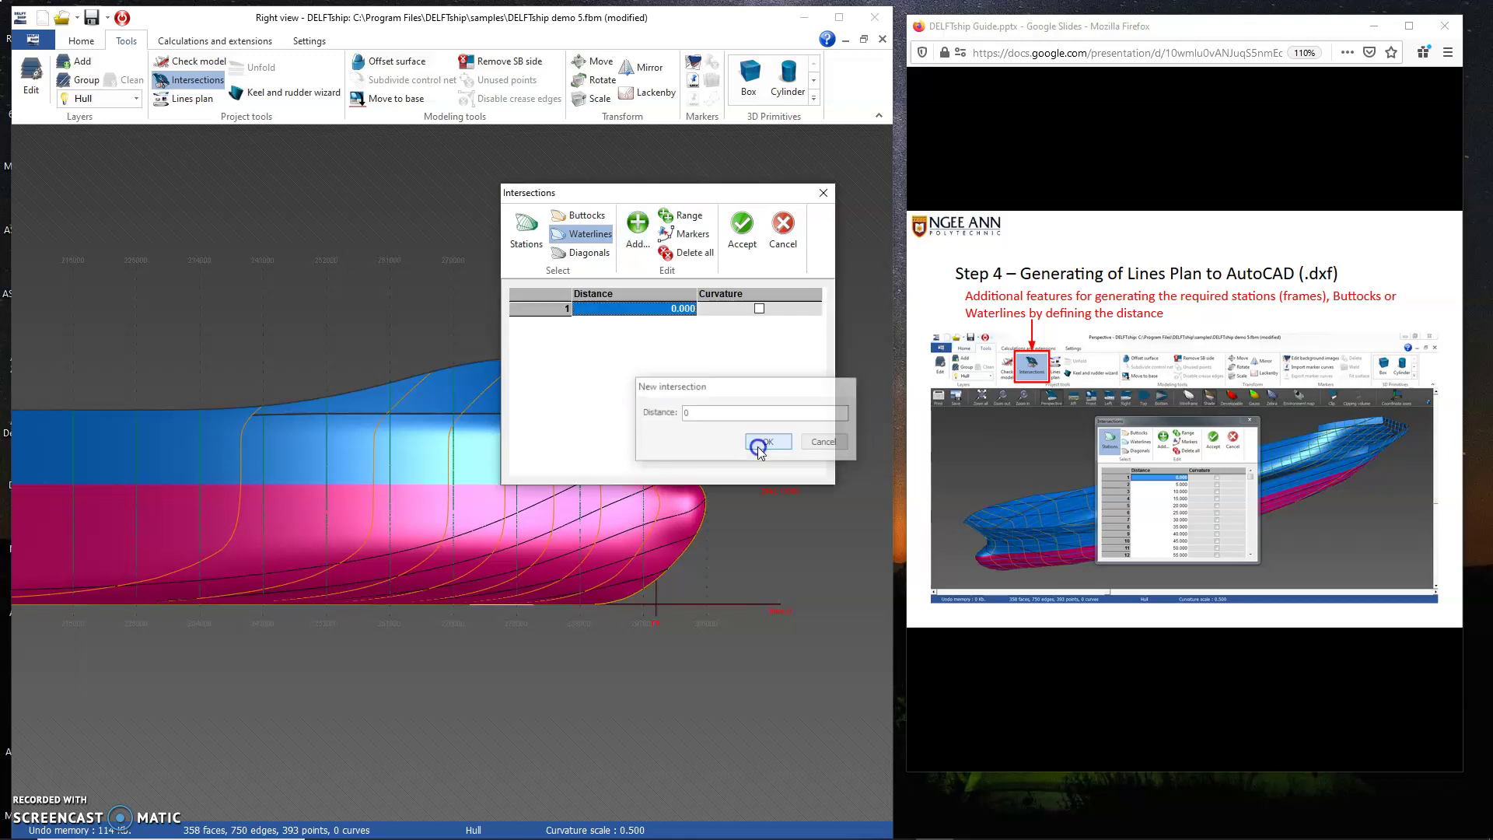
pyautogui.click(645, 248)
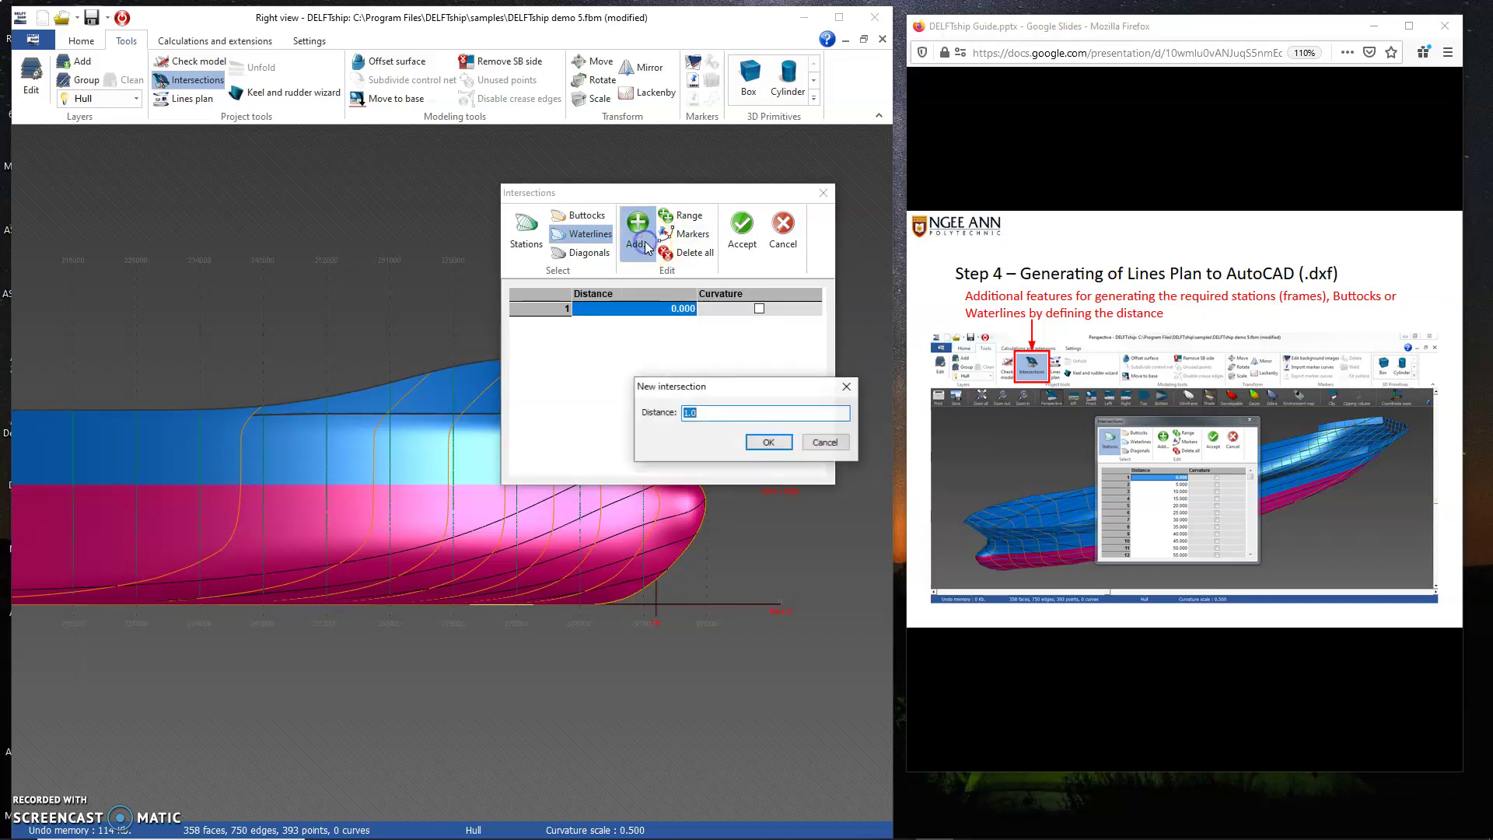
pyautogui.write('2')
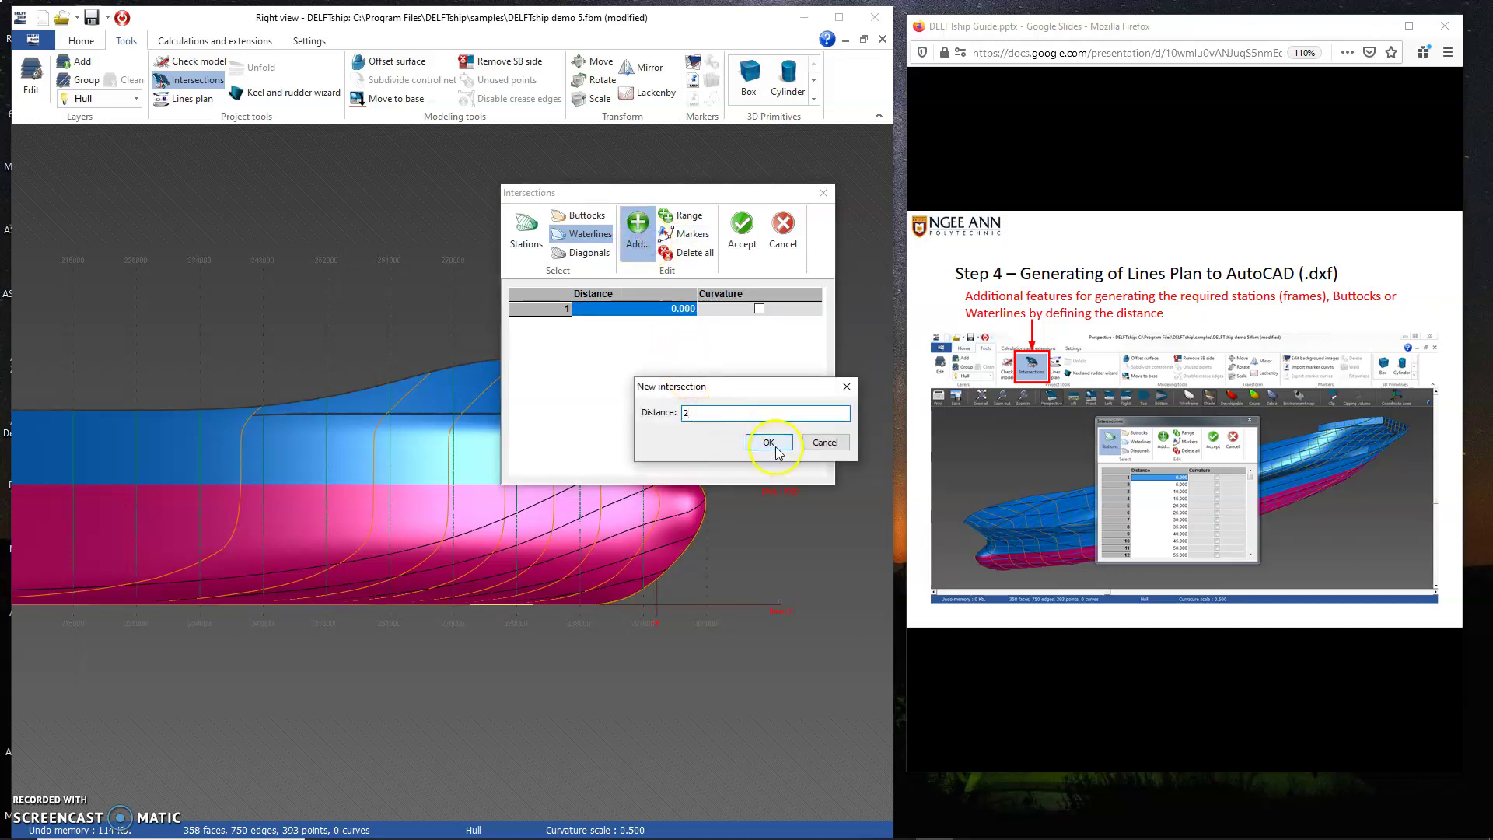
pyautogui.click(772, 443)
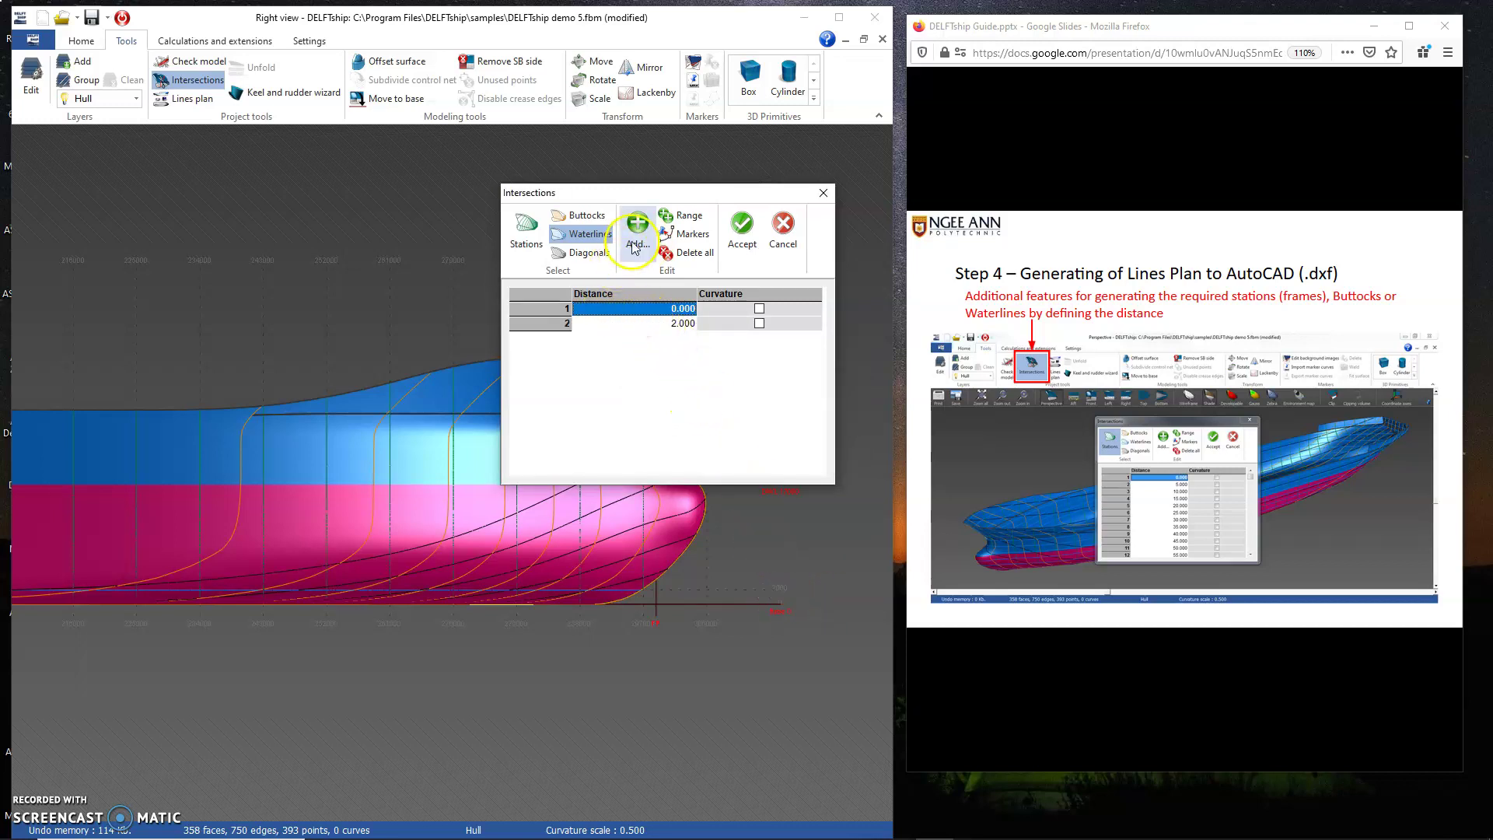
# - Add a third waterline at 17 m and accept the three waterlines
pyautogui.click(672, 196)
pyautogui.moveTo(672, 199); pyautogui.dragTo(417, 181)
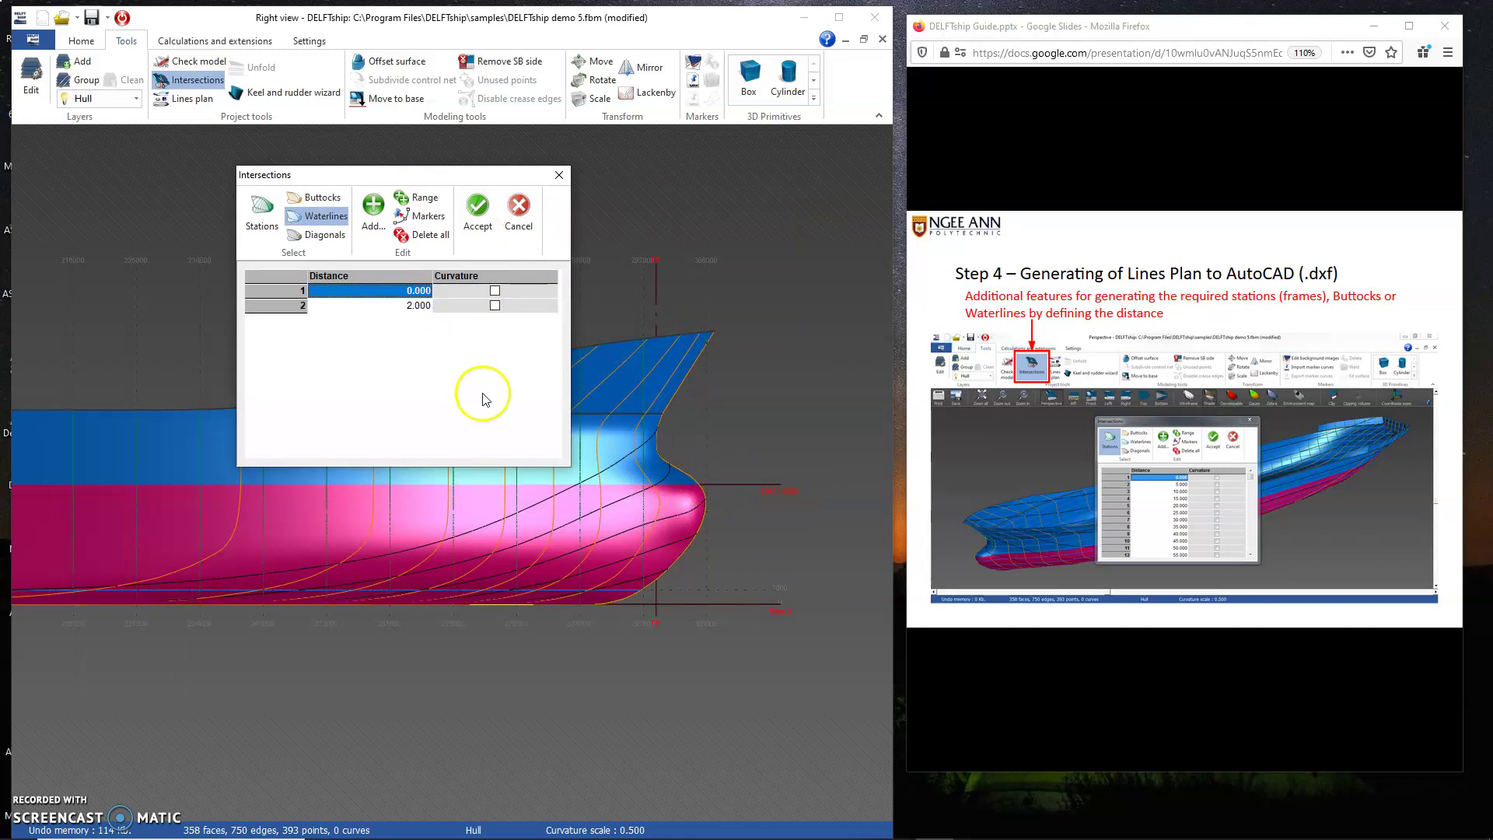
pyautogui.click(374, 214)
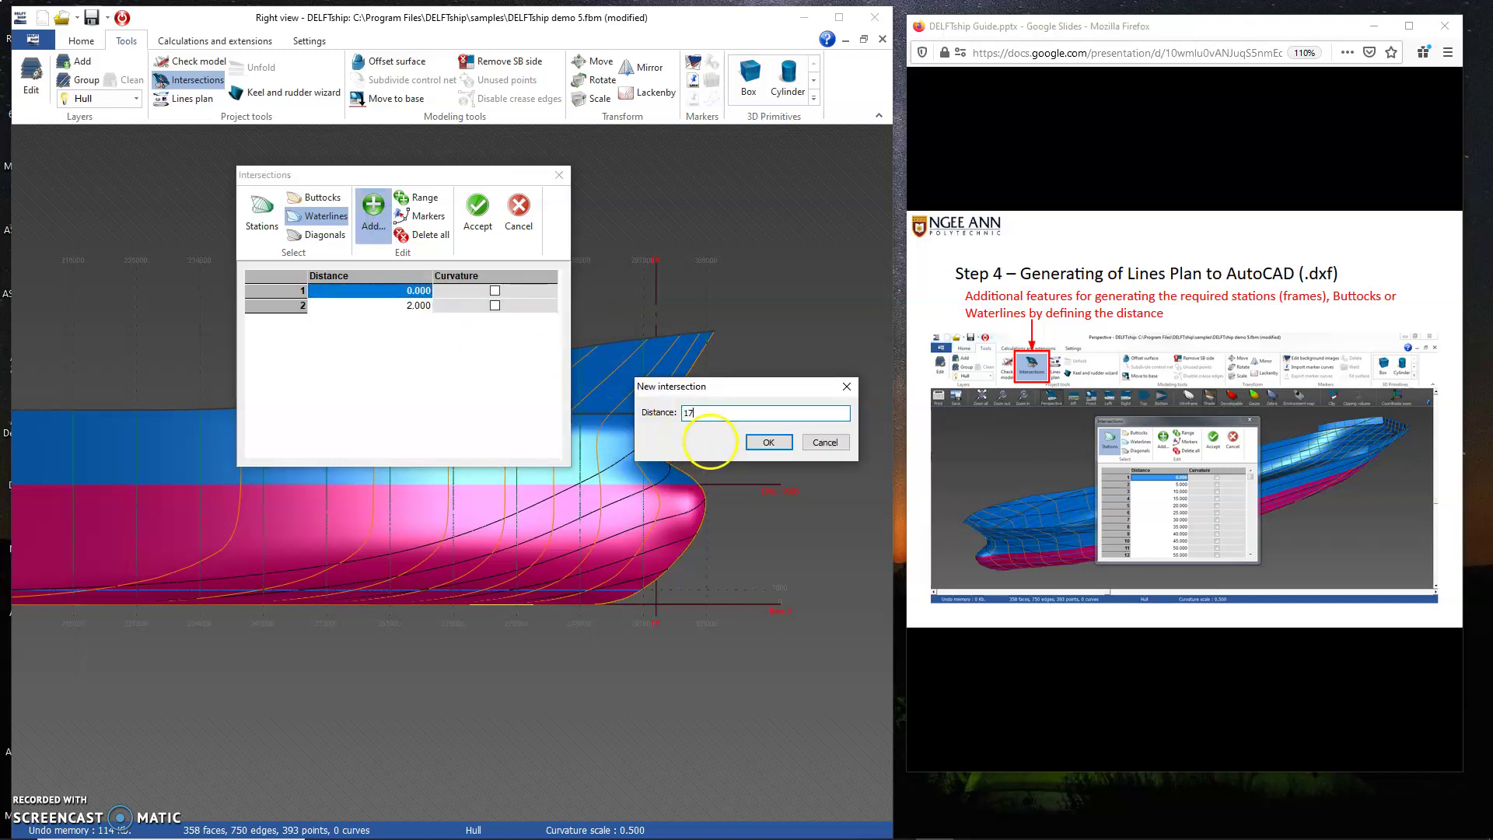
pyautogui.click(768, 442)
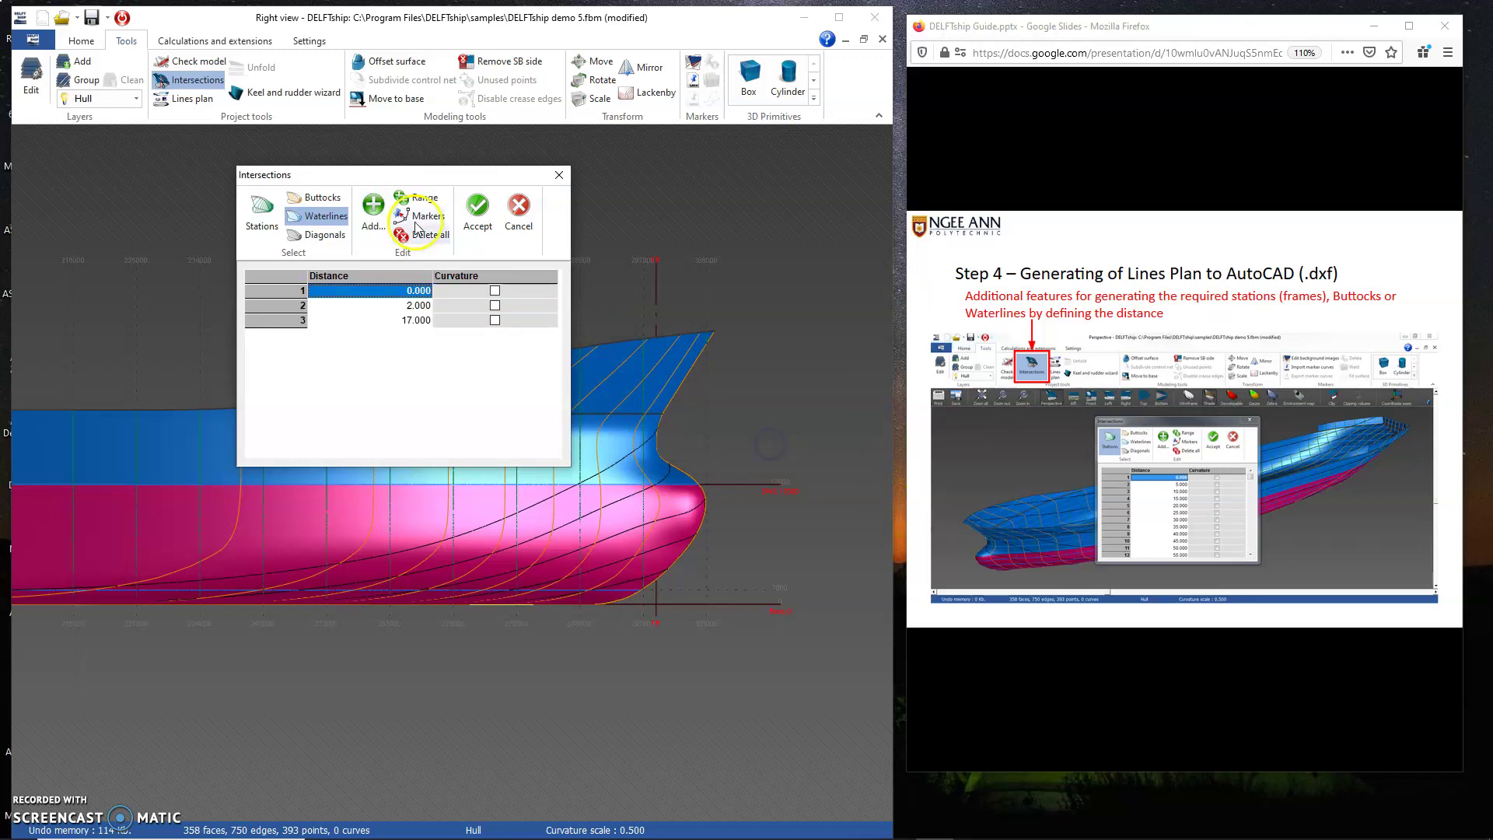
pyautogui.moveTo(428, 175); pyautogui.dragTo(726, 190)
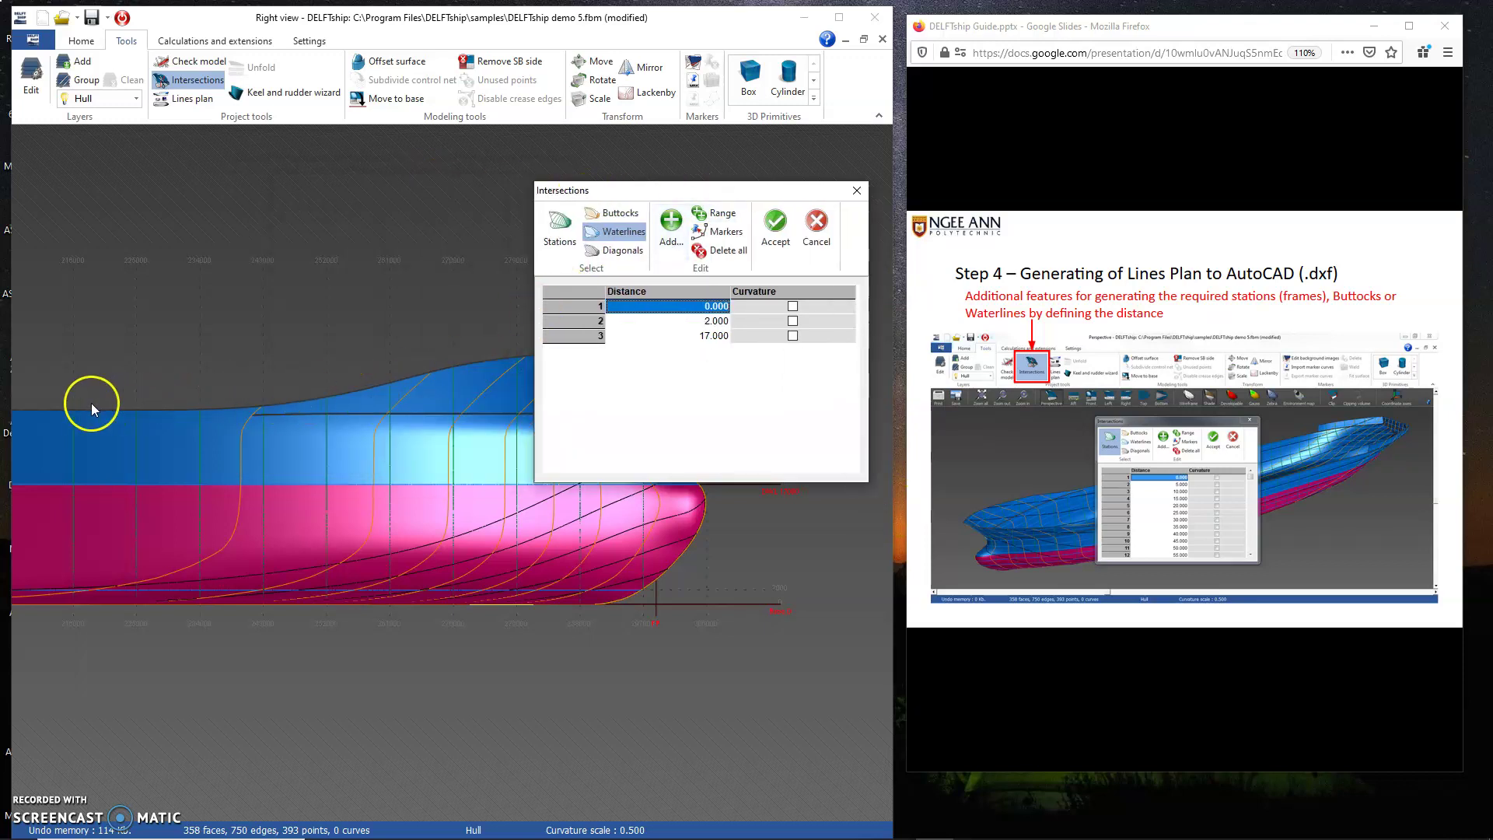
pyautogui.click(779, 225)
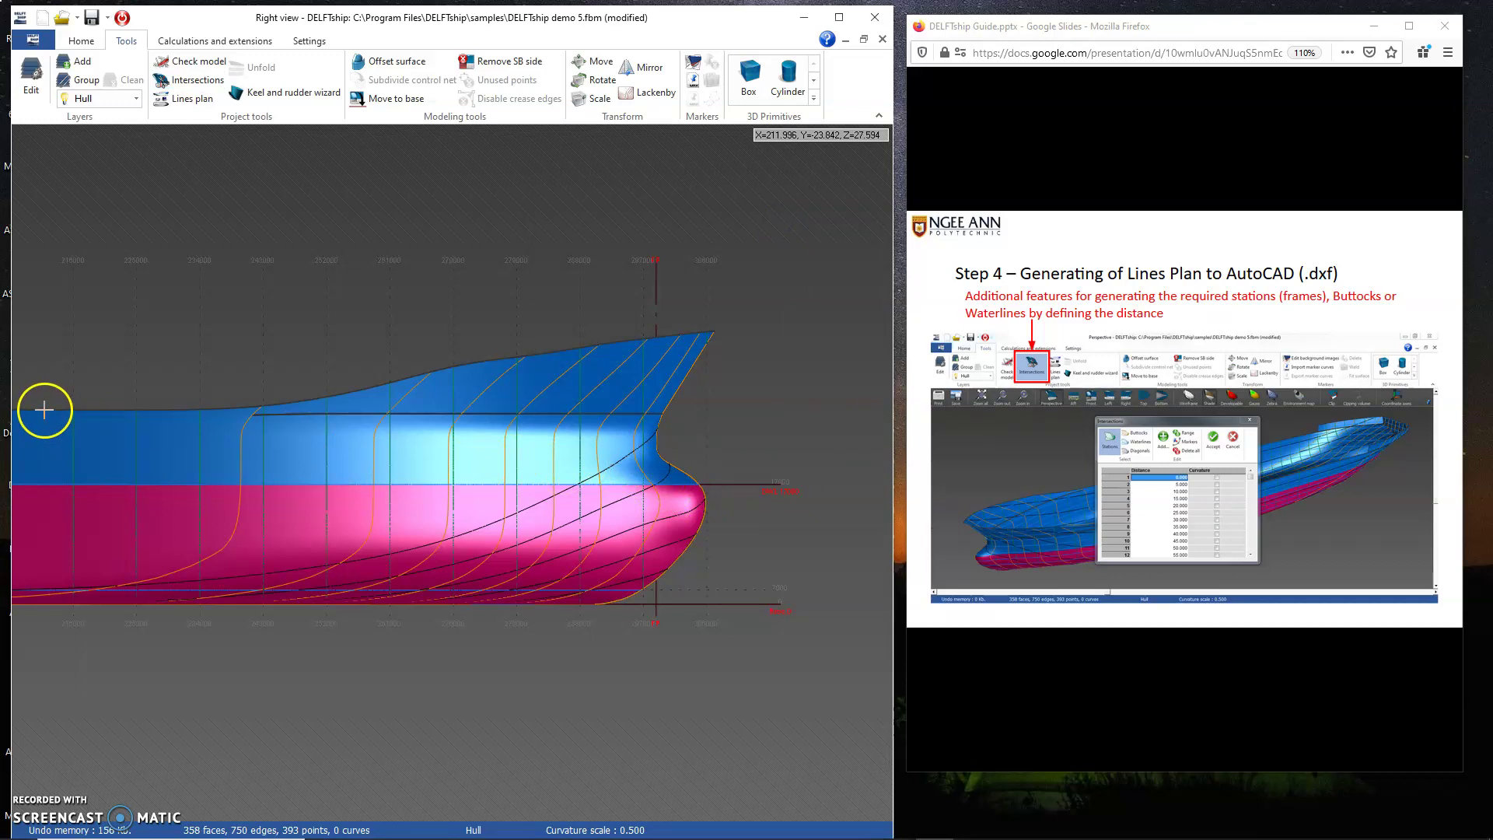
# - Pan and zoom the side view along the midbody to reveal the hull's bottom edge
pyautogui.moveTo(207, 600); pyautogui.dragTo(777, 600, button='right')
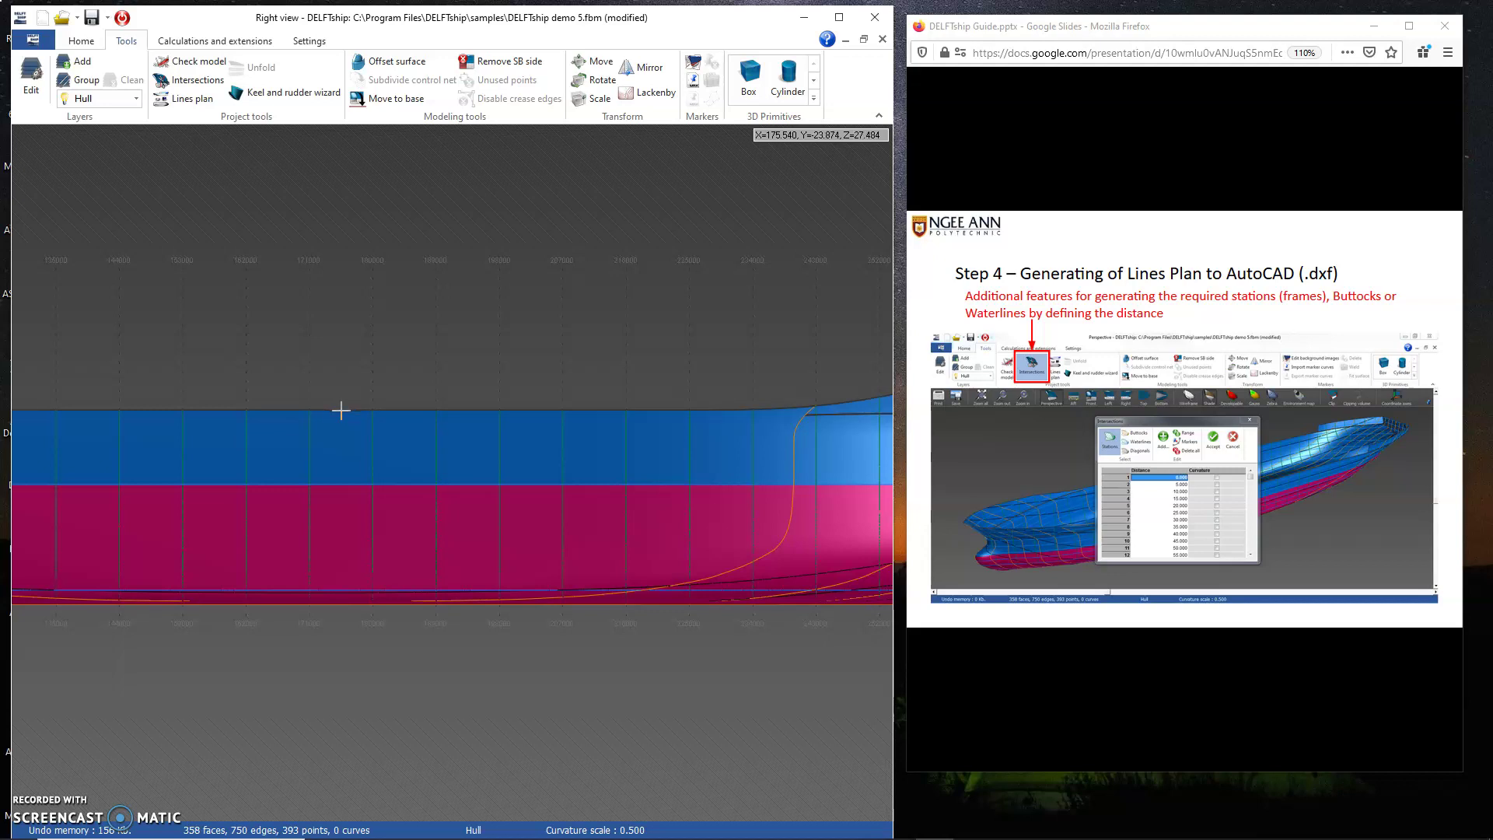
pyautogui.moveTo(341, 410); pyautogui.dragTo(325, 348)
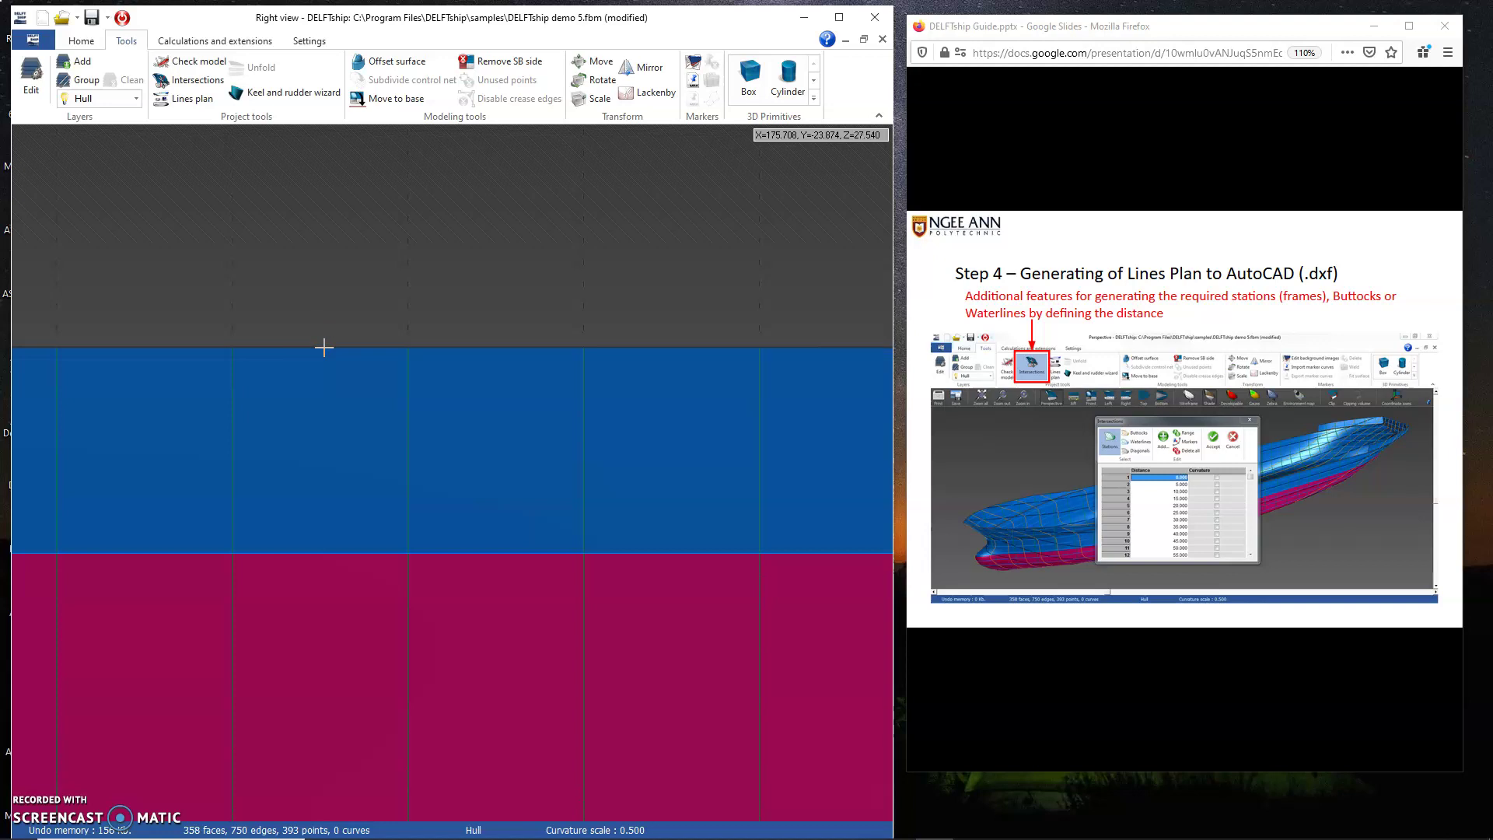
pyautogui.moveTo(324, 348); pyautogui.dragTo(343, 387)
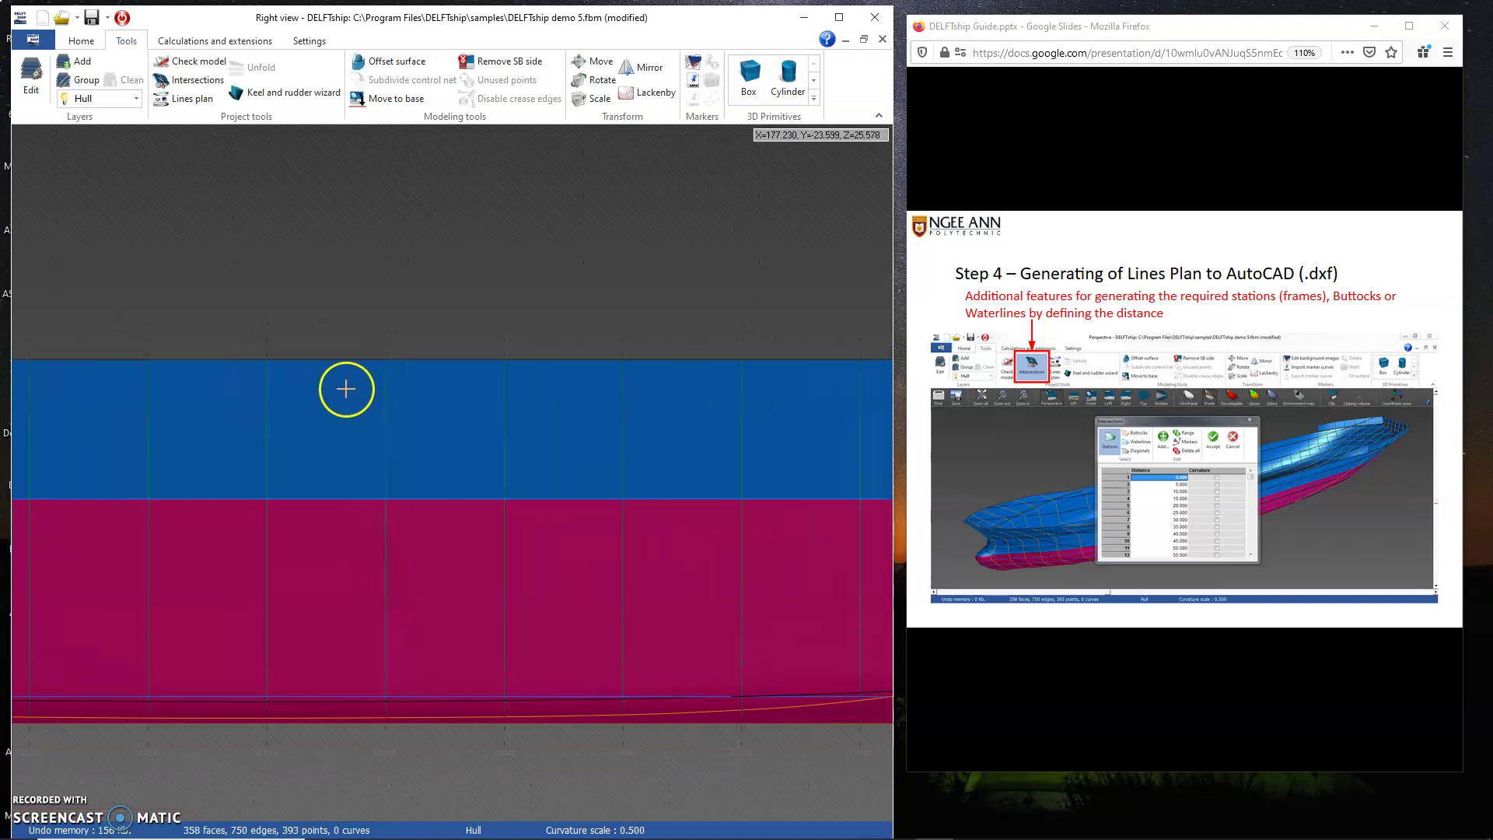
# - Add a 27.55 m waterline to the 0, 2 and 17 m waterlines and accept the intersections
pyautogui.click(179, 84)
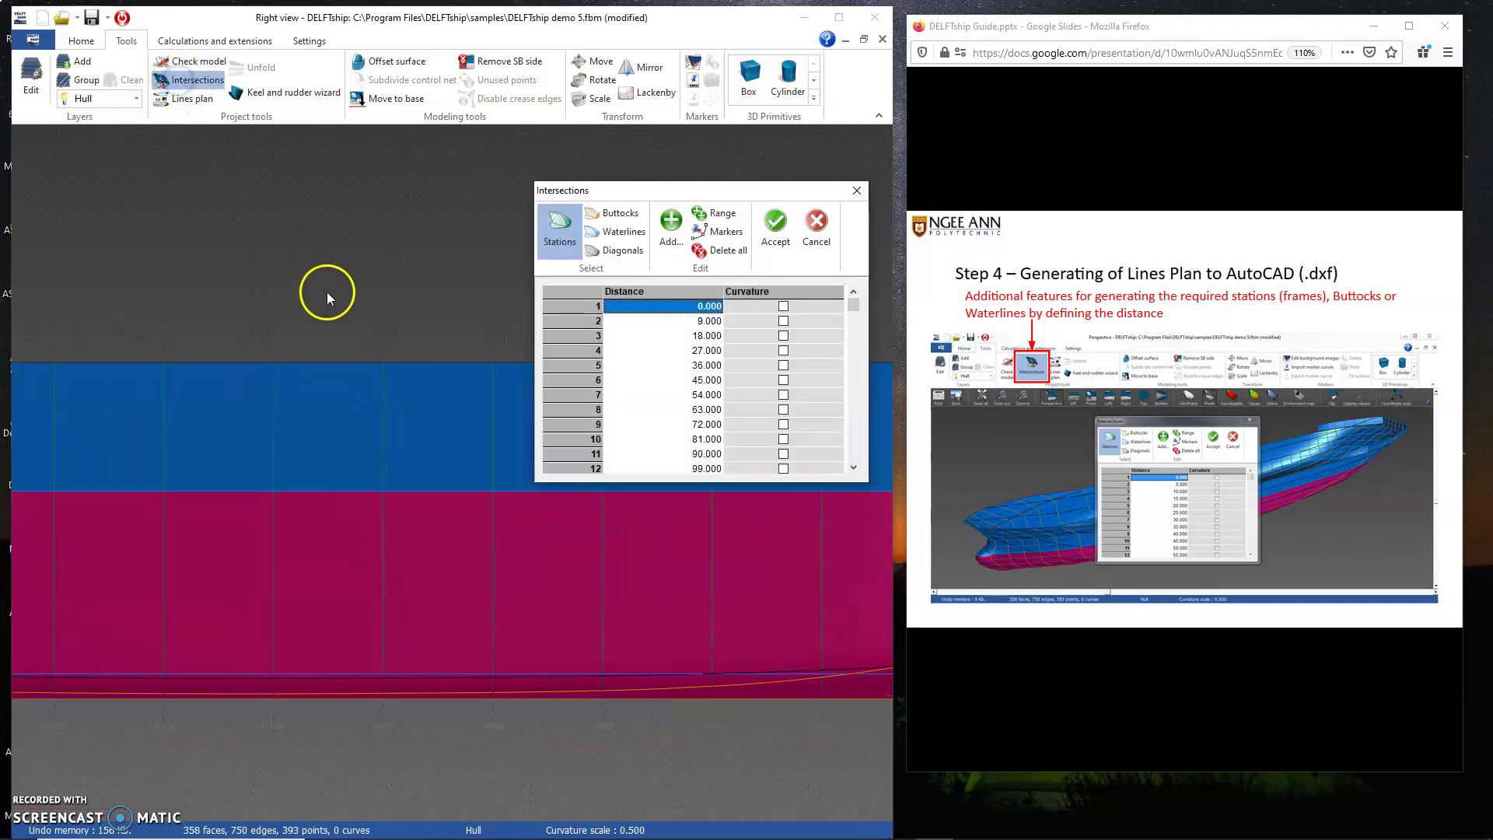
pyautogui.click(635, 235)
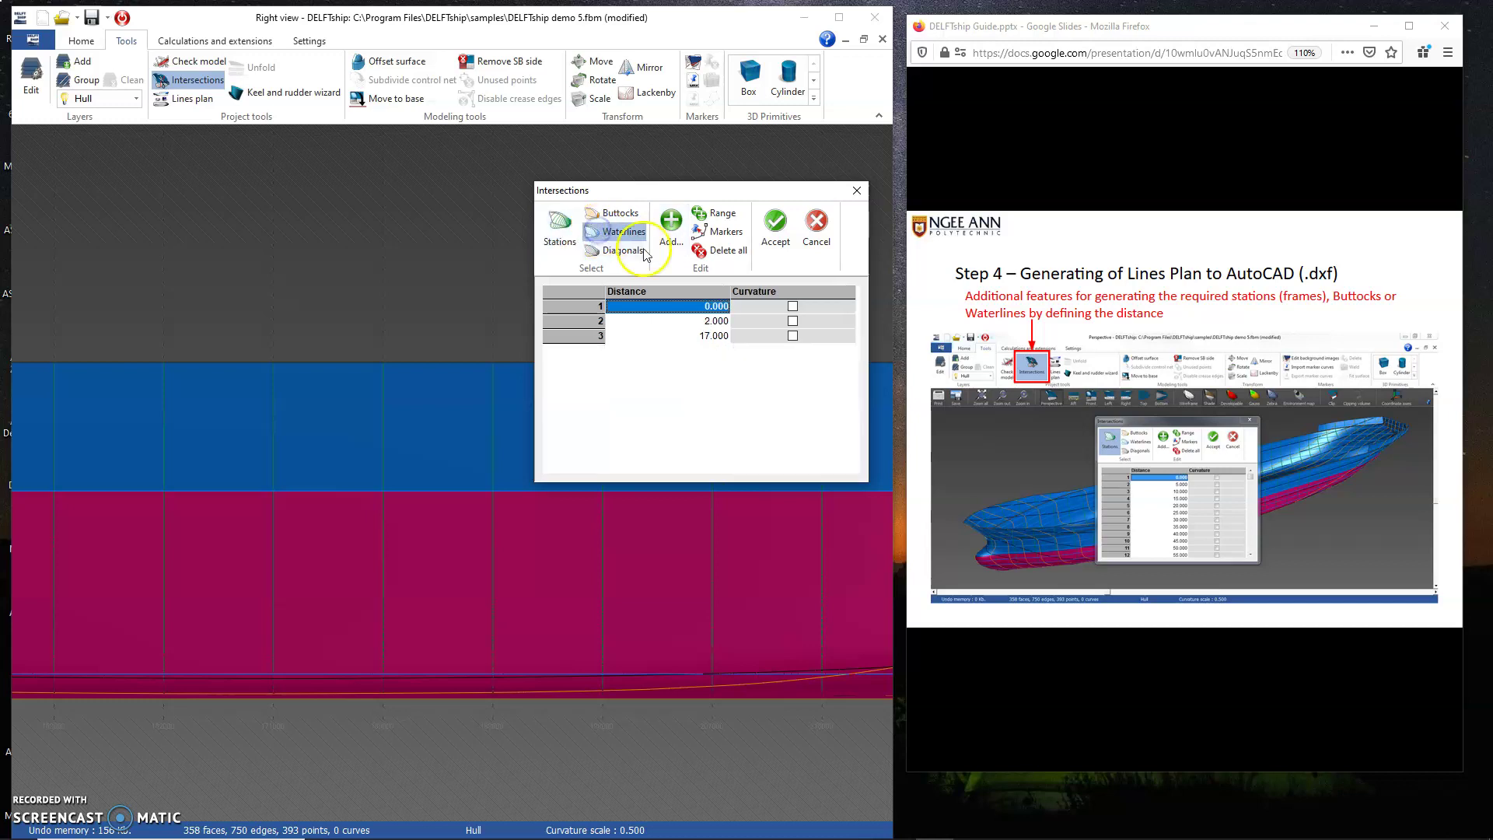
pyautogui.click(671, 228)
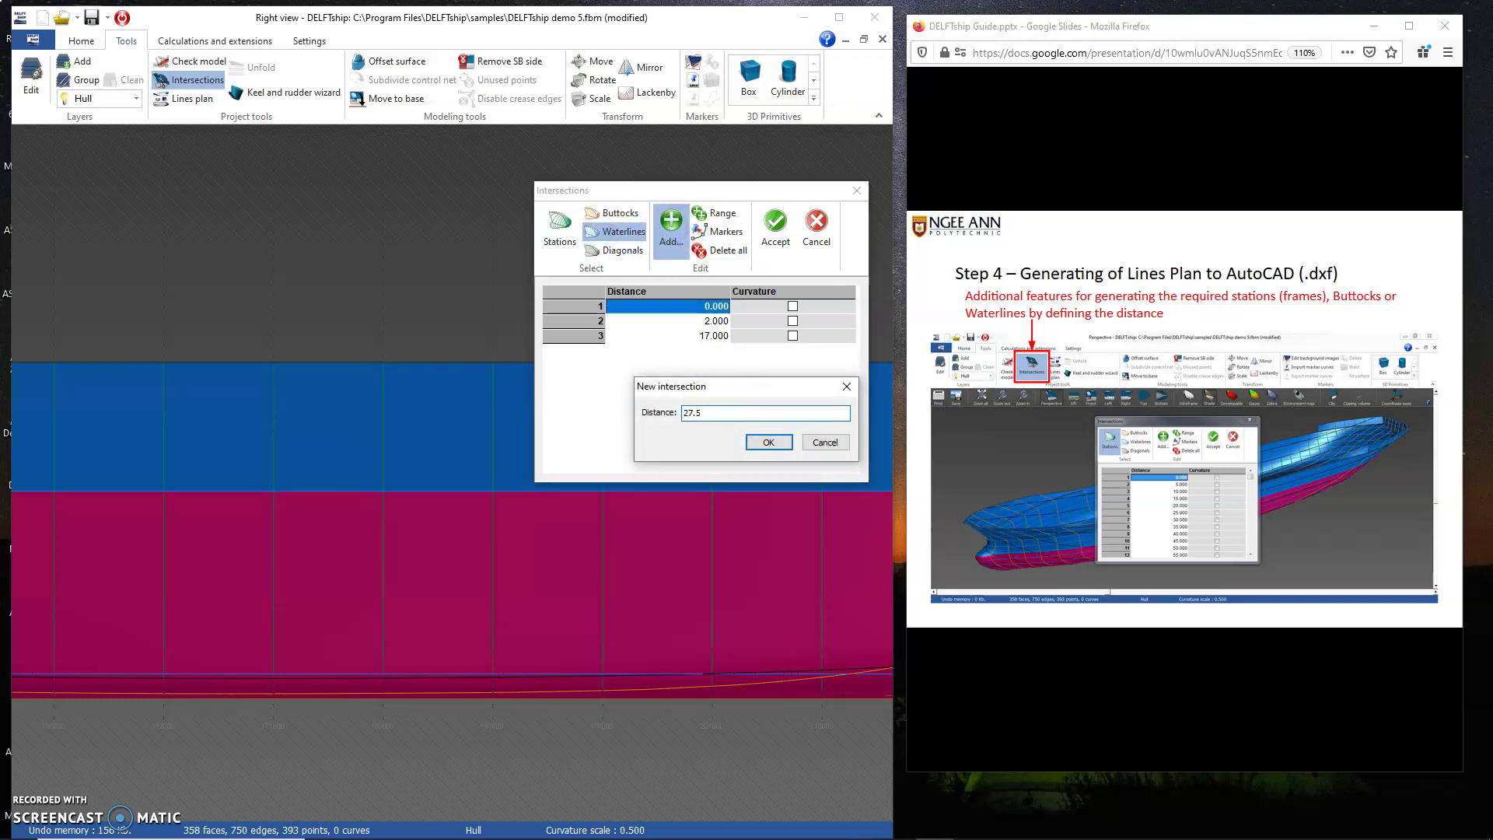
pyautogui.click(769, 441)
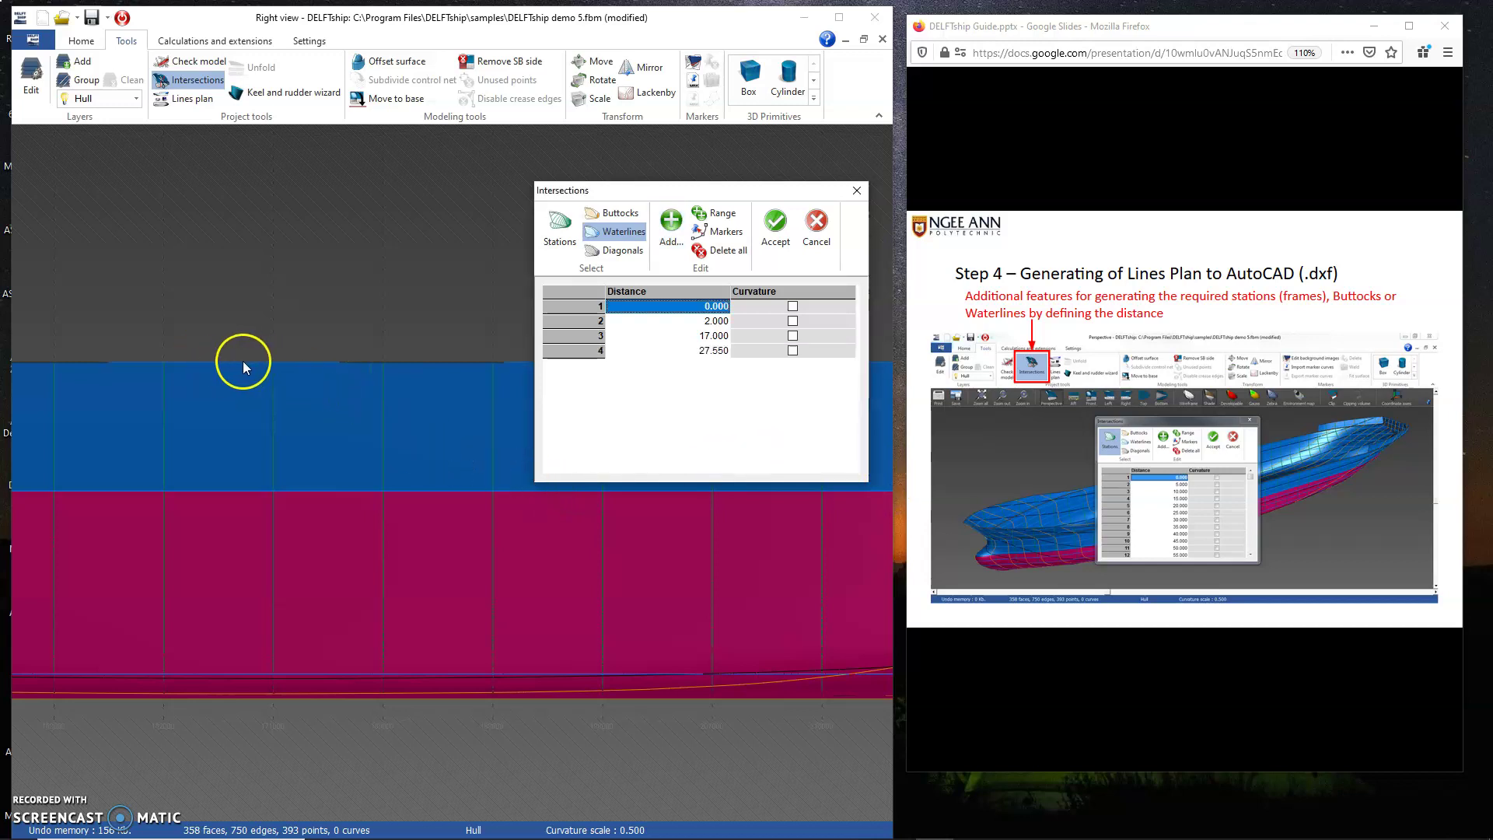
pyautogui.click(775, 225)
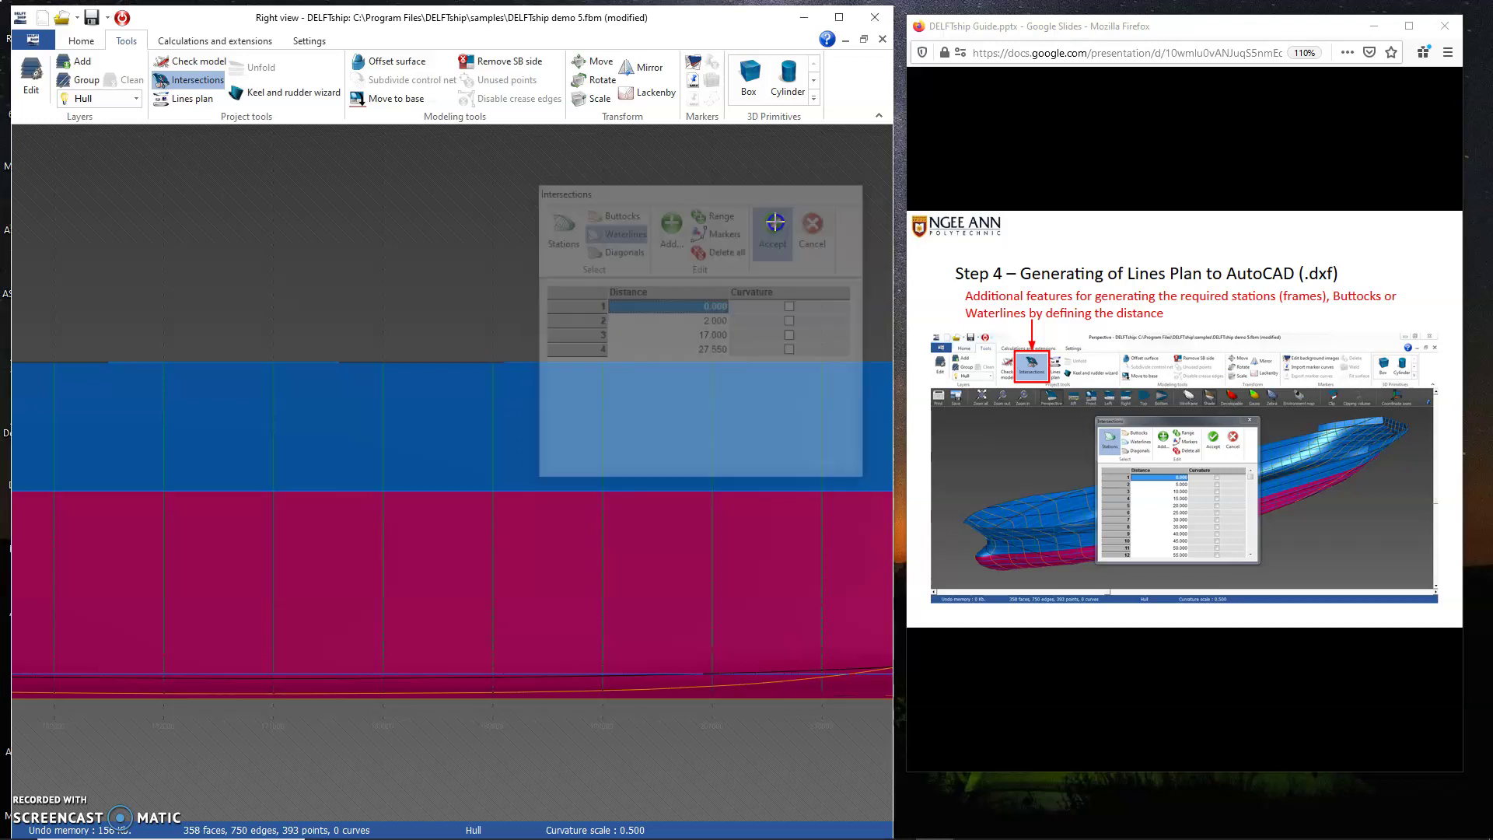
pyautogui.scroll(-2, 601, 419)
# - Zoom out to fit the whole hull in the Right view and bring the guide to the Step 4 lines plan slide
pyautogui.scroll(-5, 601, 418)
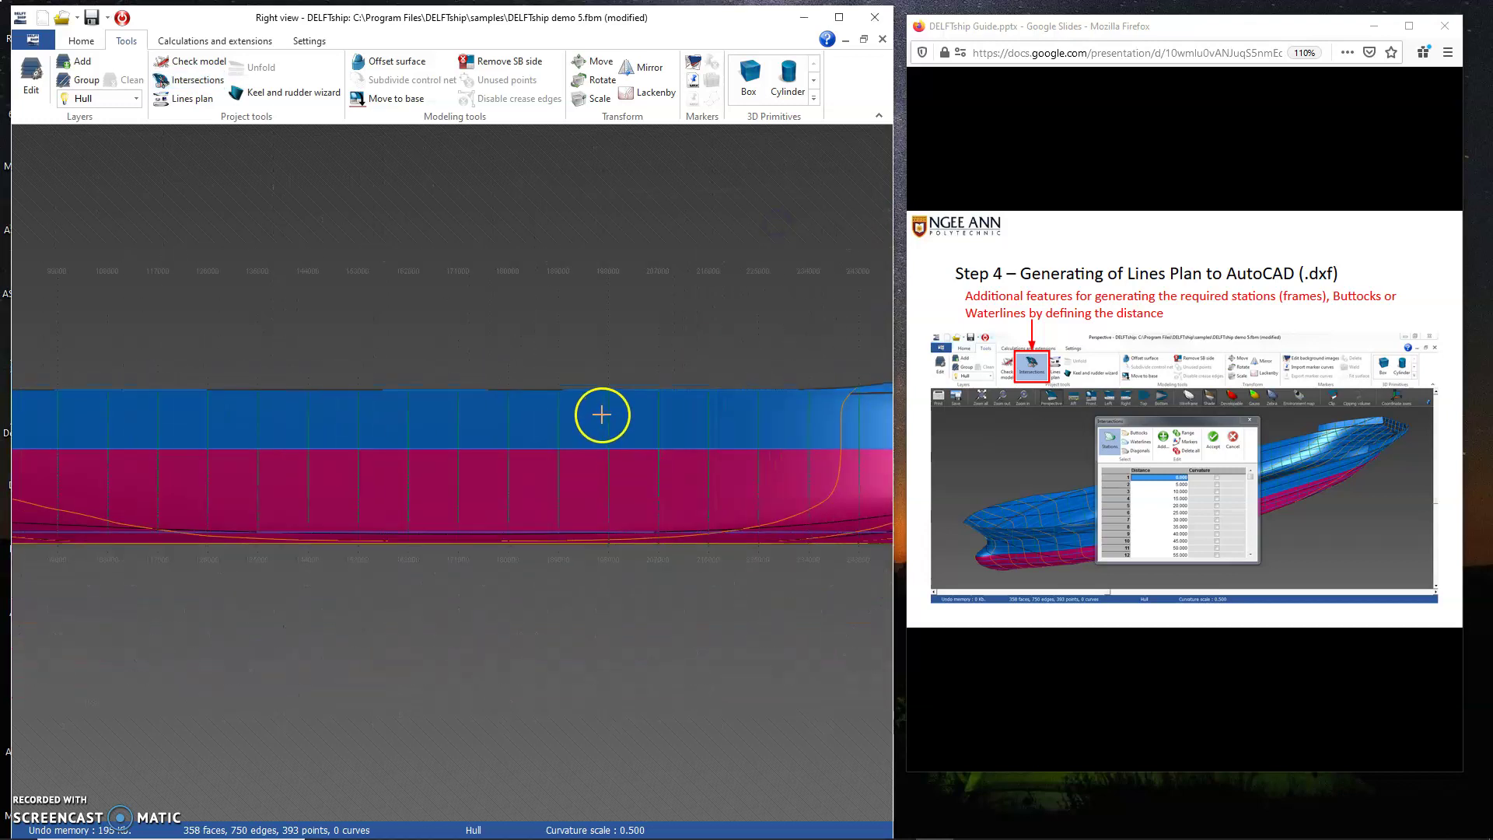
pyautogui.scroll(-3, 598, 414)
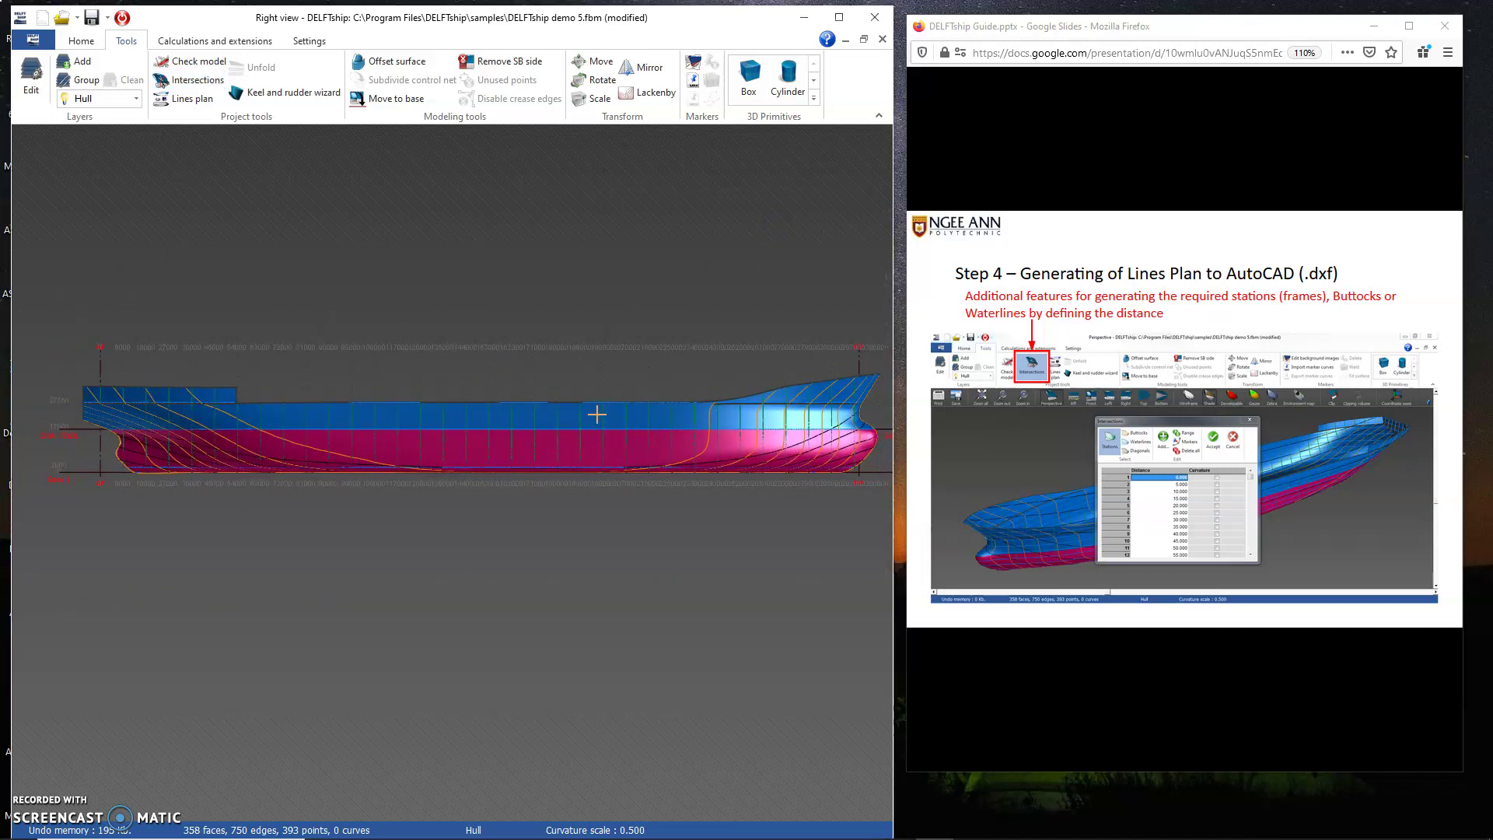
pyautogui.click(1134, 251)
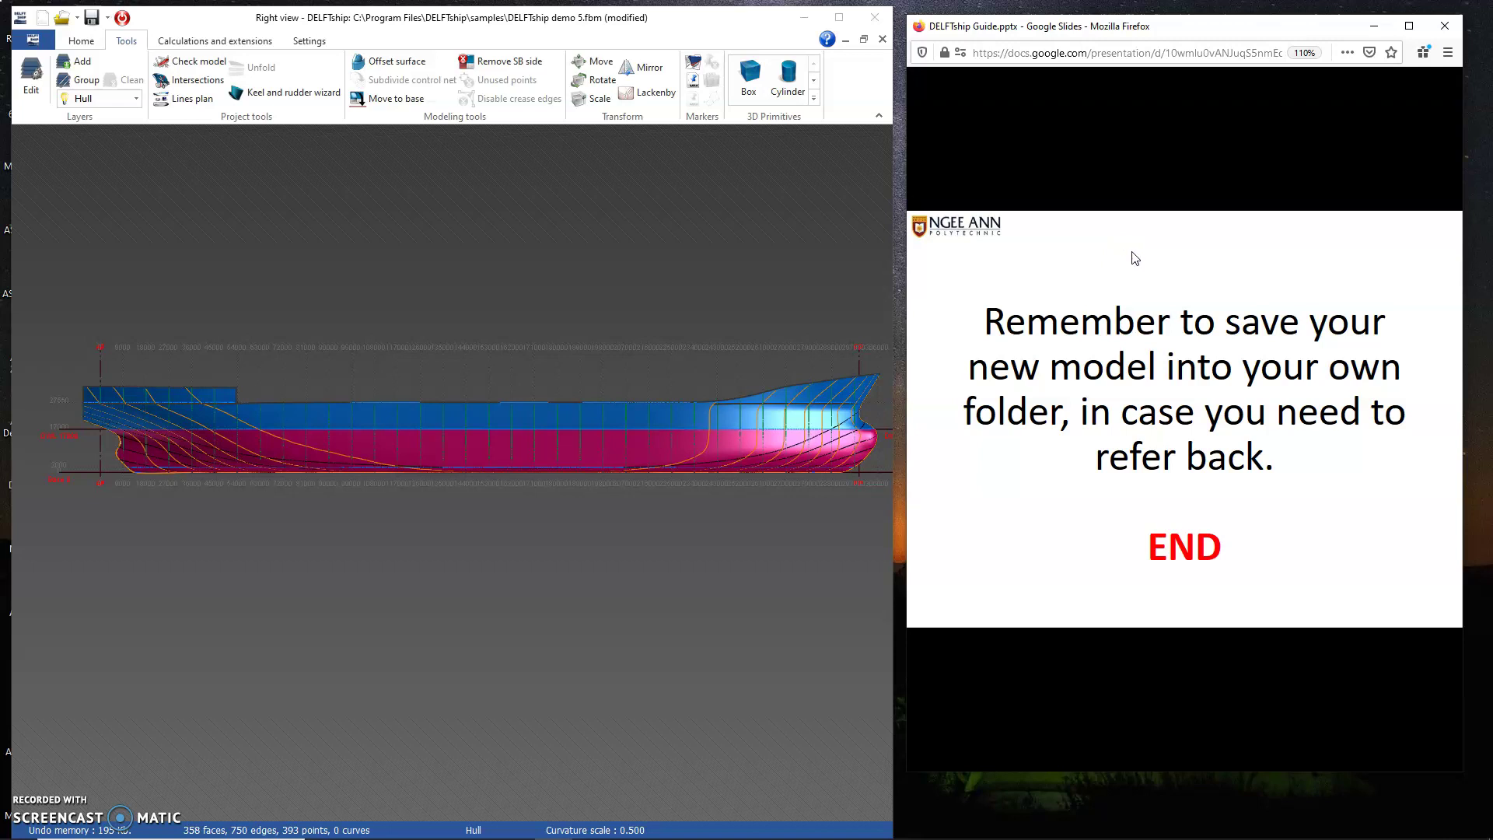
pyautogui.click(1139, 258)
pyautogui.click(1141, 259)
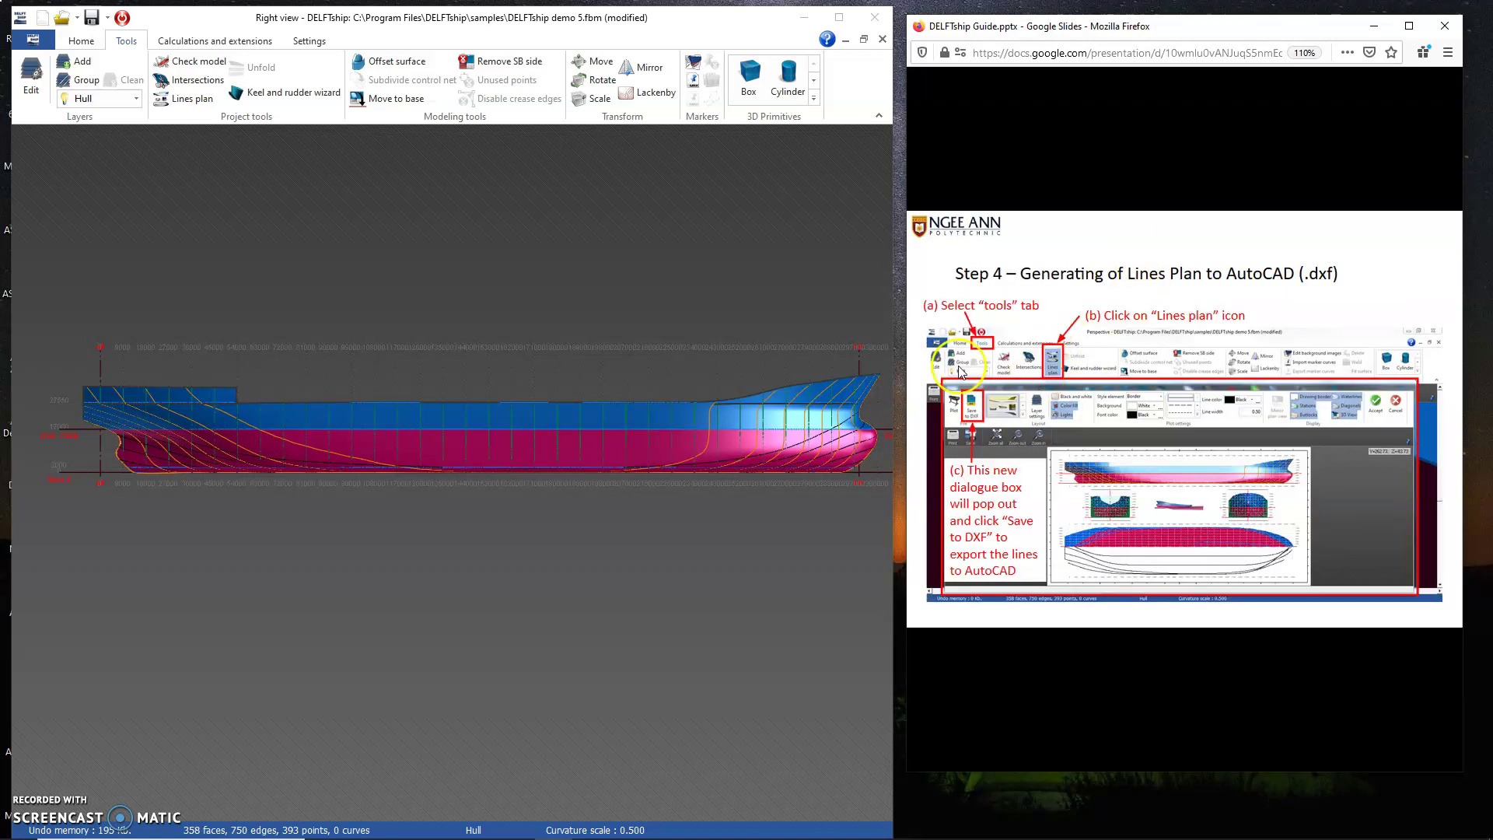
pyautogui.click(187, 99)
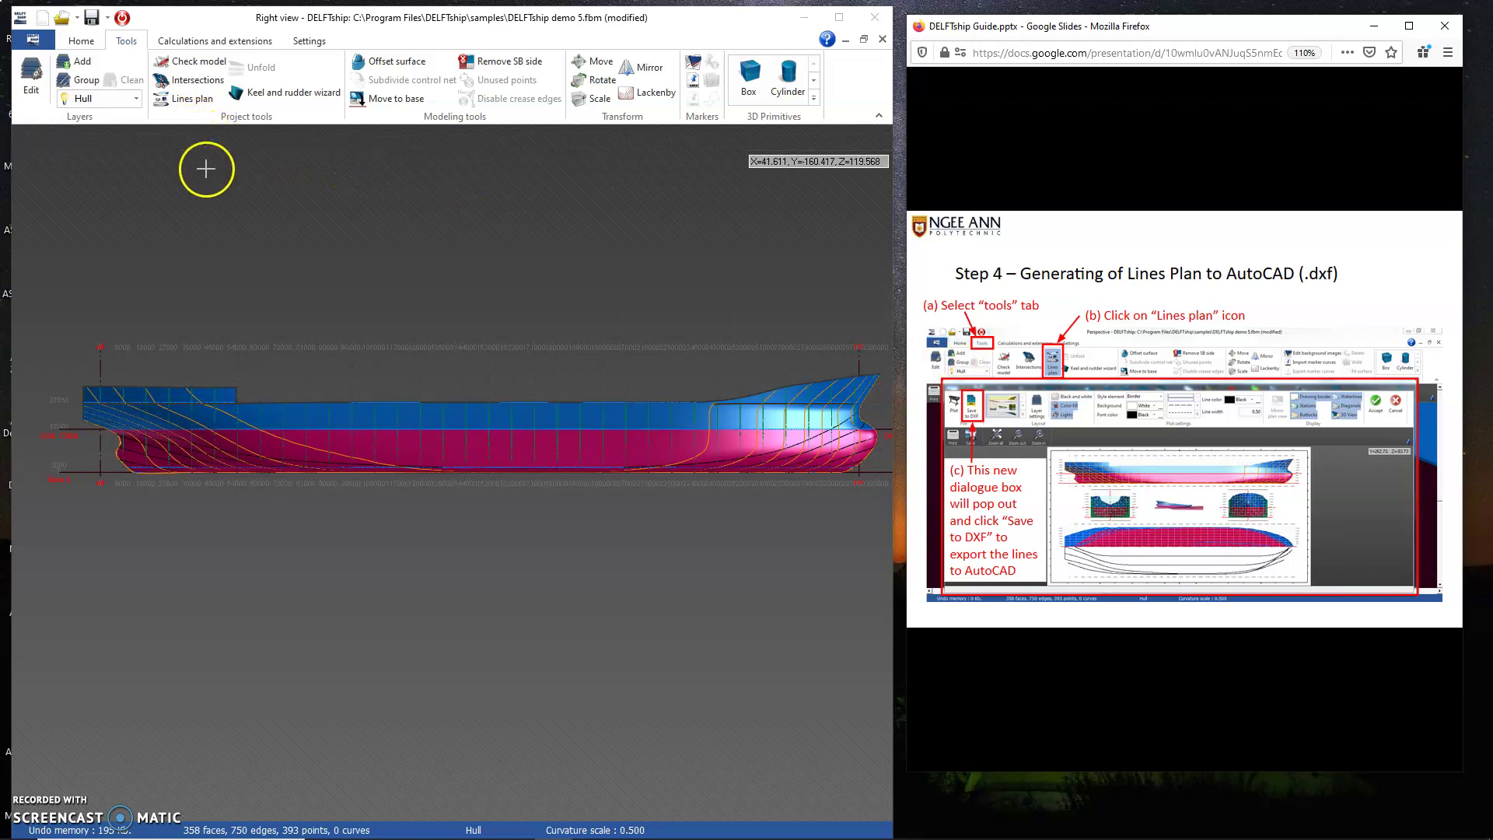
# - Open the lines plan drawing and toggle the Diagonals display option
pyautogui.click(195, 103)
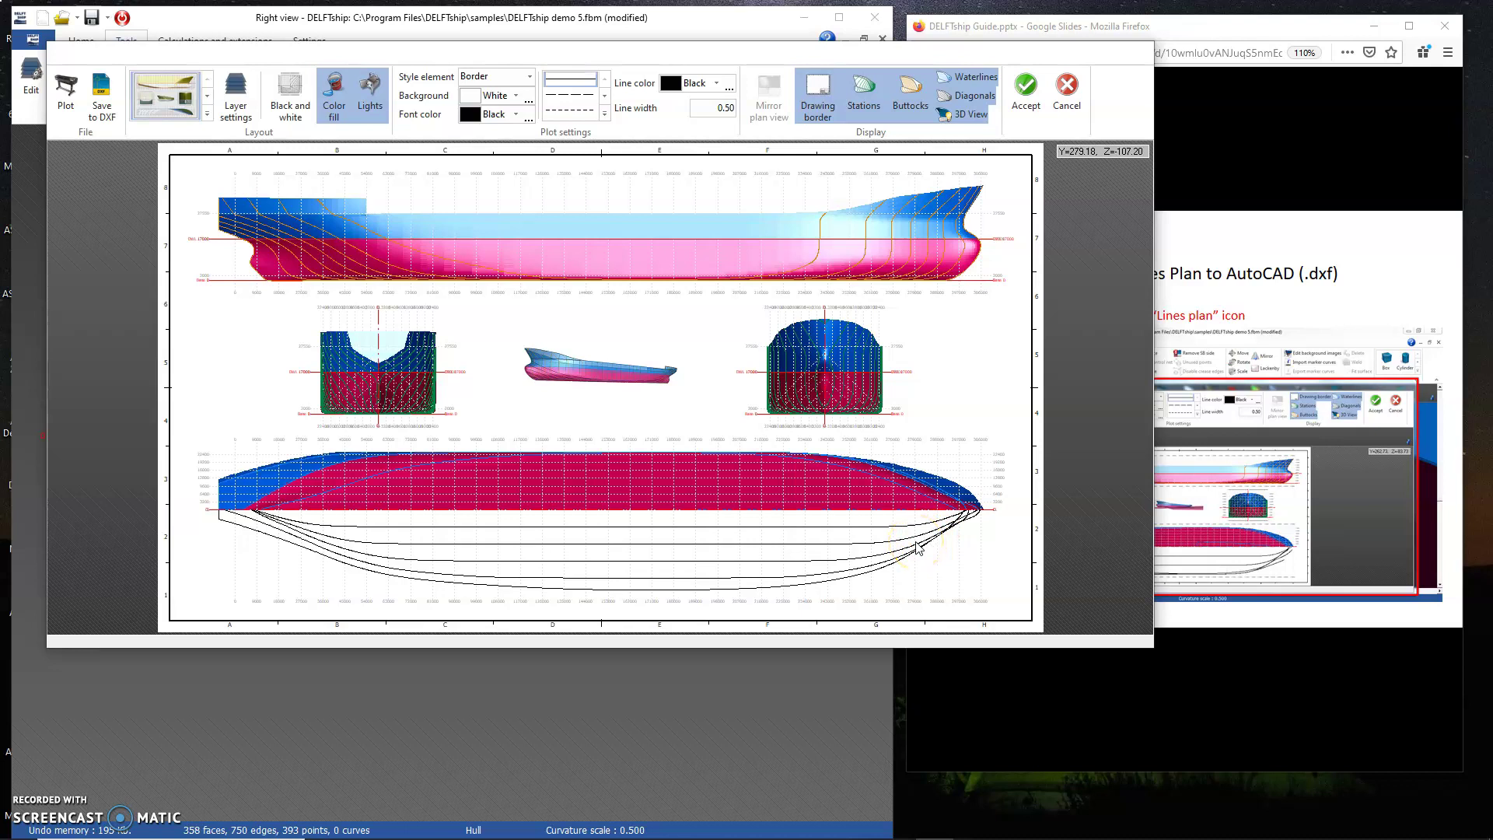
pyautogui.click(965, 96)
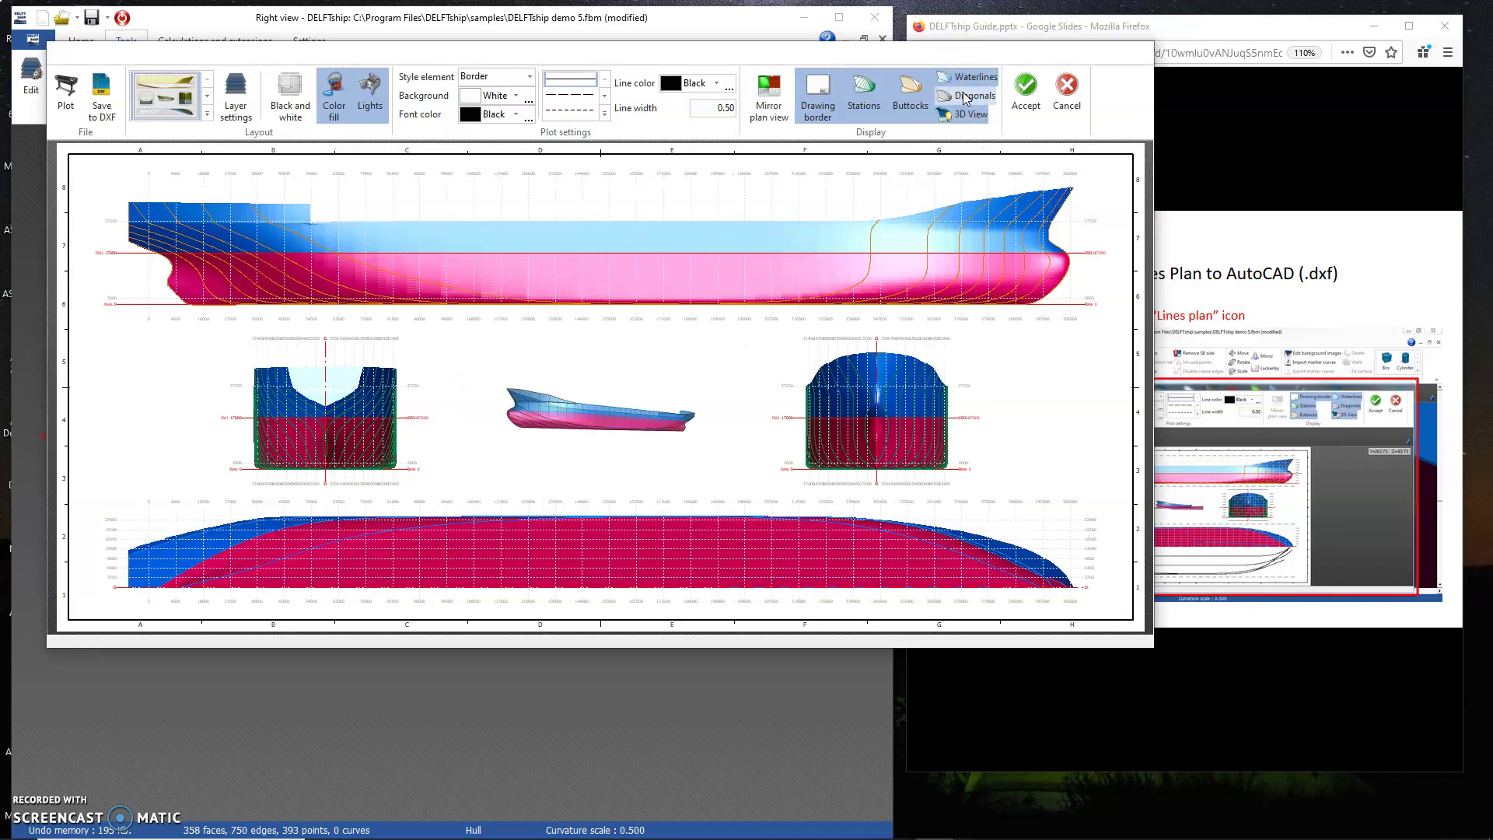
pyautogui.click(1002, 573)
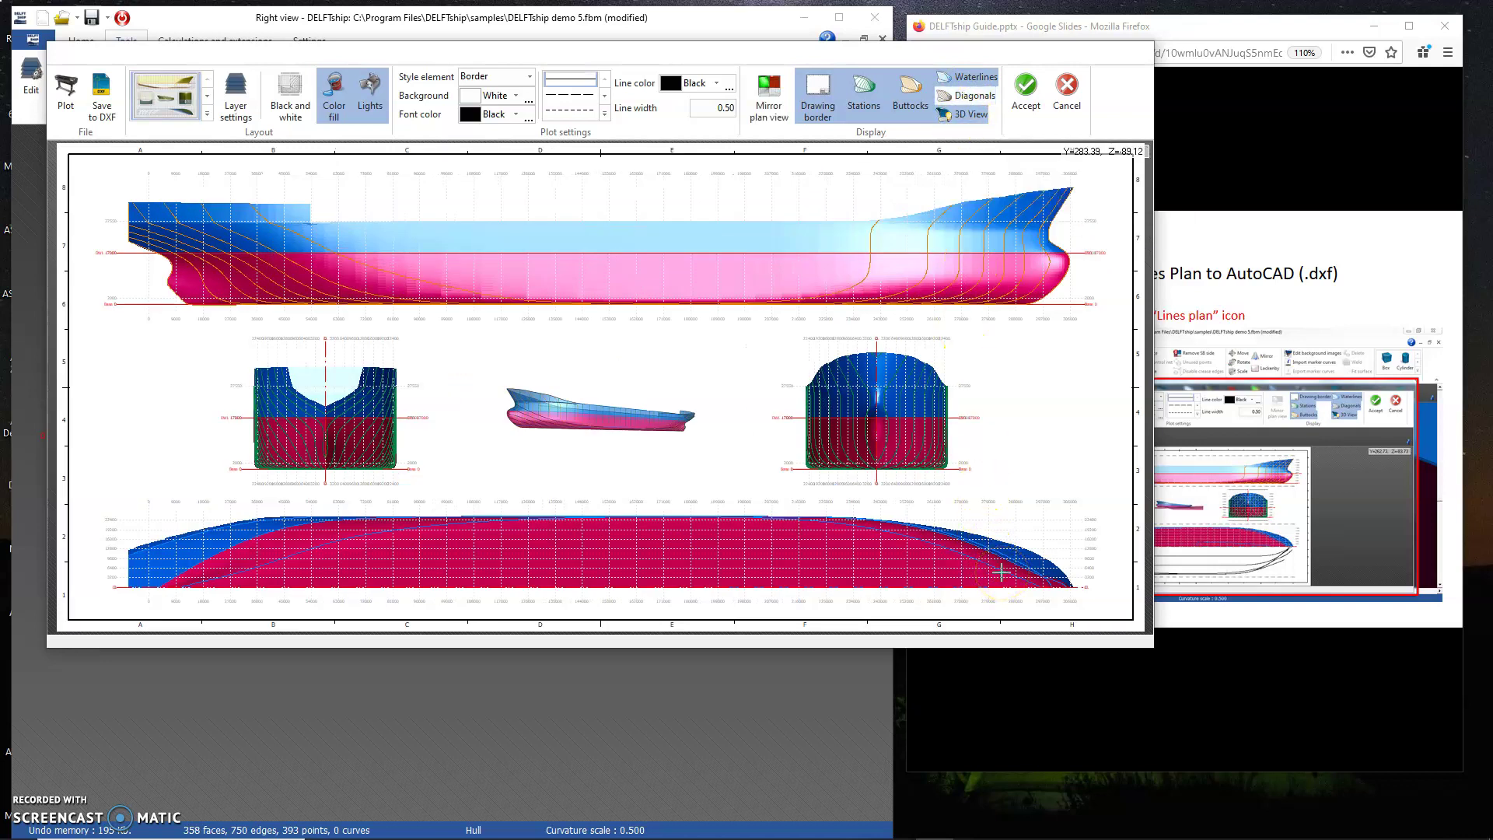
pyautogui.click(1021, 571)
pyautogui.click(1036, 572)
pyautogui.click(1059, 567)
# - Mirror the plan view to show the full-breadth hull outline
pyautogui.click(700, 200)
pyautogui.click(768, 117)
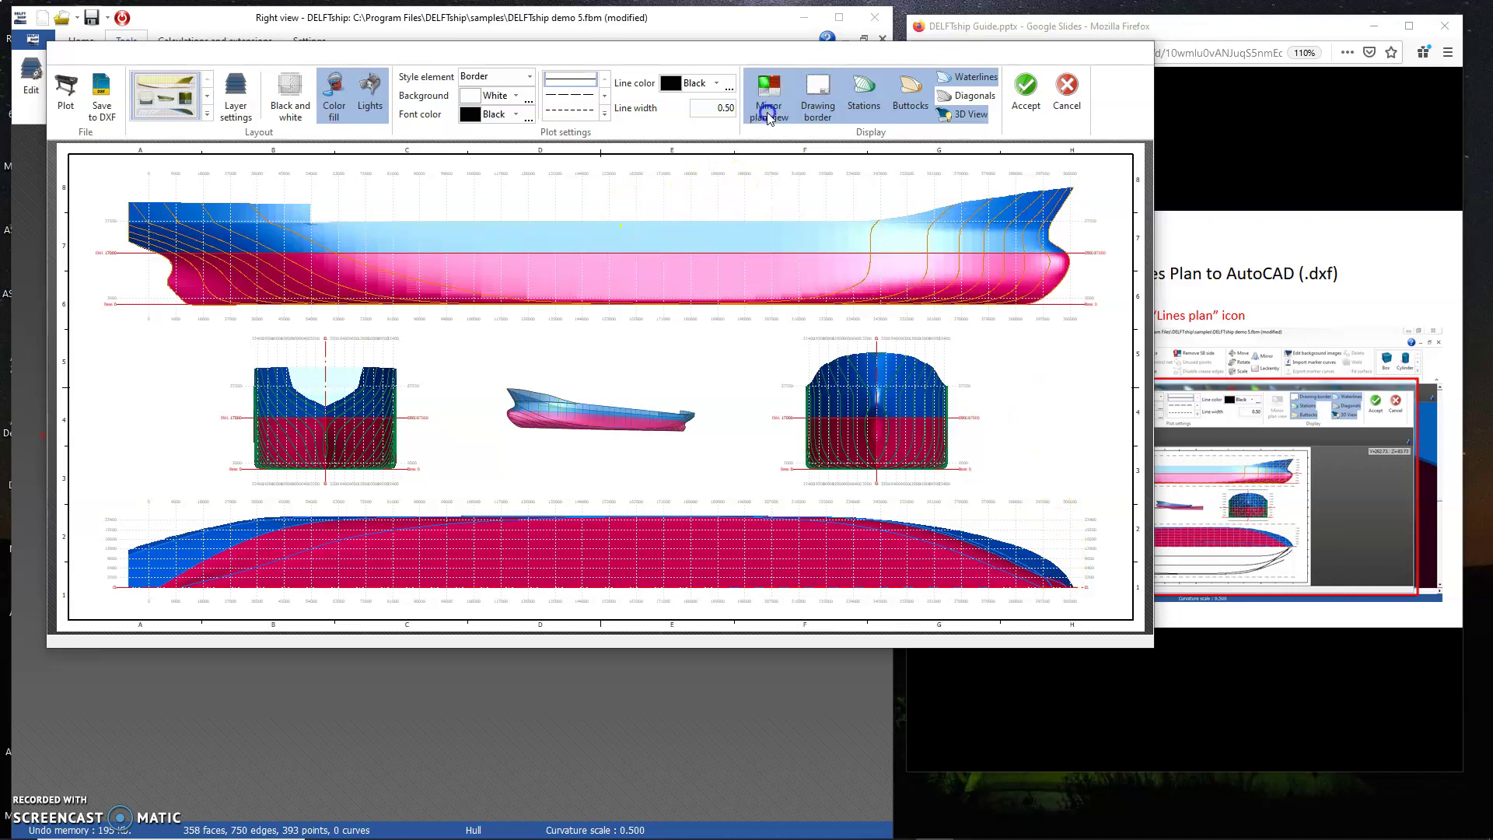
pyautogui.click(683, 526)
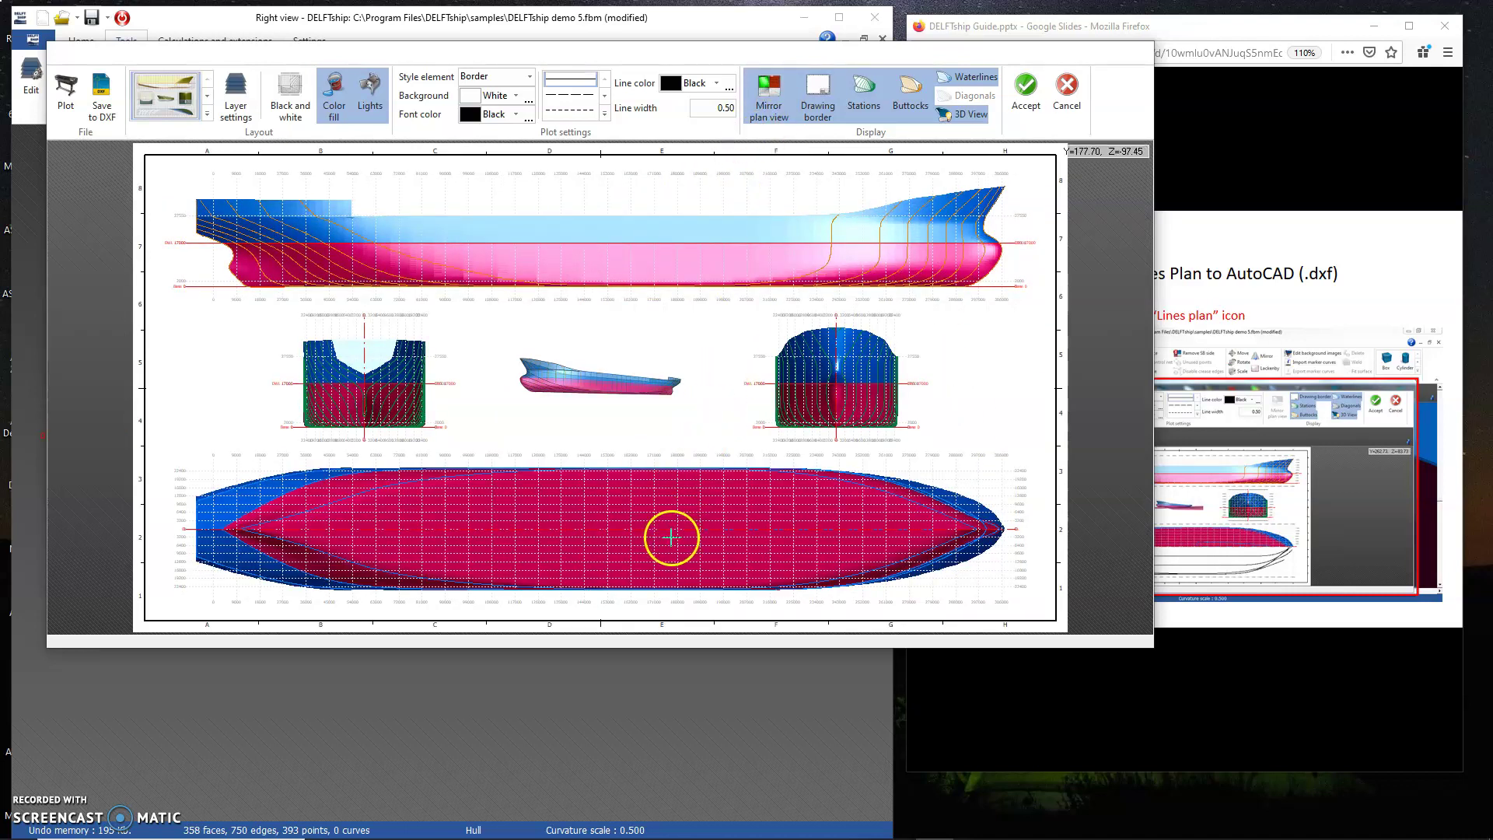
pyautogui.click(391, 374)
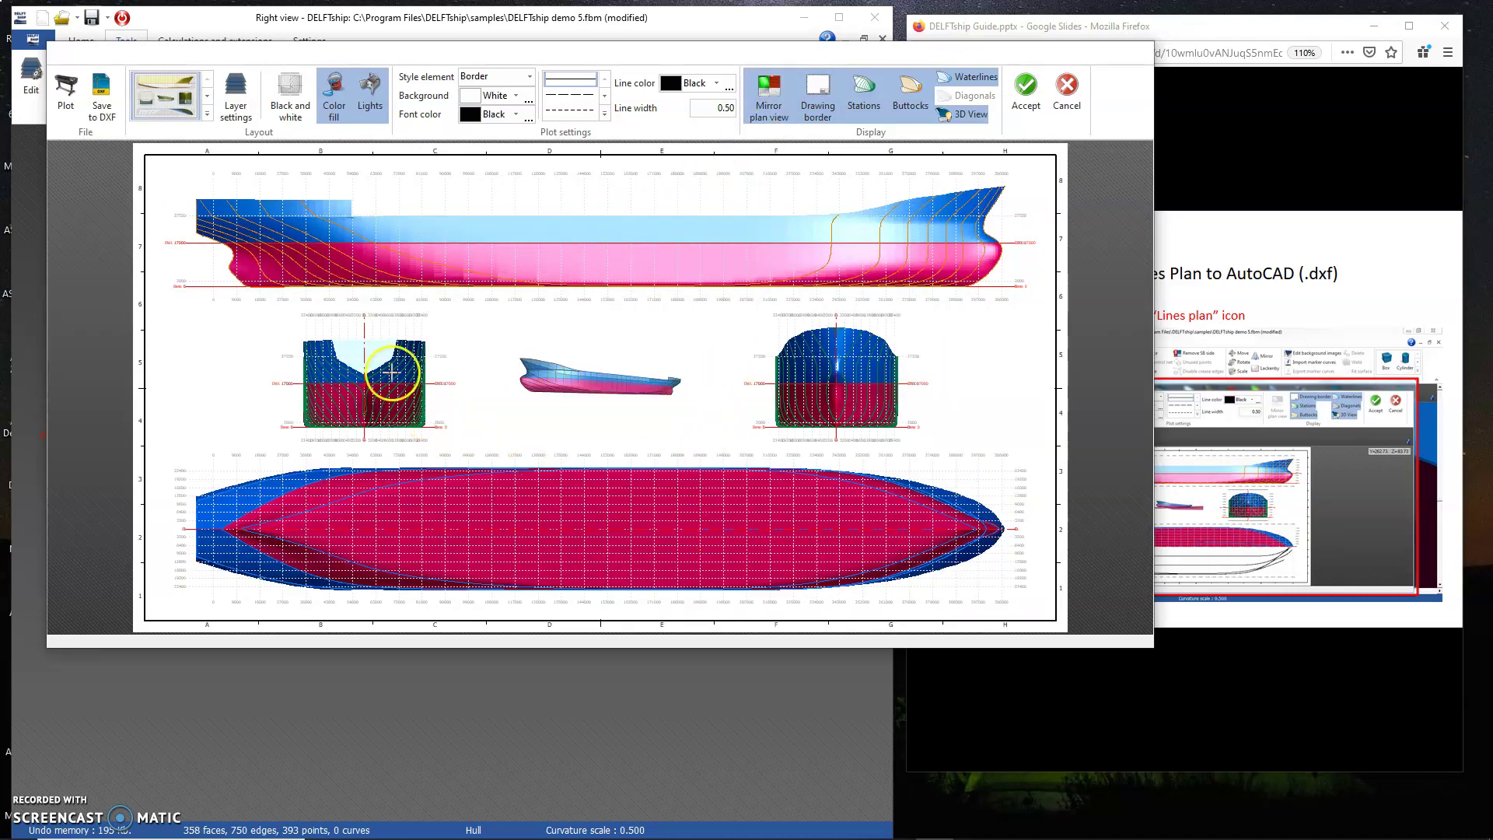
# - Turn off Lights and Color fill in the lines plan, then accept it
pyautogui.click(371, 109)
pyautogui.click(333, 113)
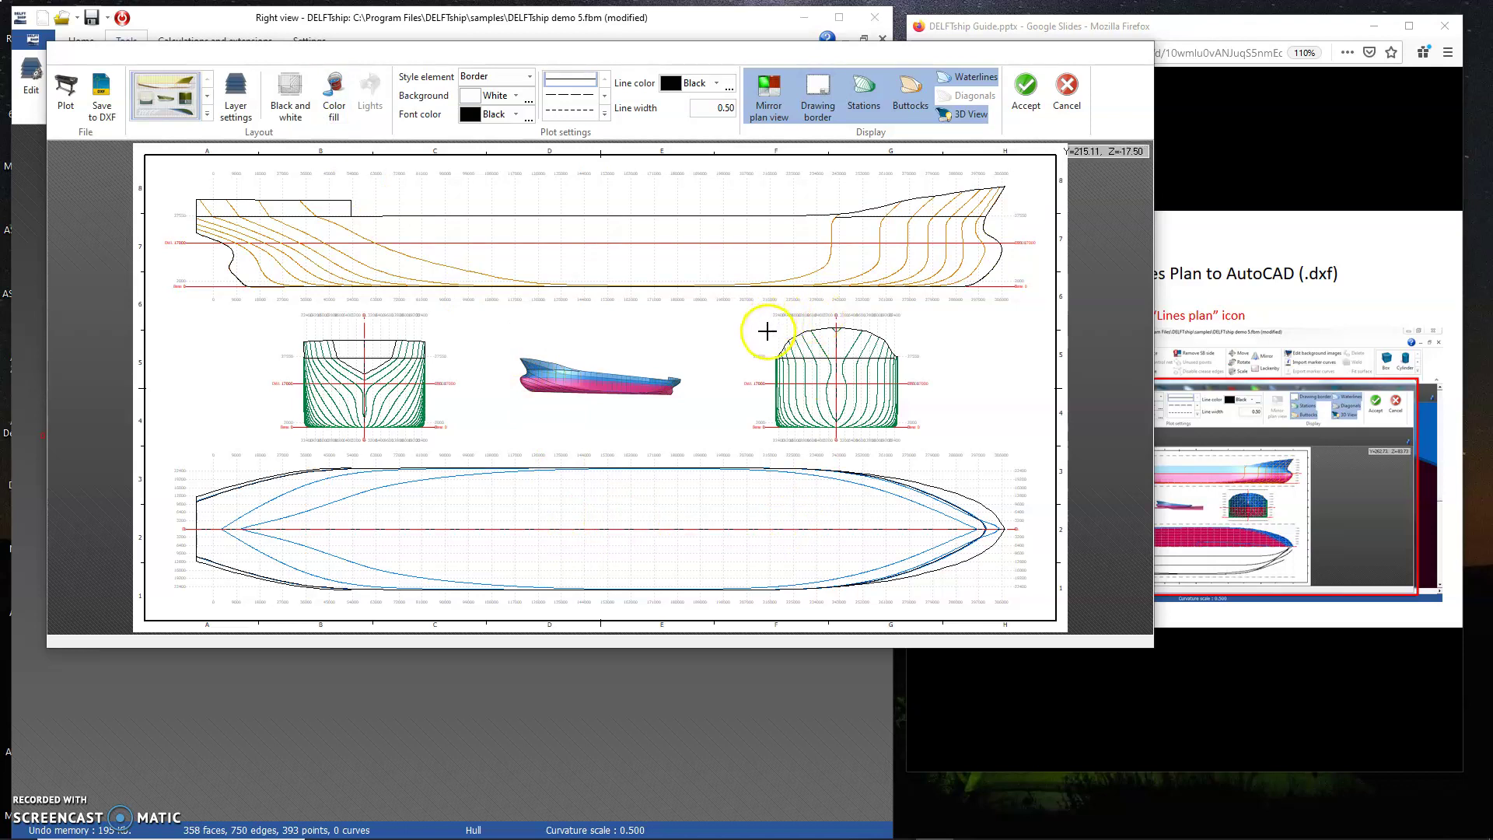
pyautogui.moveTo(1000, 156)
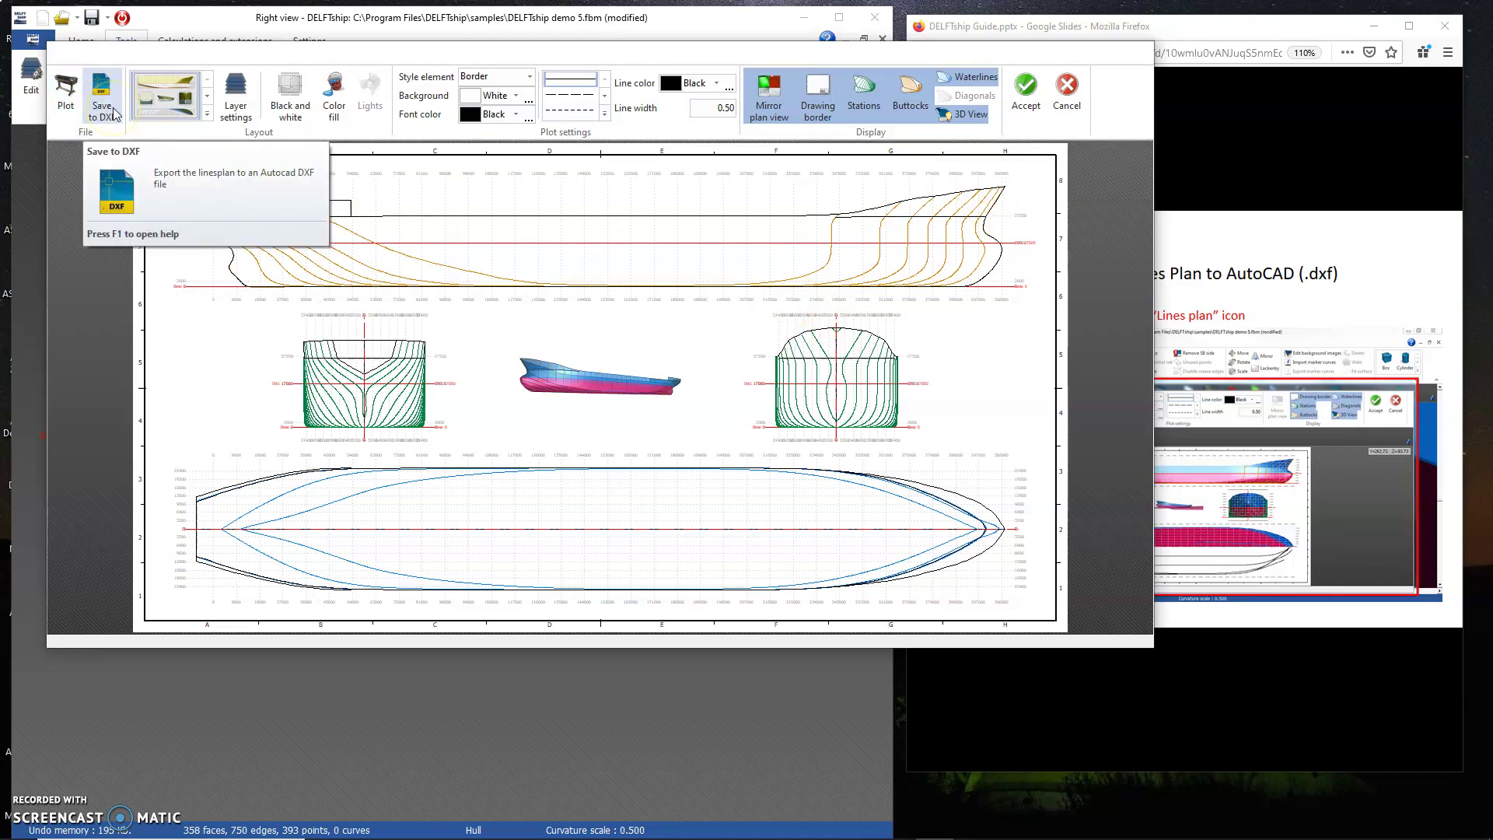
pyautogui.click(1027, 106)
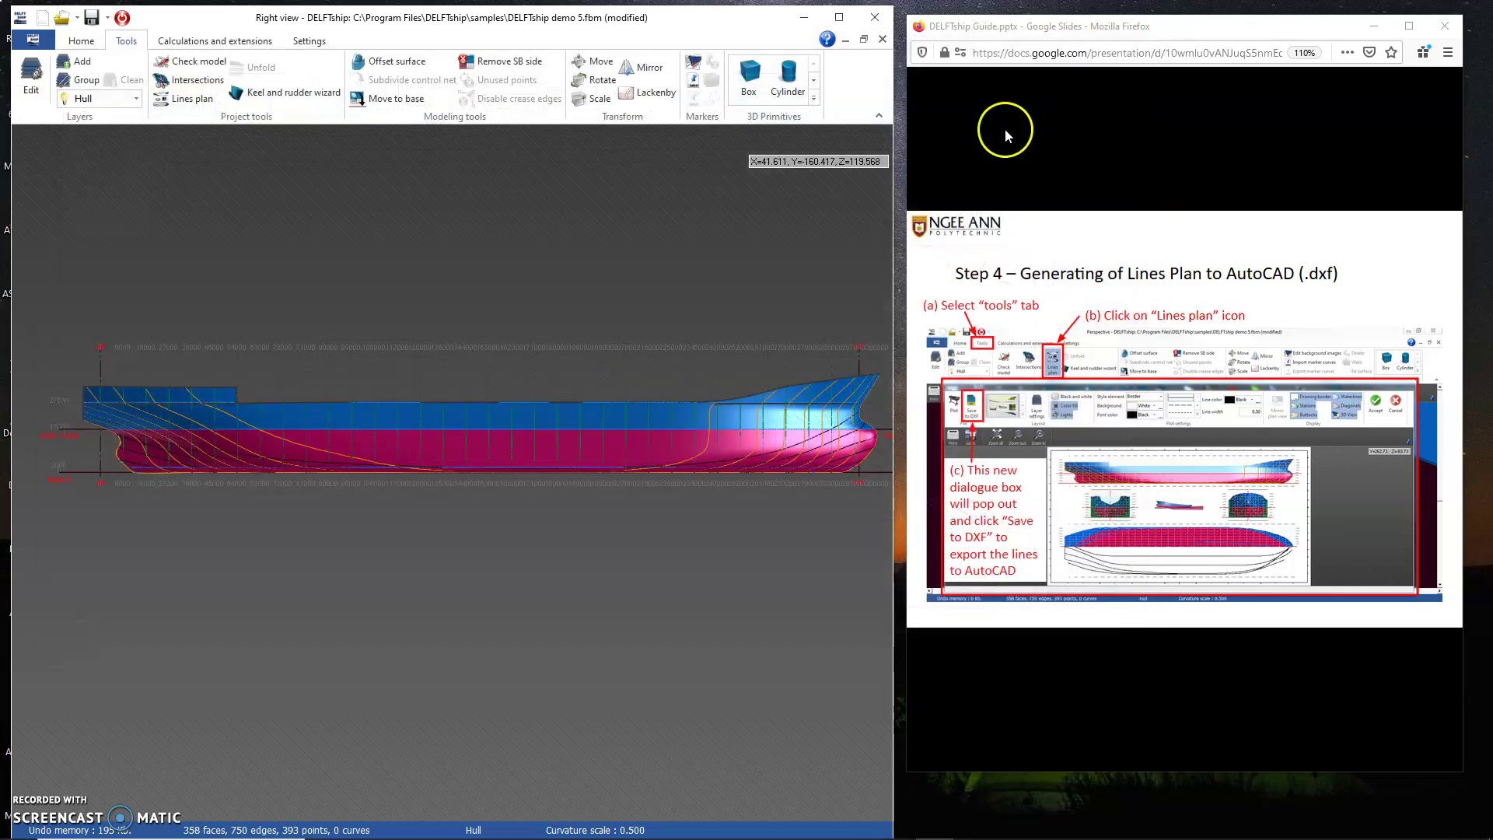
# - Zoom out slightly and pan the hull side view left and down
pyautogui.scroll(-1, 688, 611)
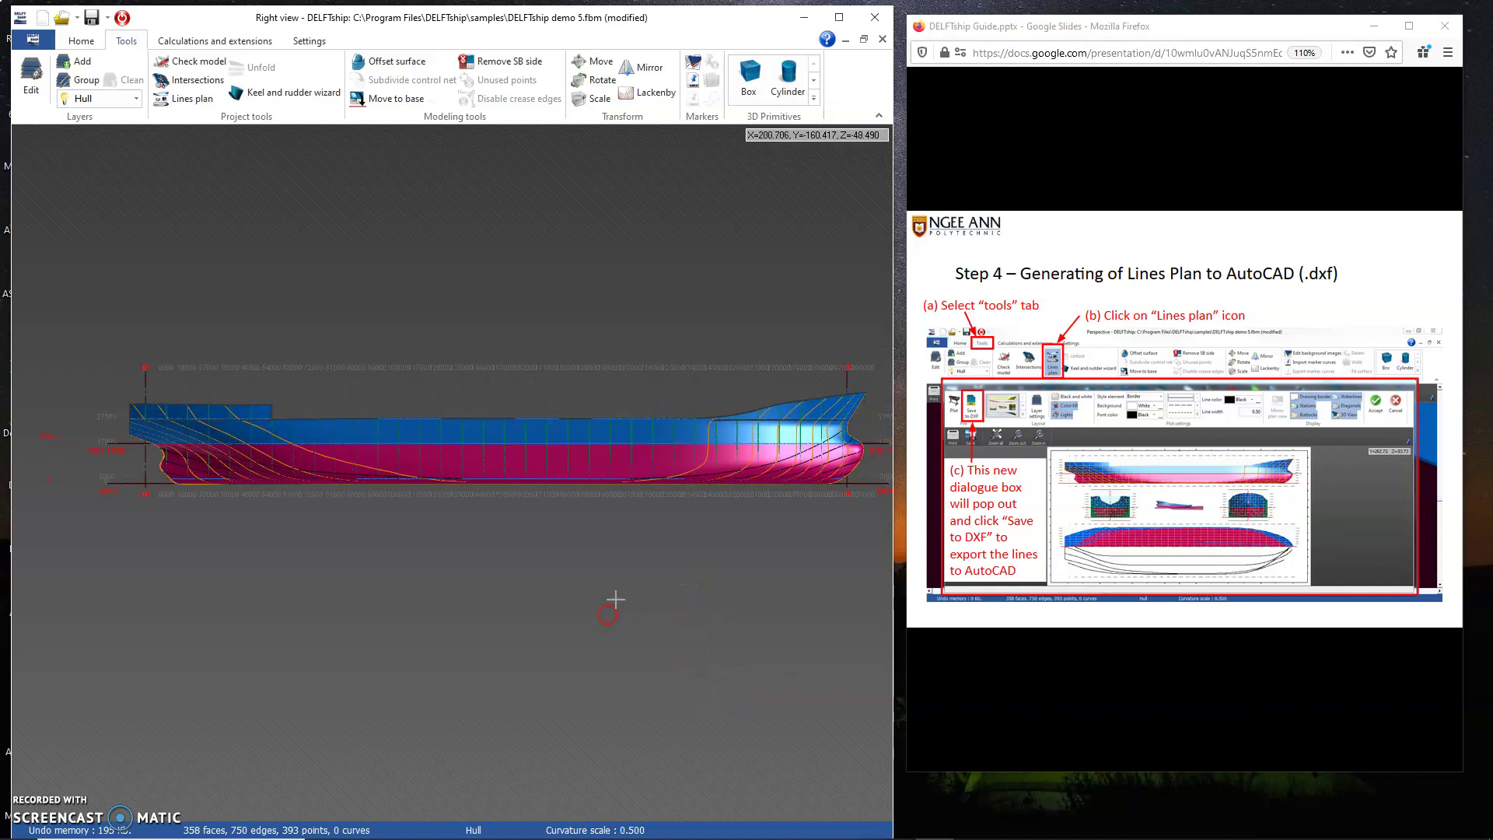
pyautogui.moveTo(609, 570); pyautogui.dragTo(545, 591, button='middle')
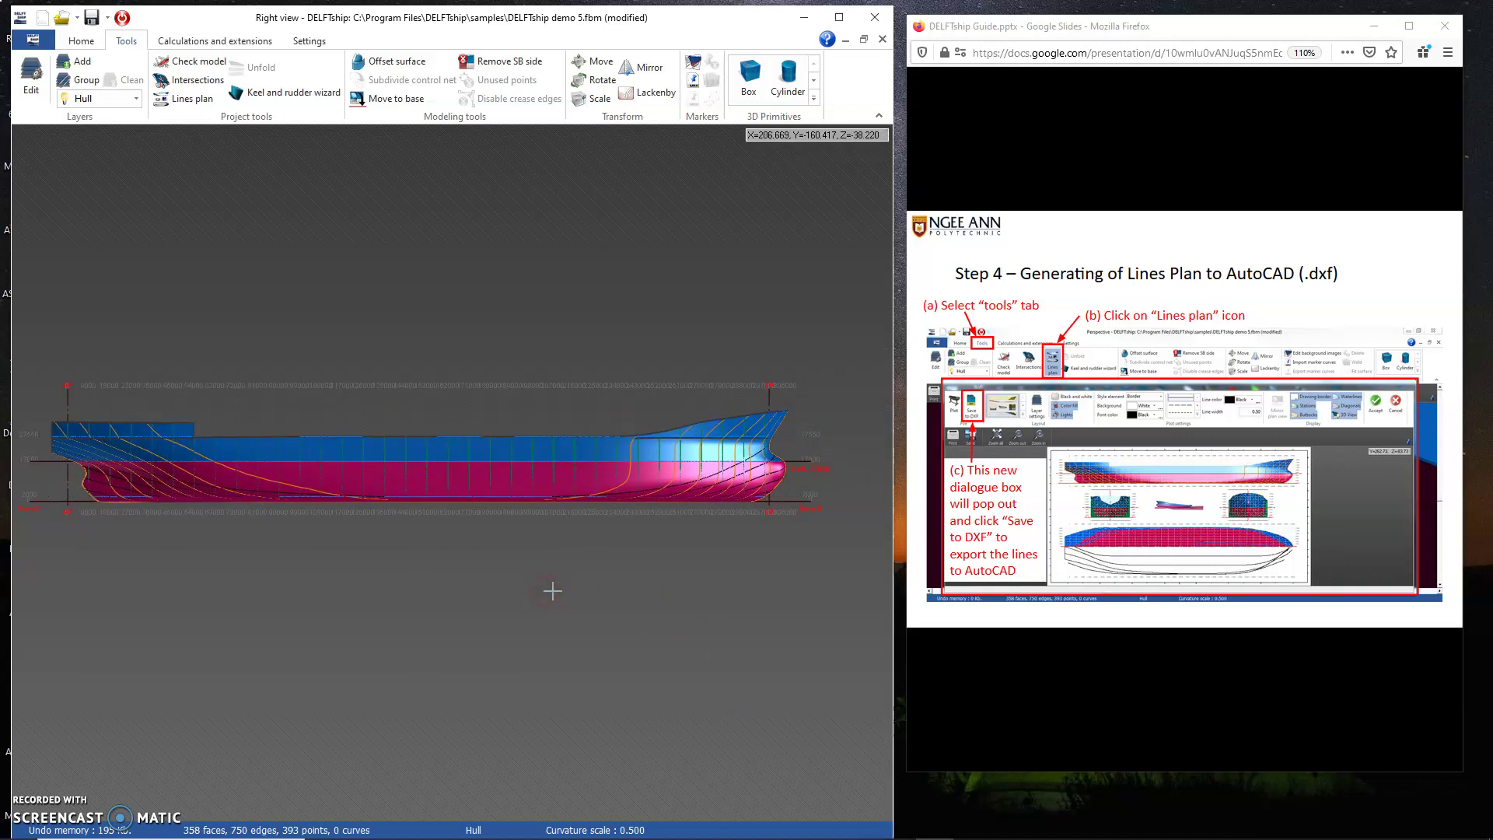